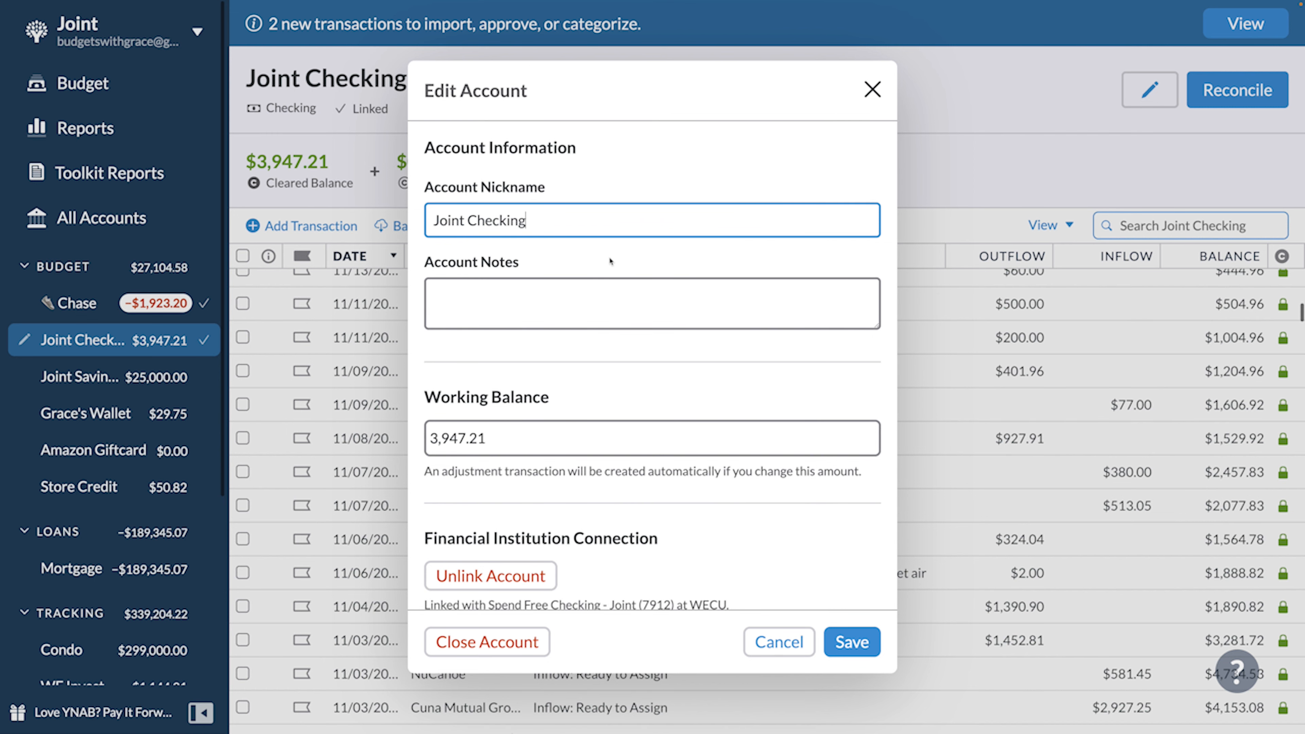
Step: Close the account editor and collapse the scheduled transactions at the start of the Joint Checking register
click(872, 90)
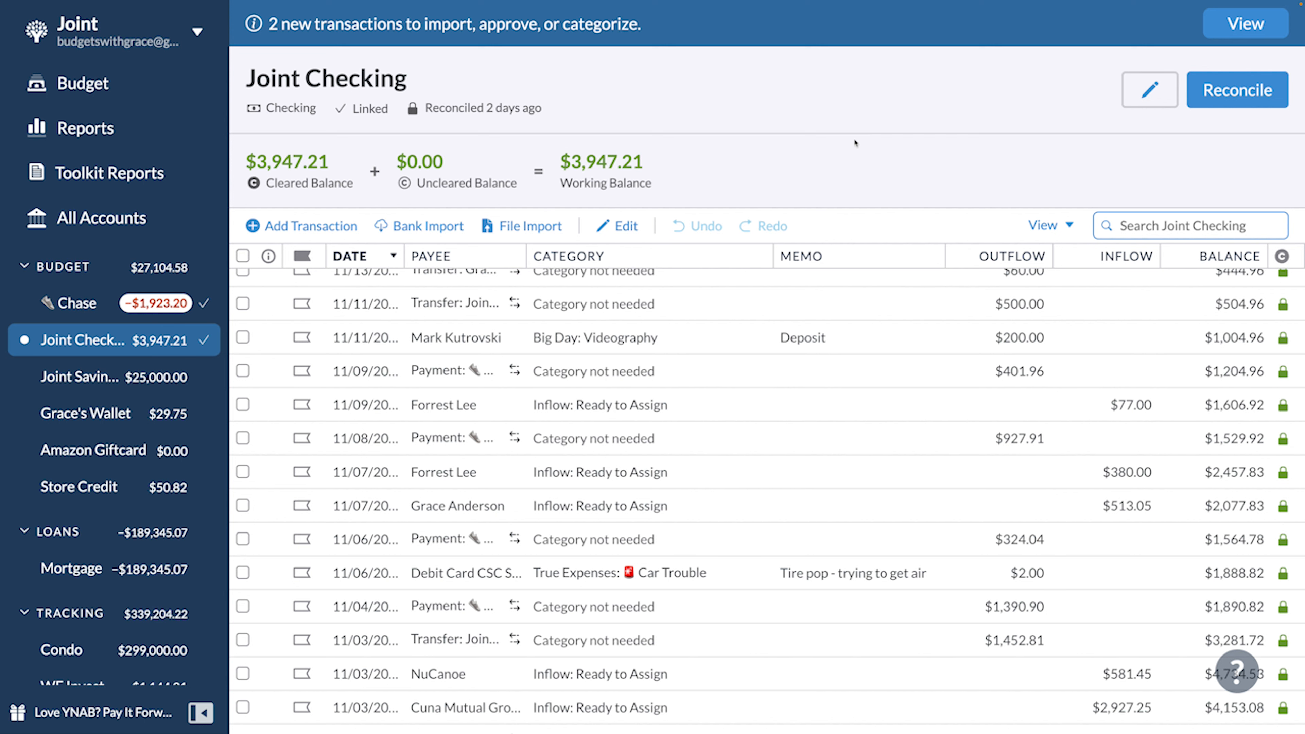
scroll(767, 383, up, 7)
scroll(767, 383, up, 10)
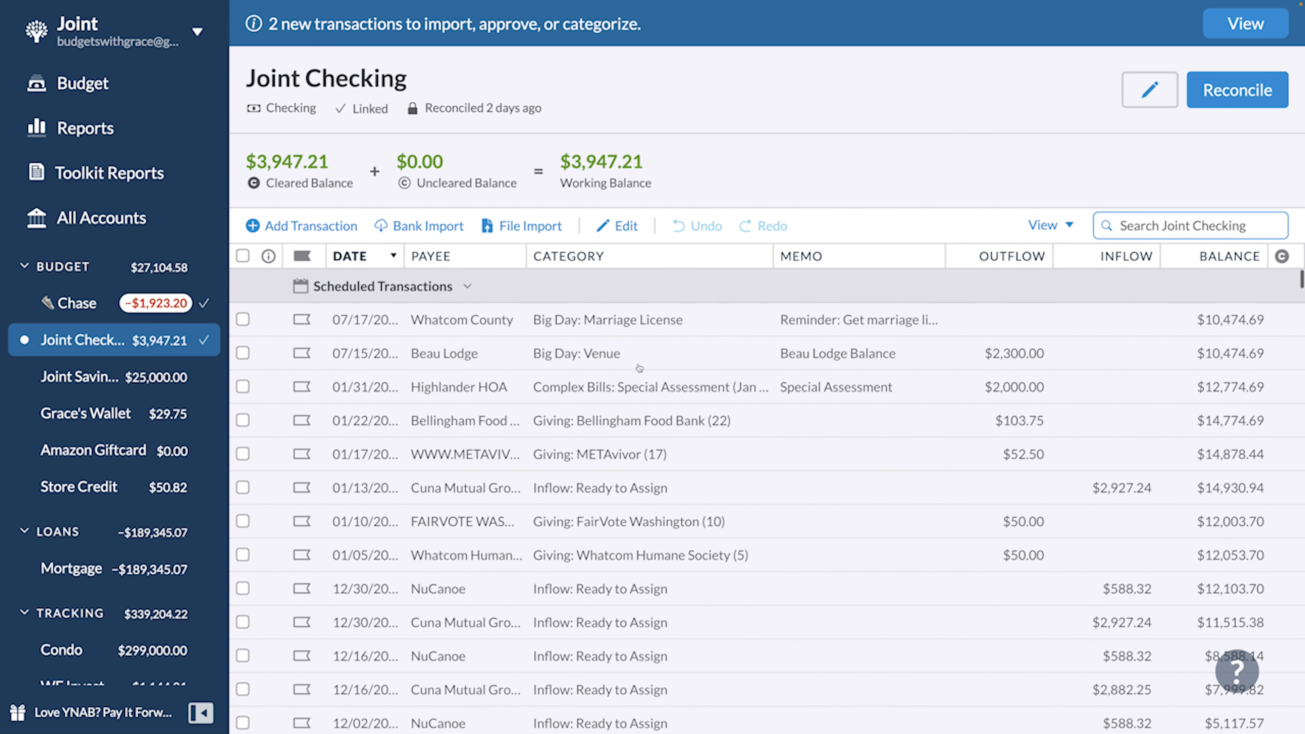
click(419, 285)
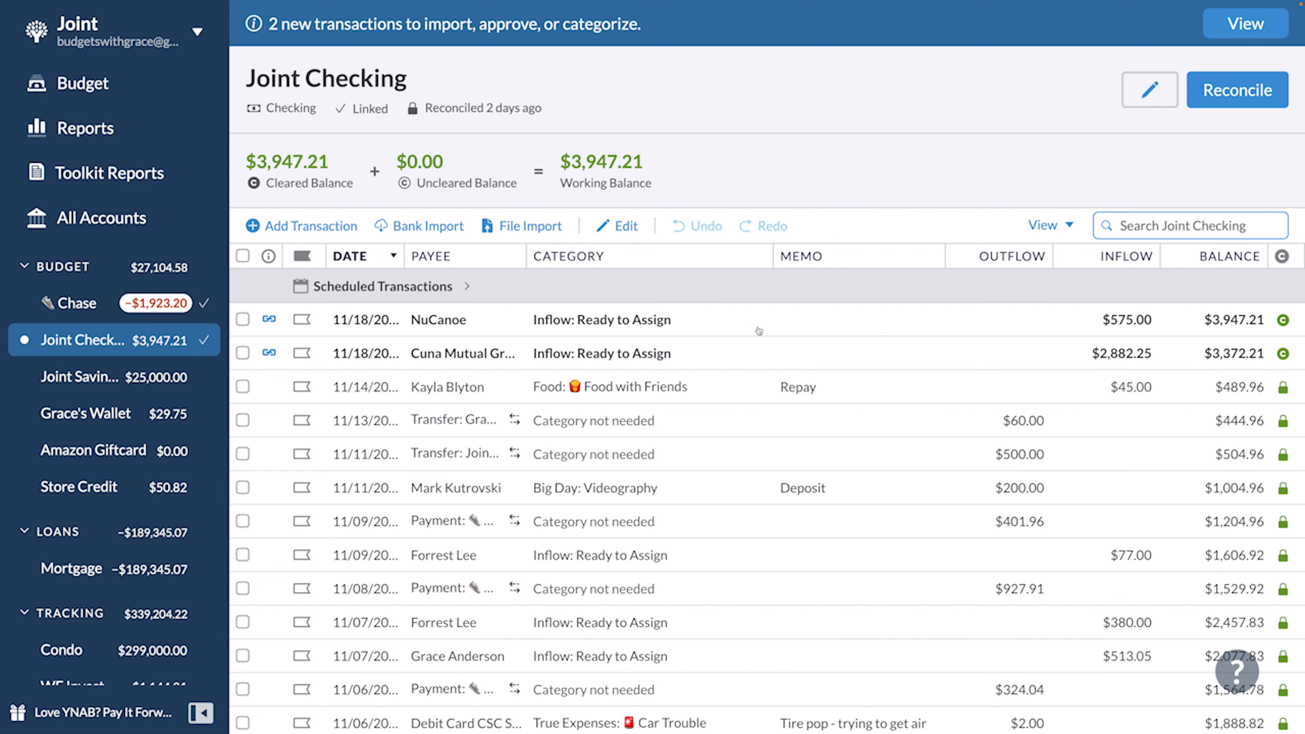
Step: Approve the two matched 11/18 inflows from NuCanoe and Cuna Mutual Group in the Joint Checking register
scroll(738, 377, down, 3)
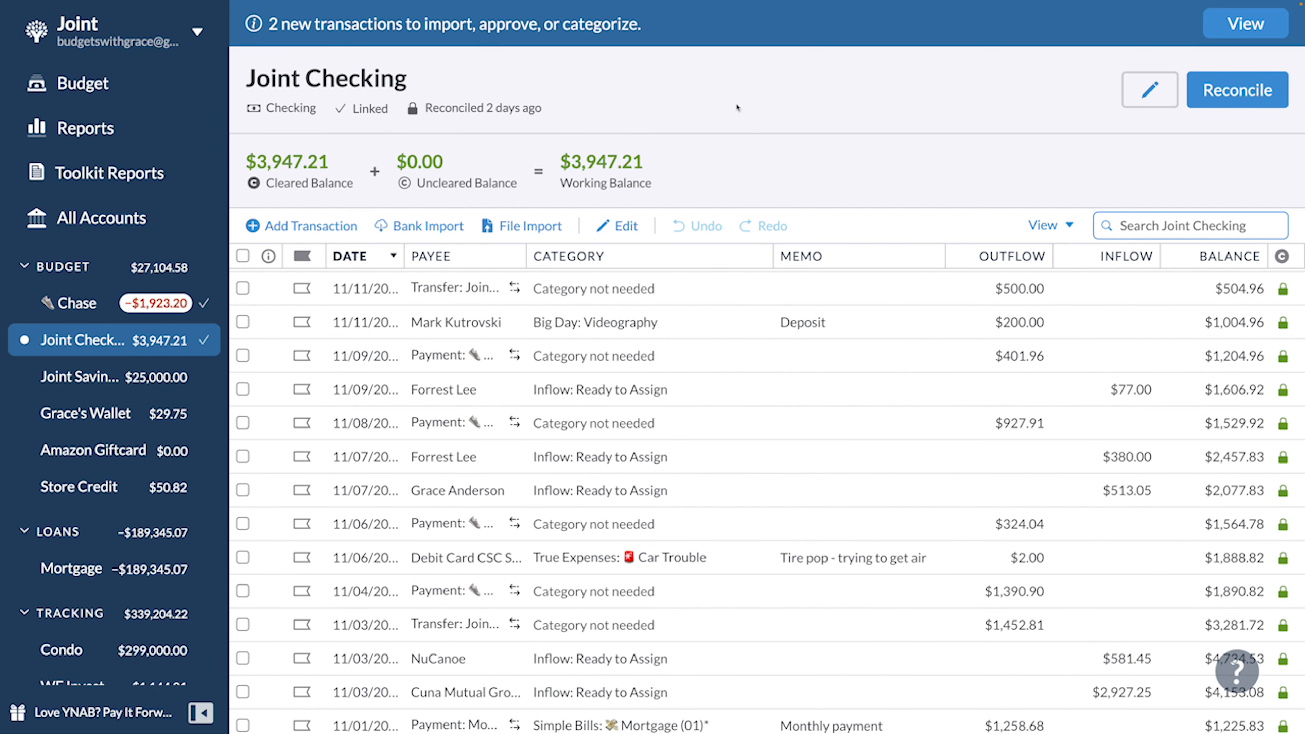
scroll(719, 309, down, 1)
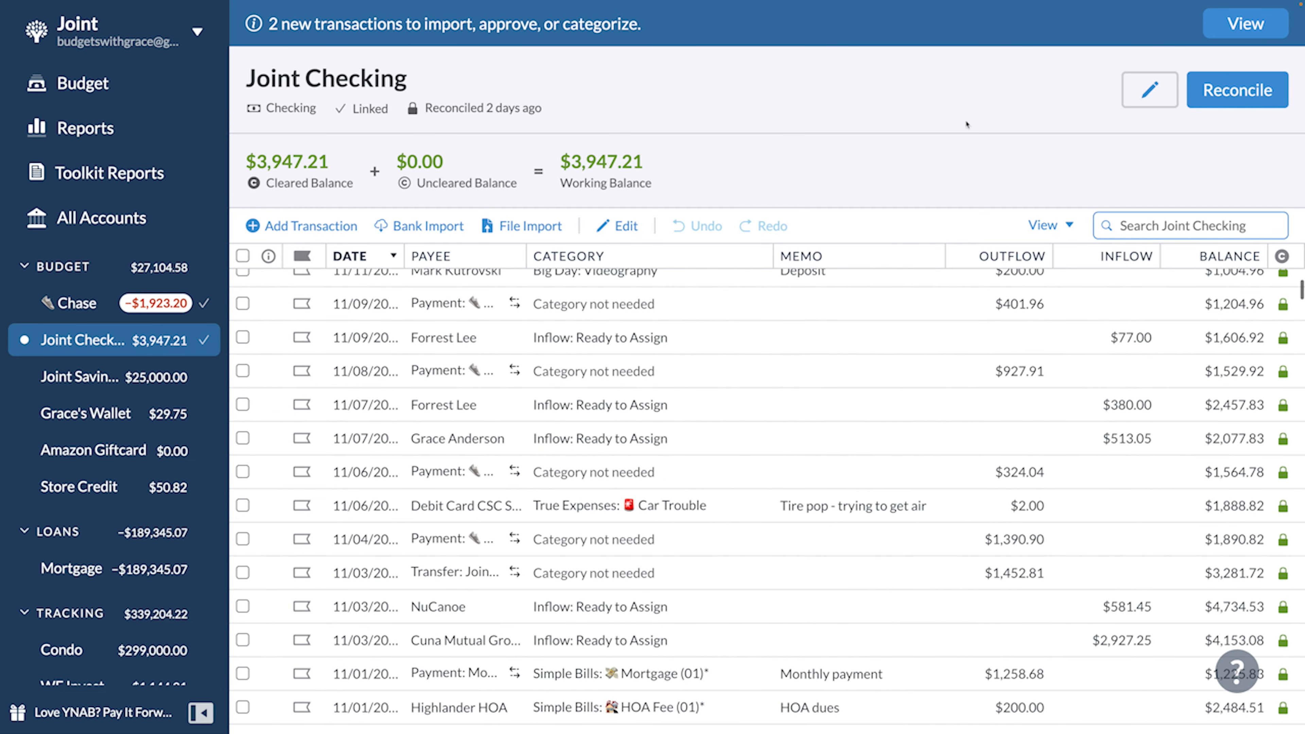
scroll(819, 382, up, 4)
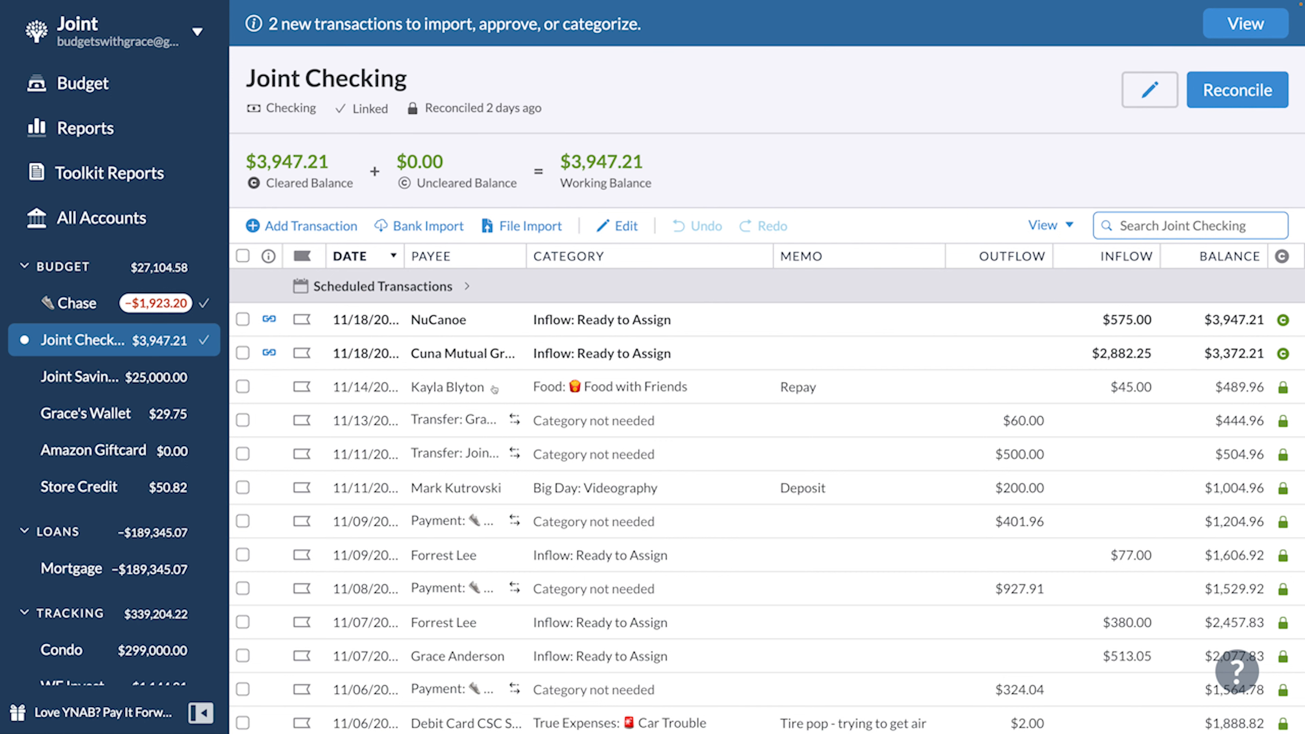
click(243, 353)
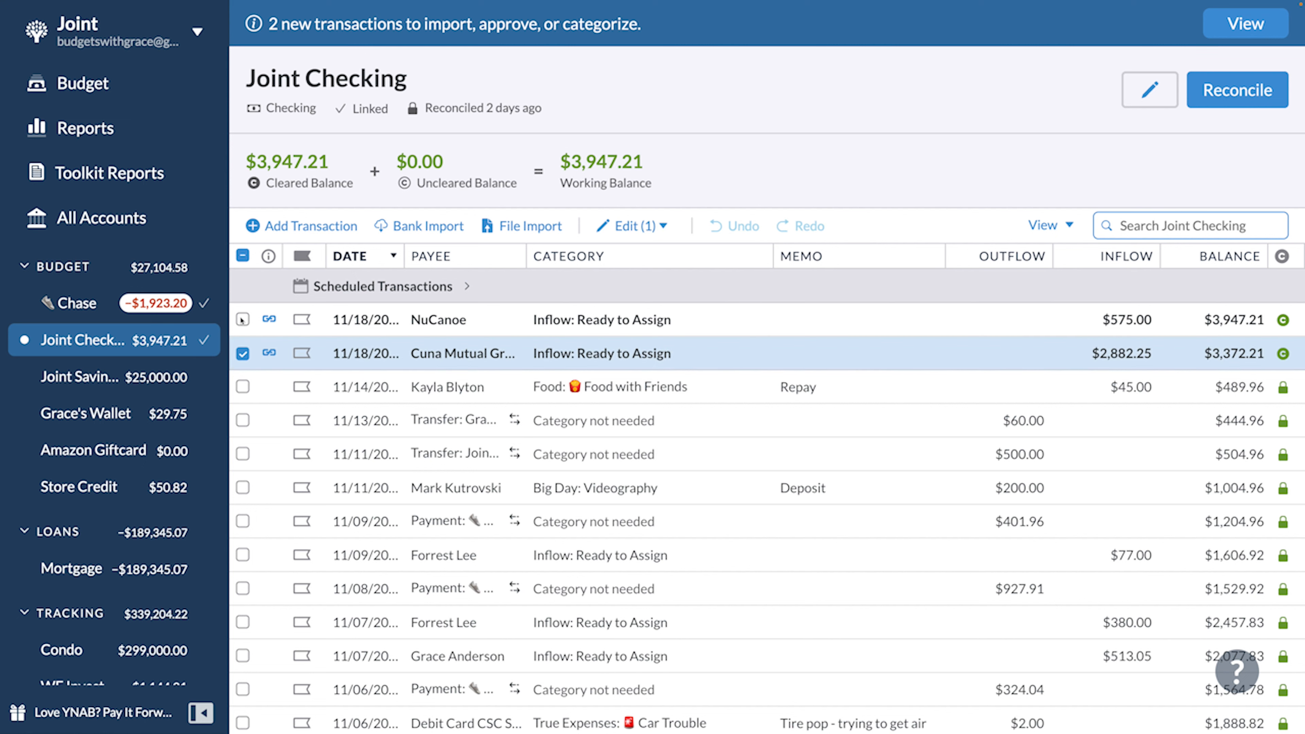
click(243, 319)
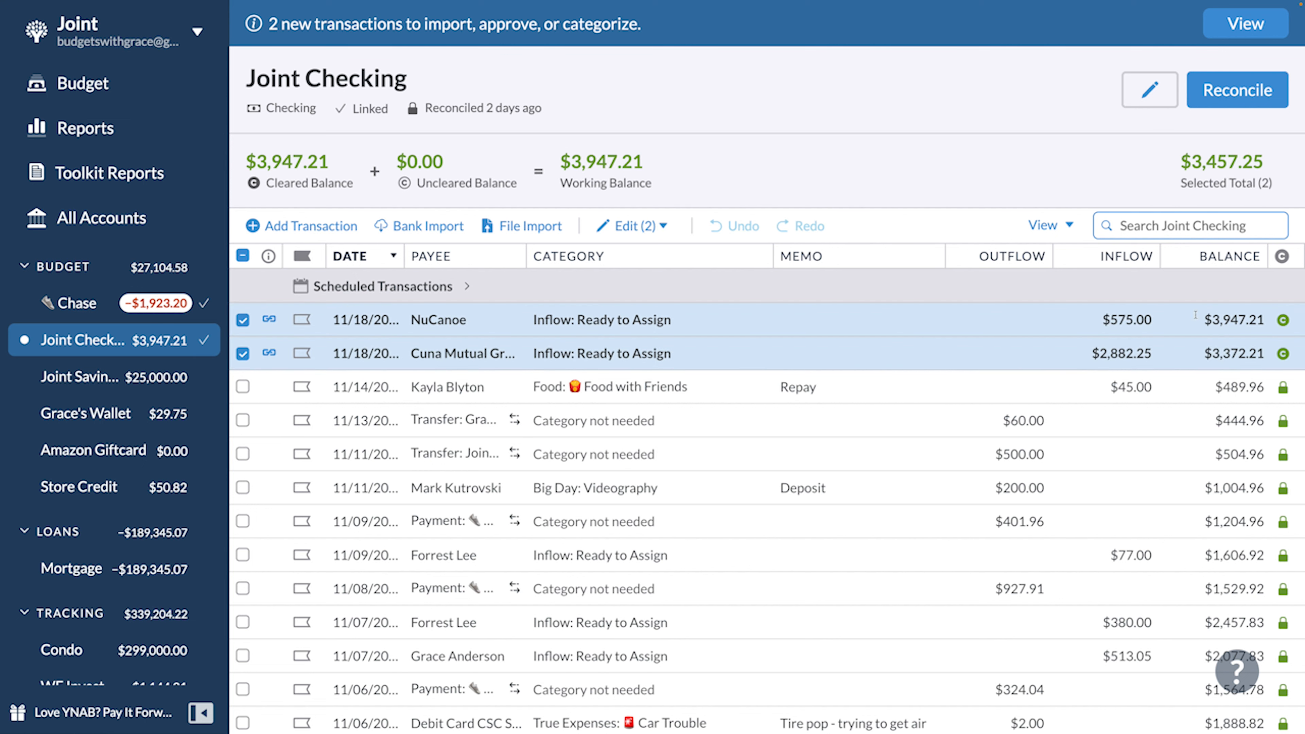
click(629, 226)
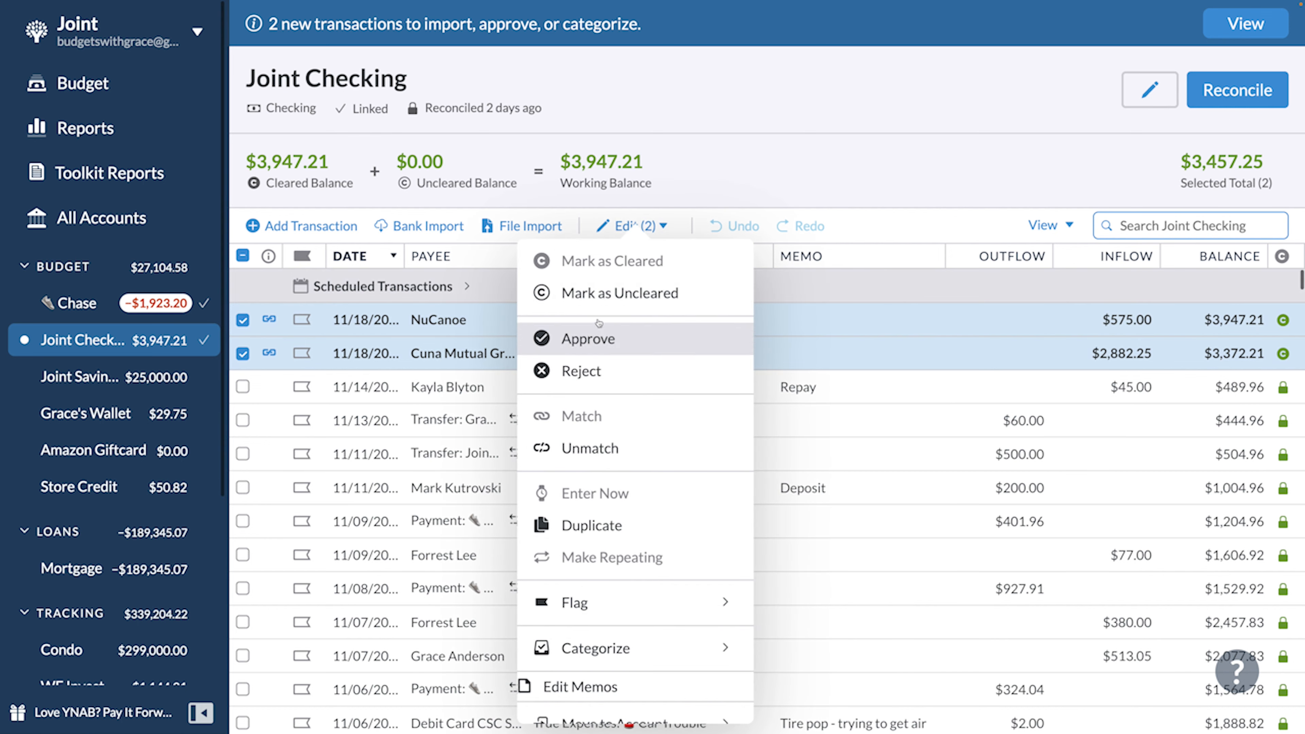
click(573, 347)
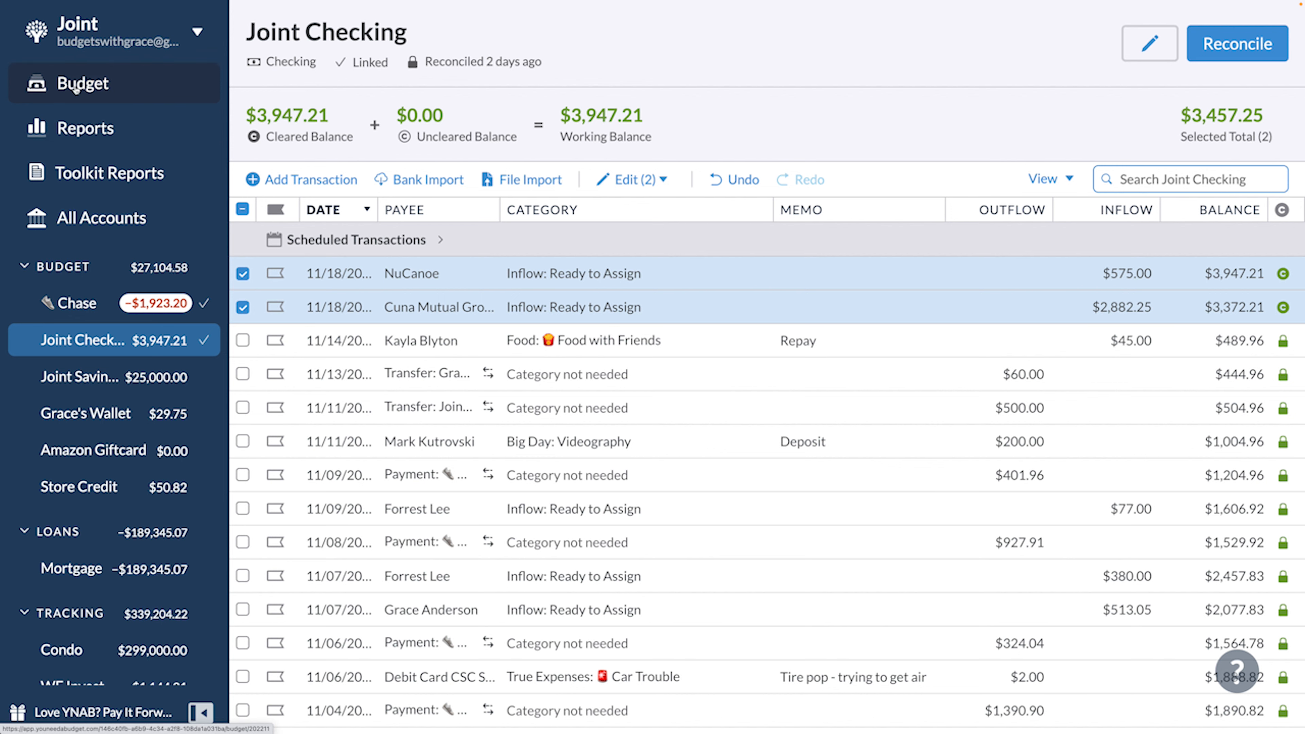
Step: Filter the budget to the overspent category and open the ASHORE HOTEL transaction behind its Misc. activity for category editing
click(76, 88)
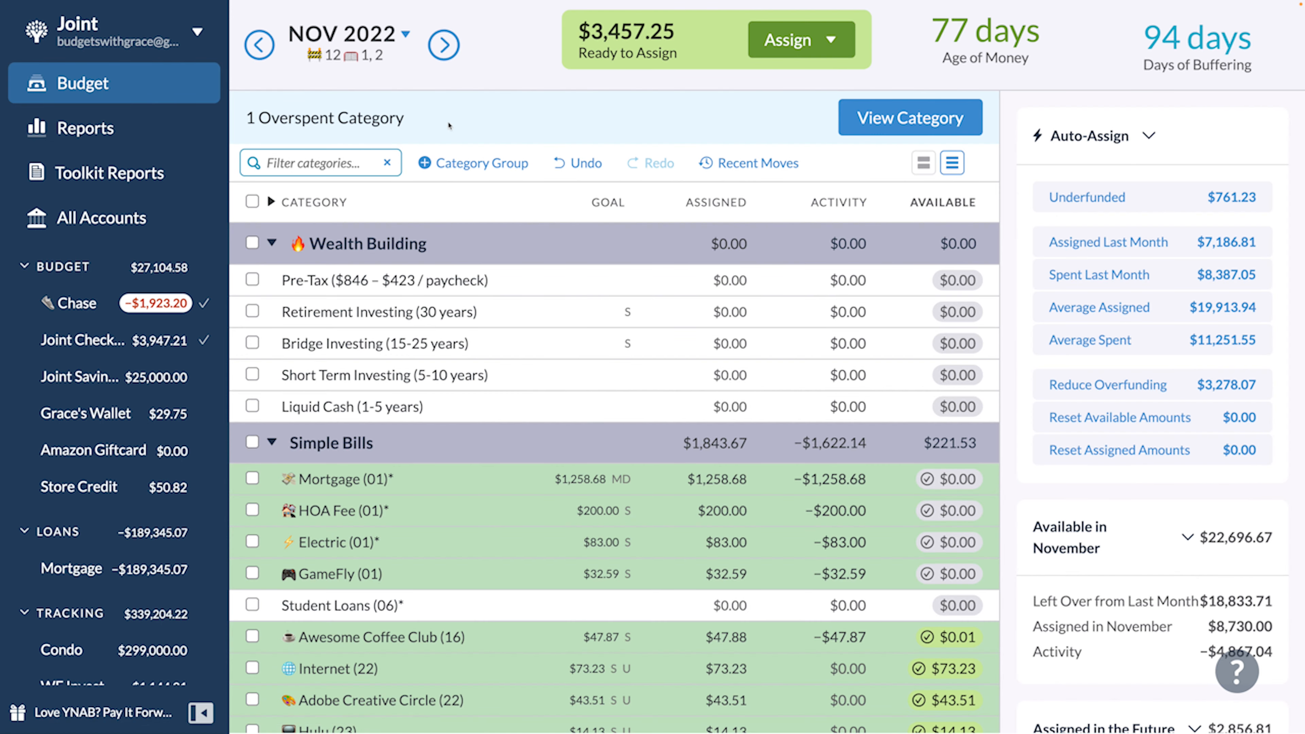
click(910, 117)
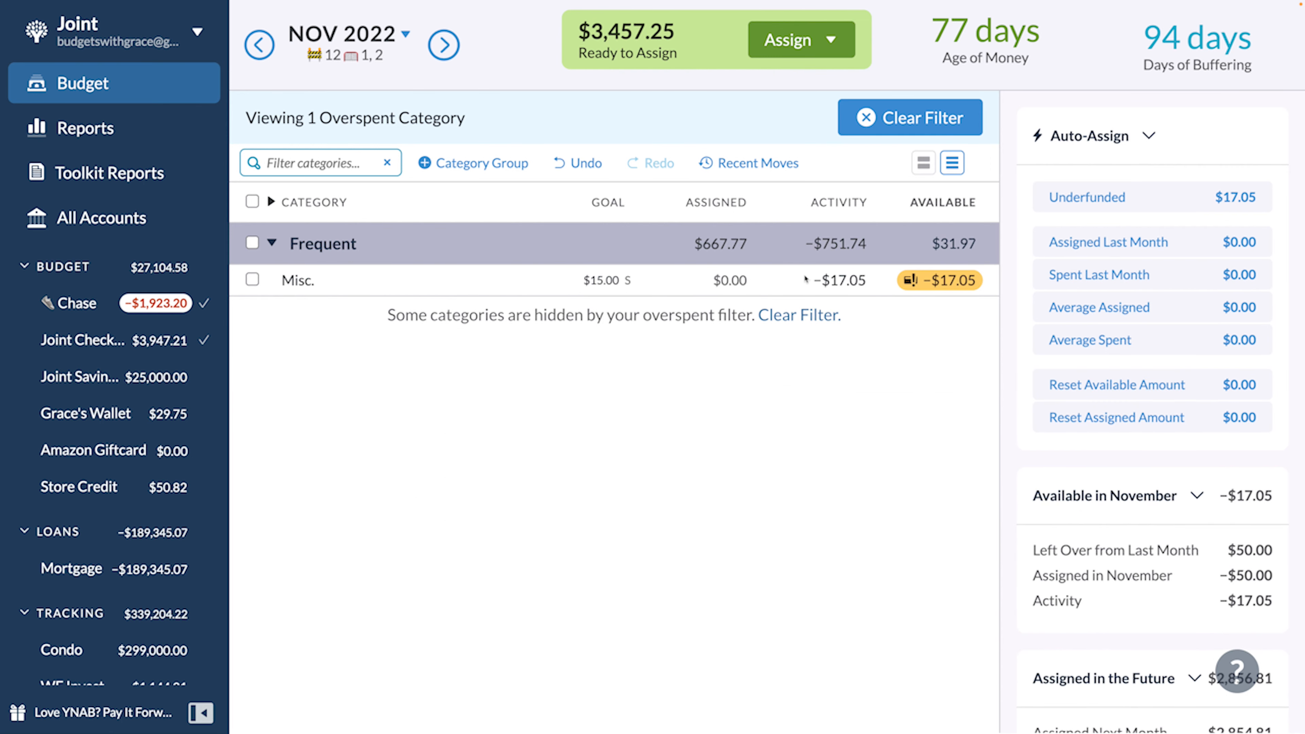
click(839, 280)
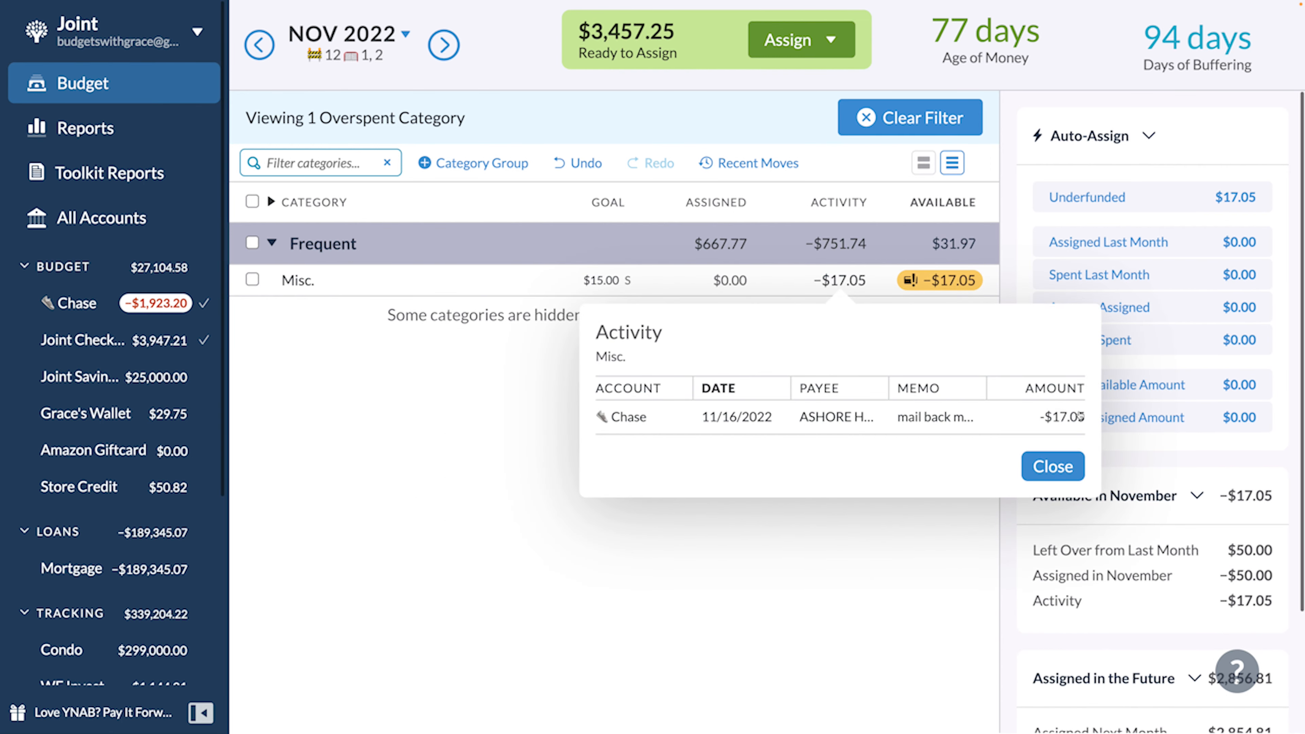
click(959, 416)
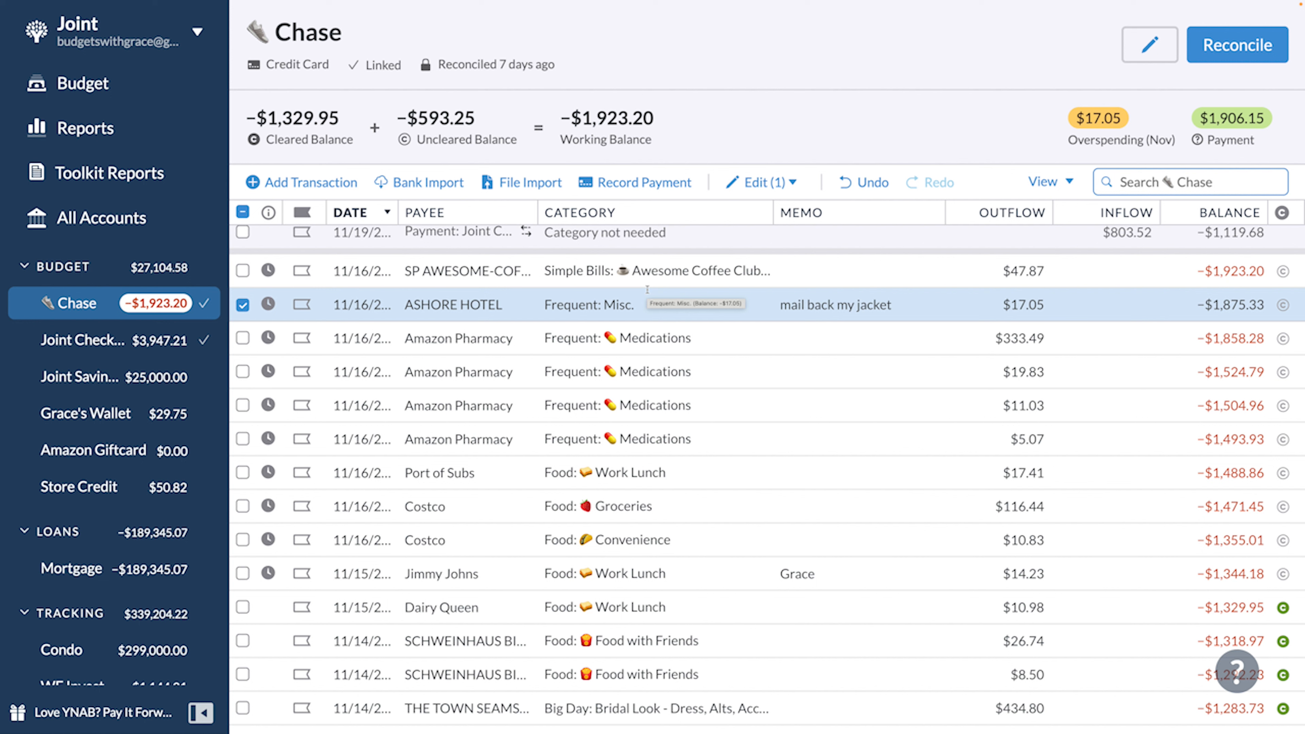
click(556, 309)
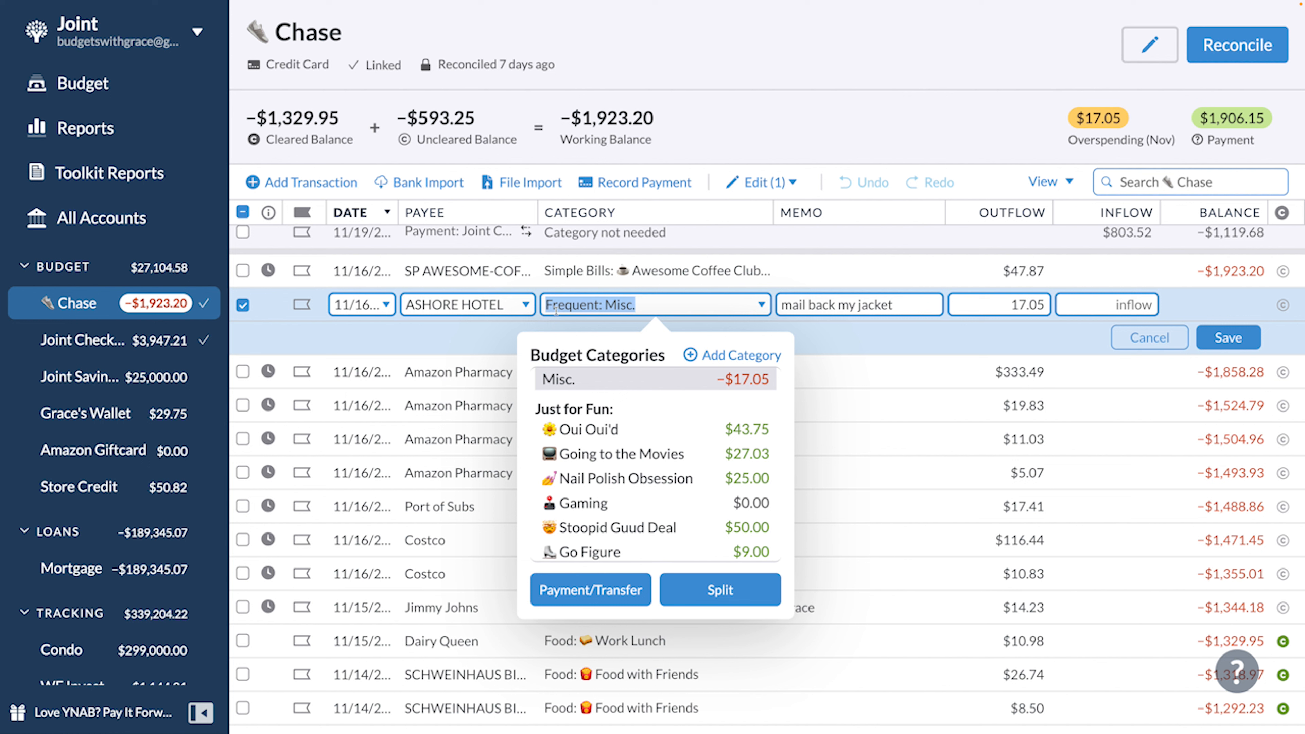
text(sh)
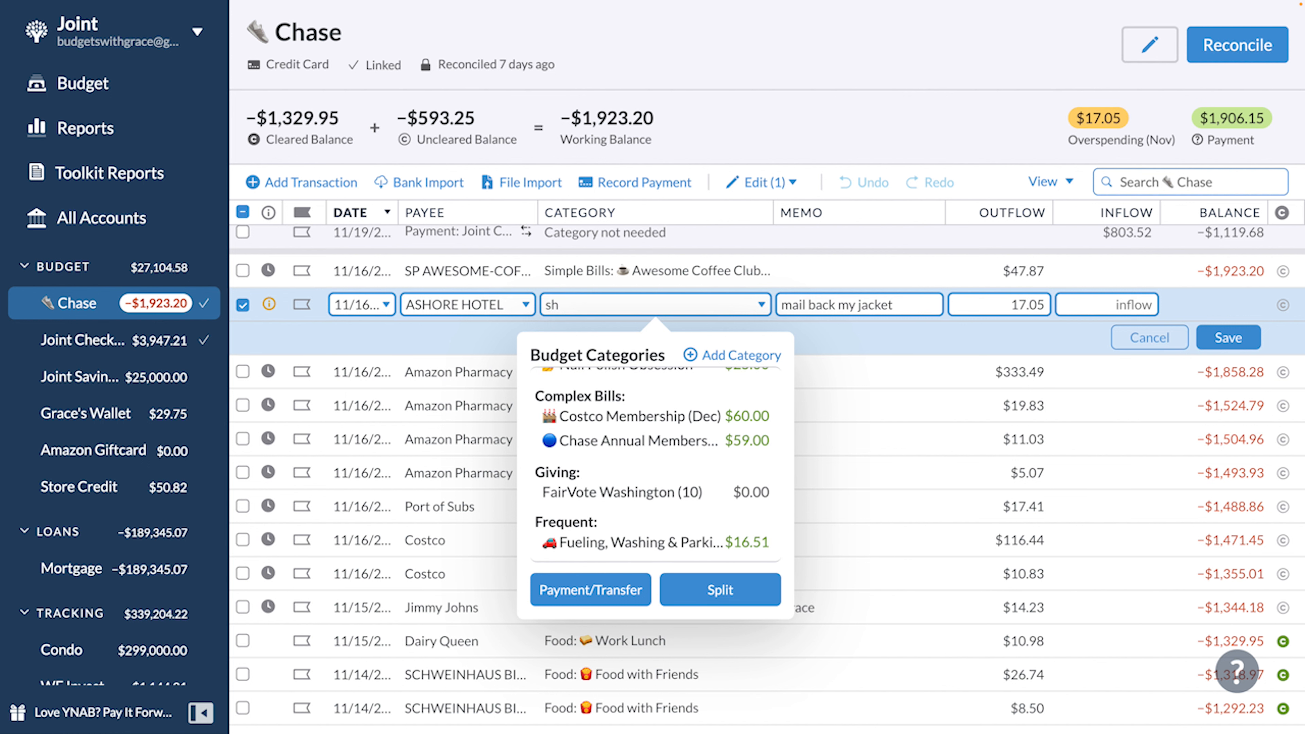
key(BackSpace)
key(BackSpace)
text(asho)
key(BackSpace)
key(BackSpace)
key(BackSpace)
key(BackSpace)
text(or)
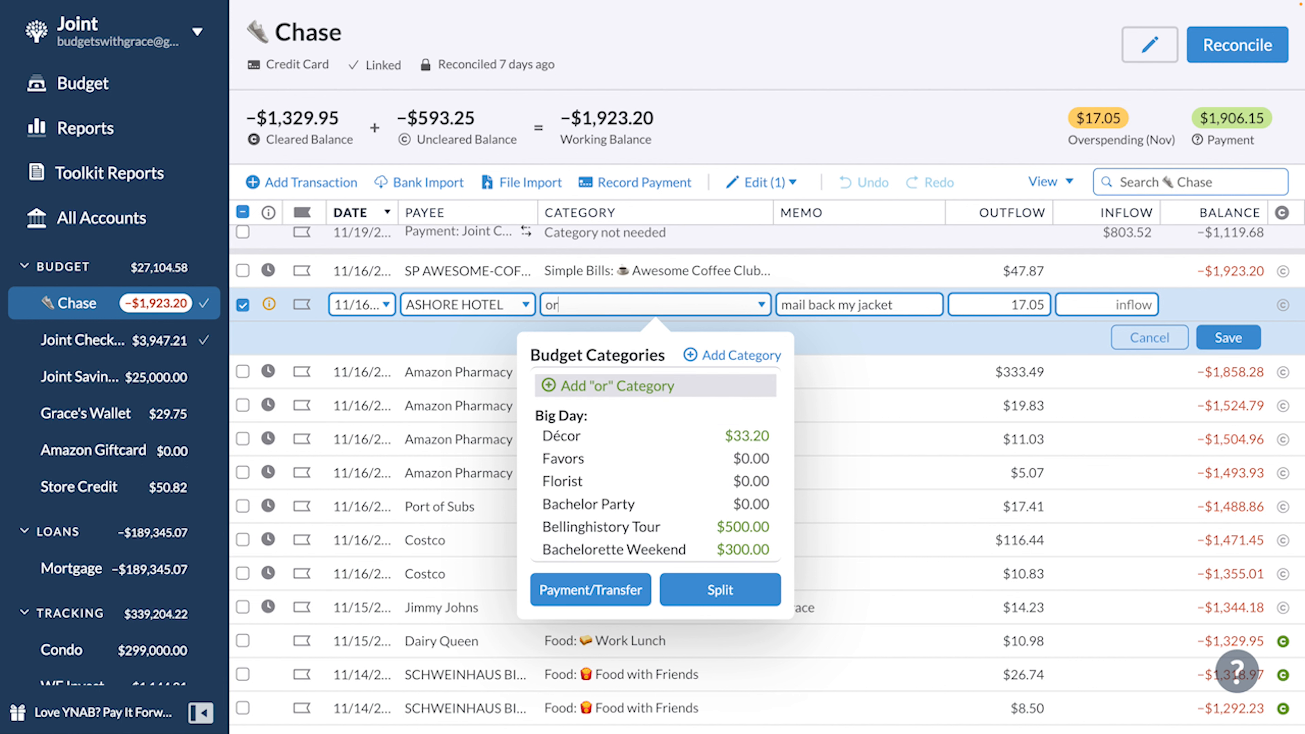
key(BackSpace)
key(BackSpace)
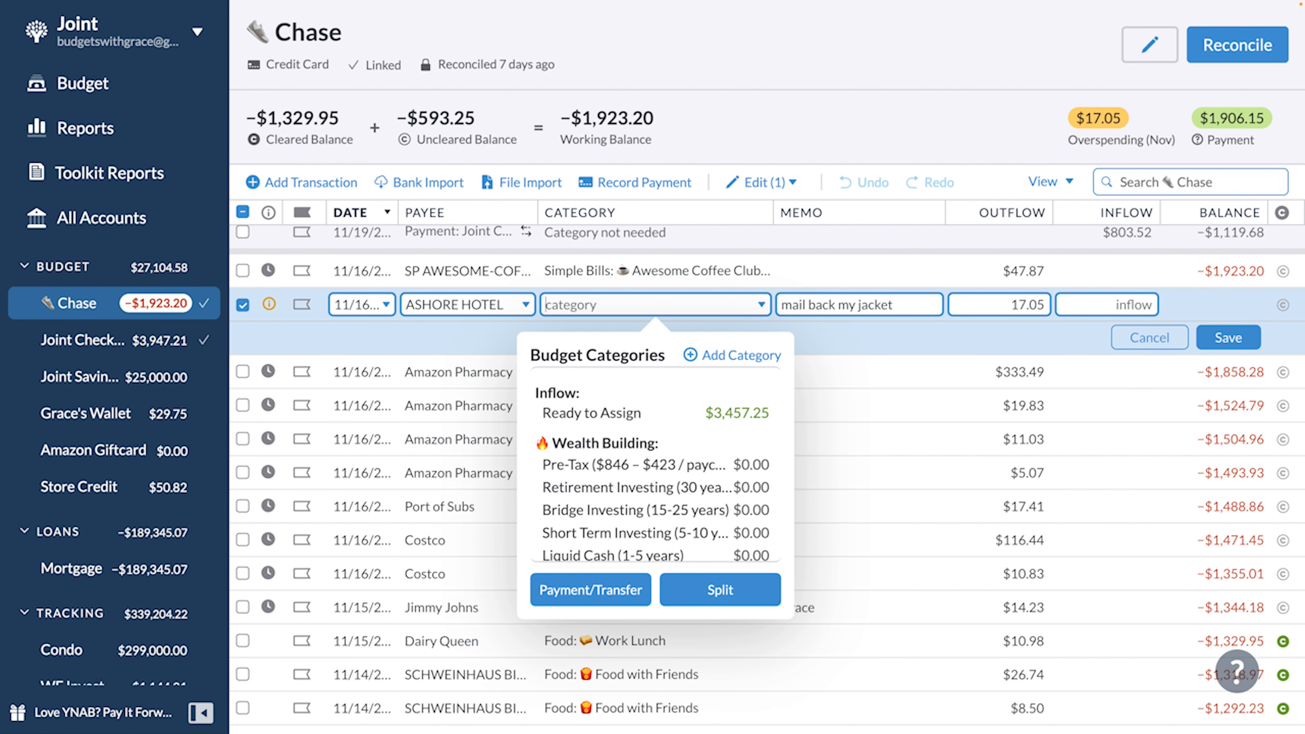
Step: Recategorize the ASHORE HOTEL transaction as Trips 2022: 10 – Seaside and save it
text(trip)
key(Down)
key(Down)
key(Down)
key(Down)
key(Down)
key(Down)
key(Down)
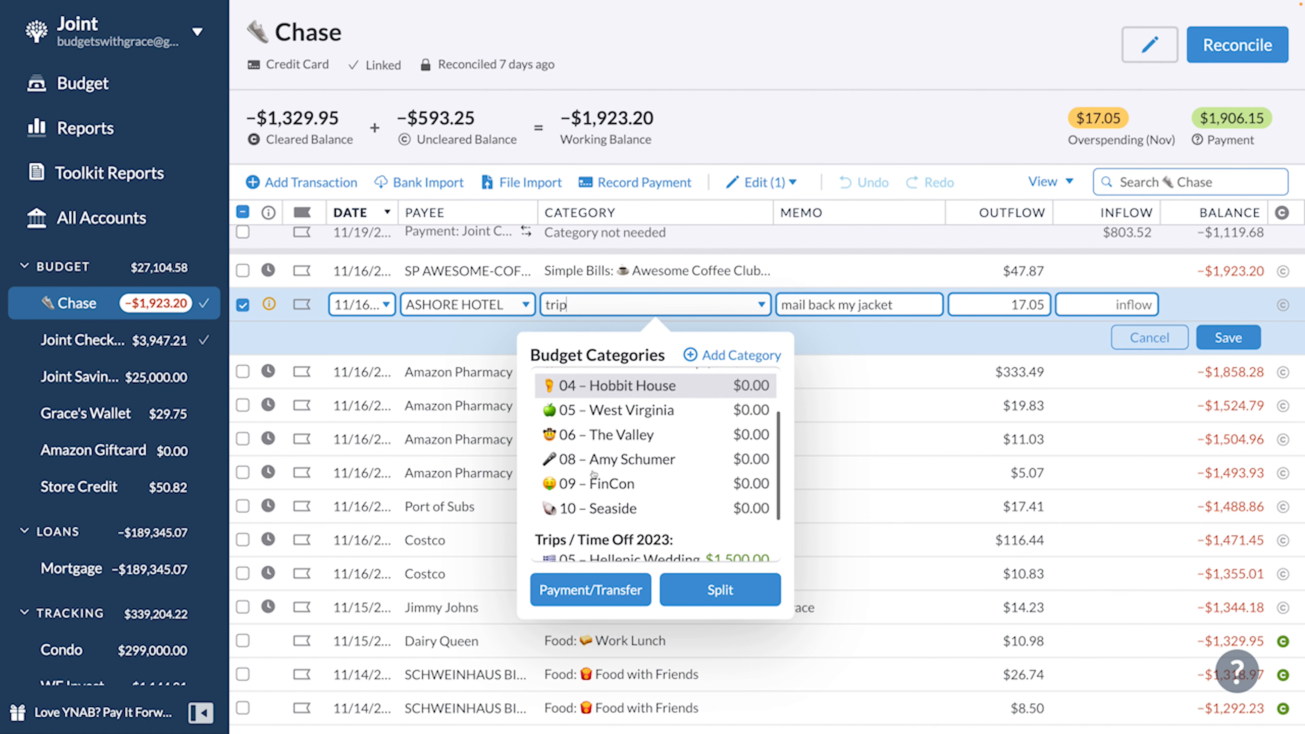
key(Tab)
click(1228, 337)
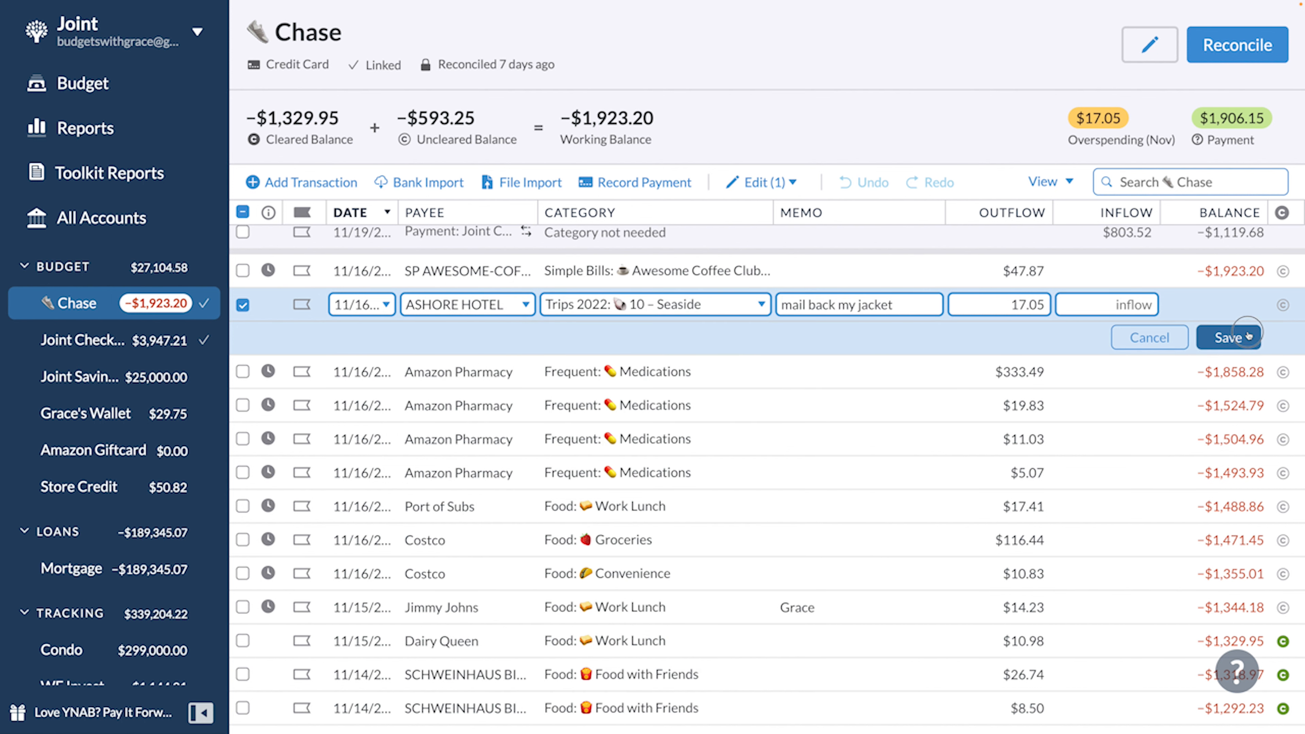
Step: Cover the 10 – Seaside overspending in the budget from Inflow: Ready to Assign and clear the overspent filter
click(94, 83)
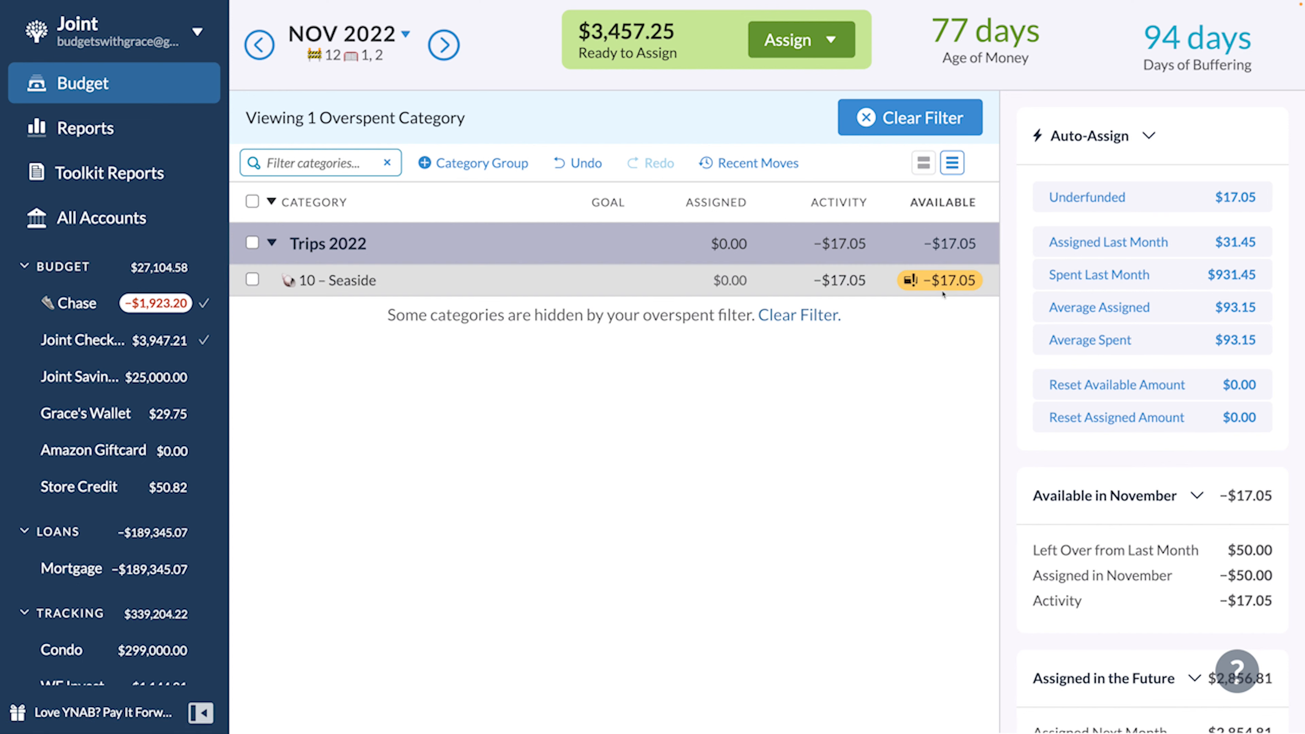
click(952, 282)
text(inf)
key(Return)
key(Return)
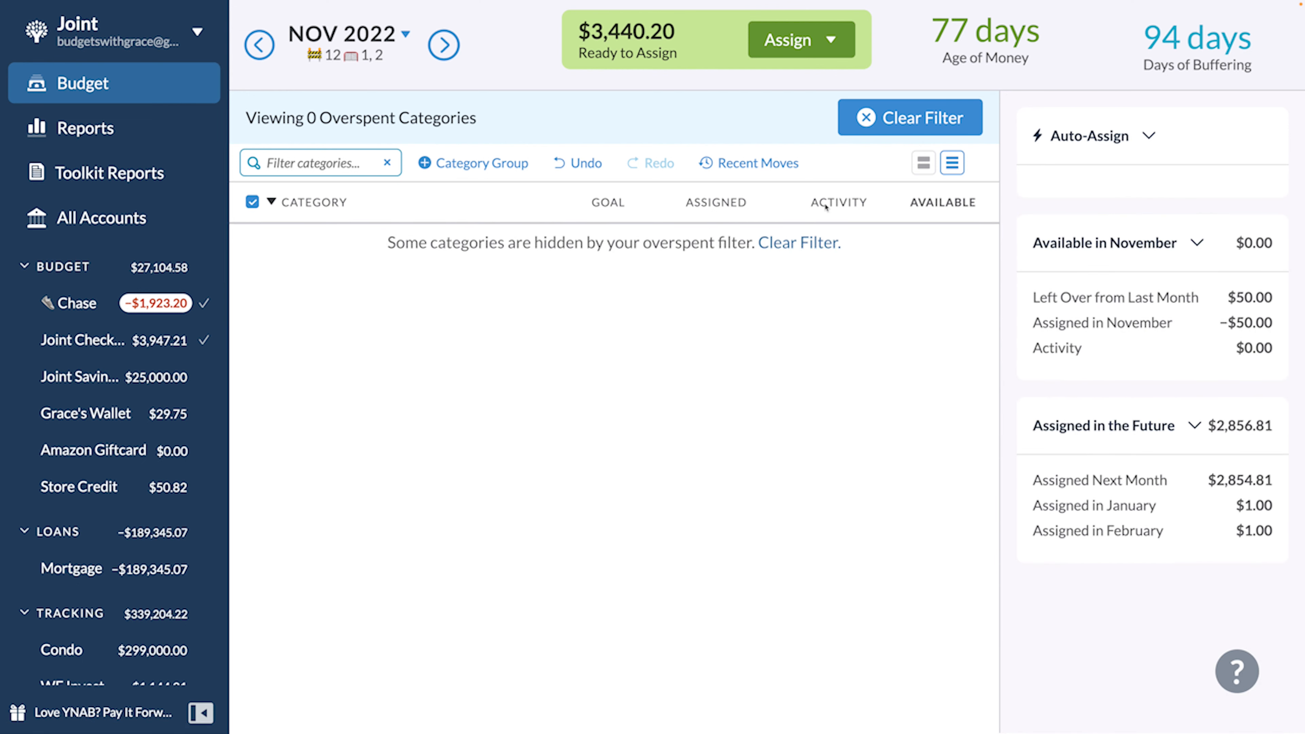
click(795, 245)
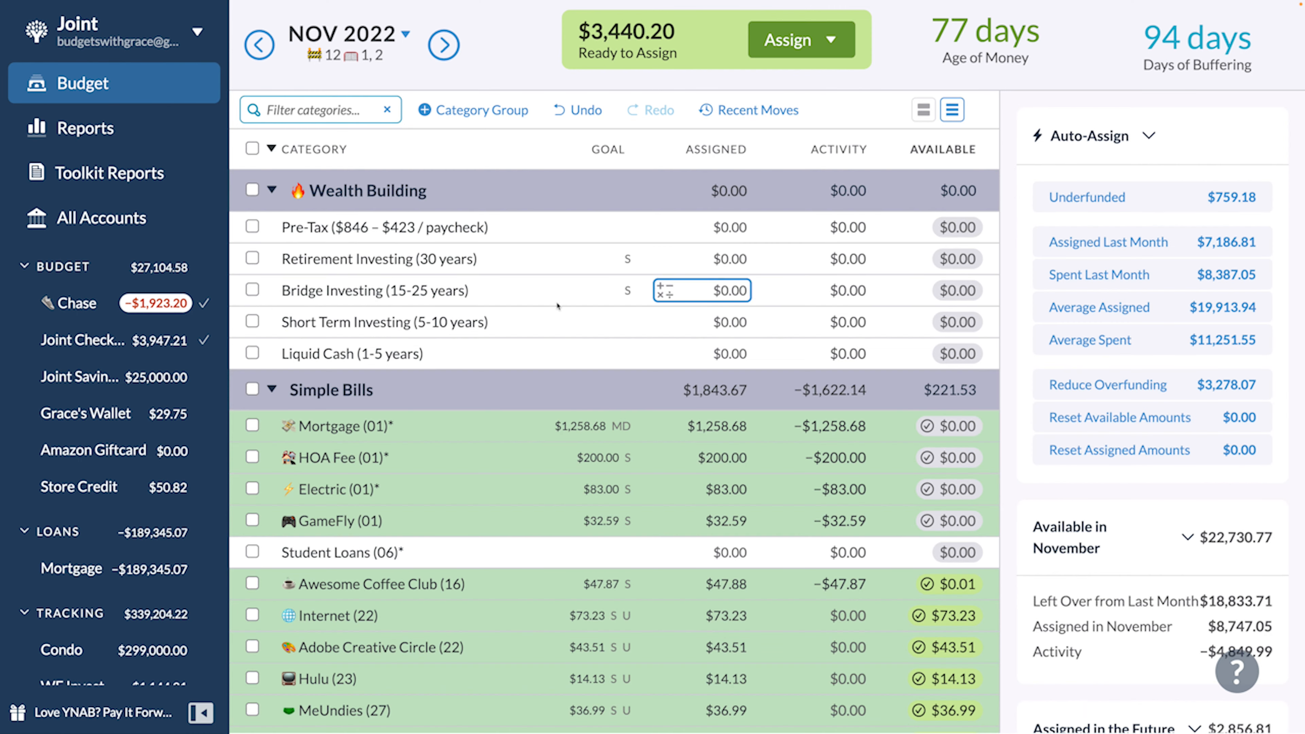
Step: Collapse the Wealth Building group and review the funding of the November categories from Simple Bills to Frequent
click(272, 190)
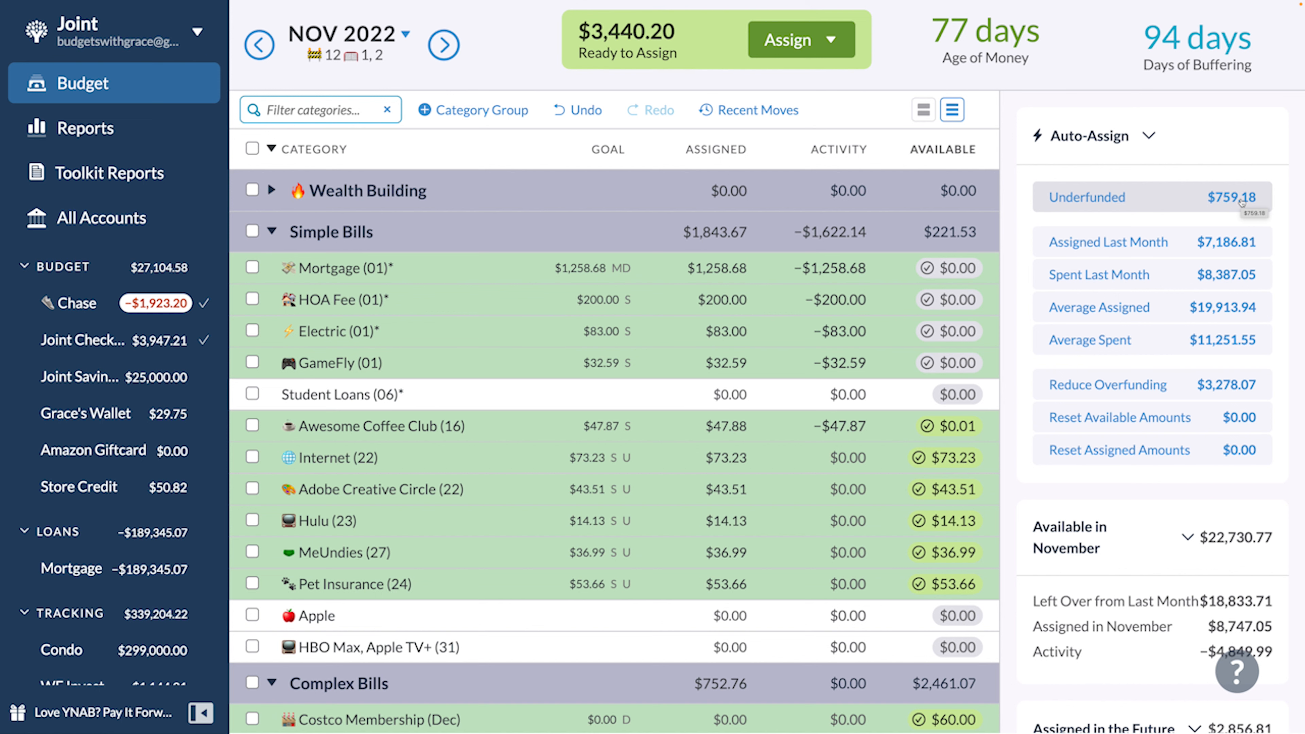
click(667, 494)
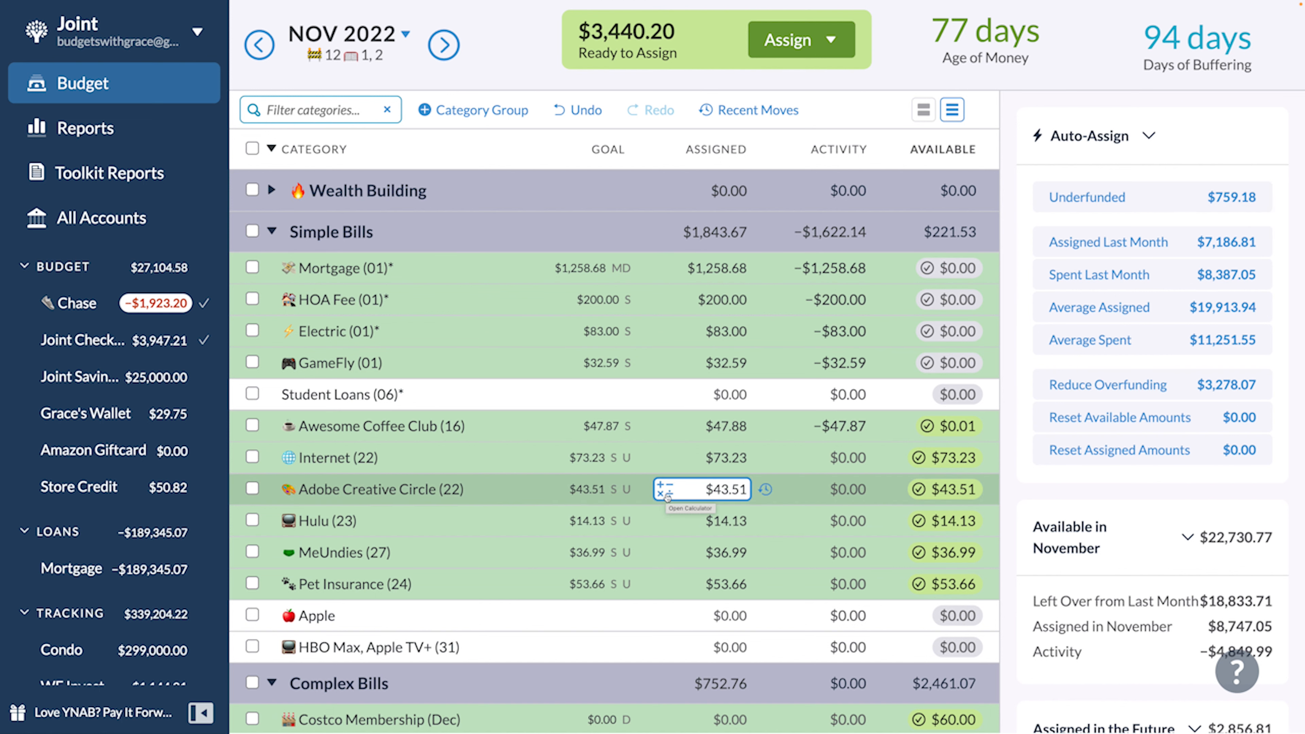
scroll(667, 497, down, 3)
scroll(667, 497, down, 5)
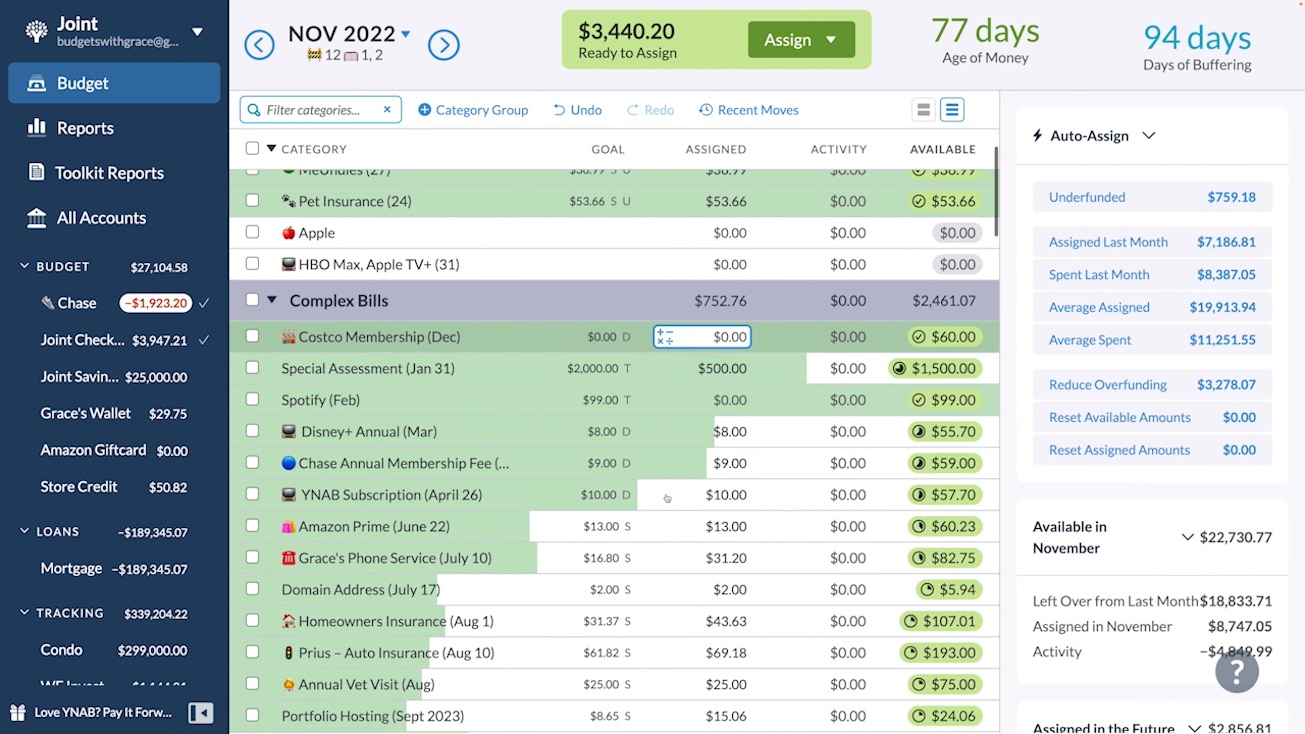
scroll(667, 498, down, 9)
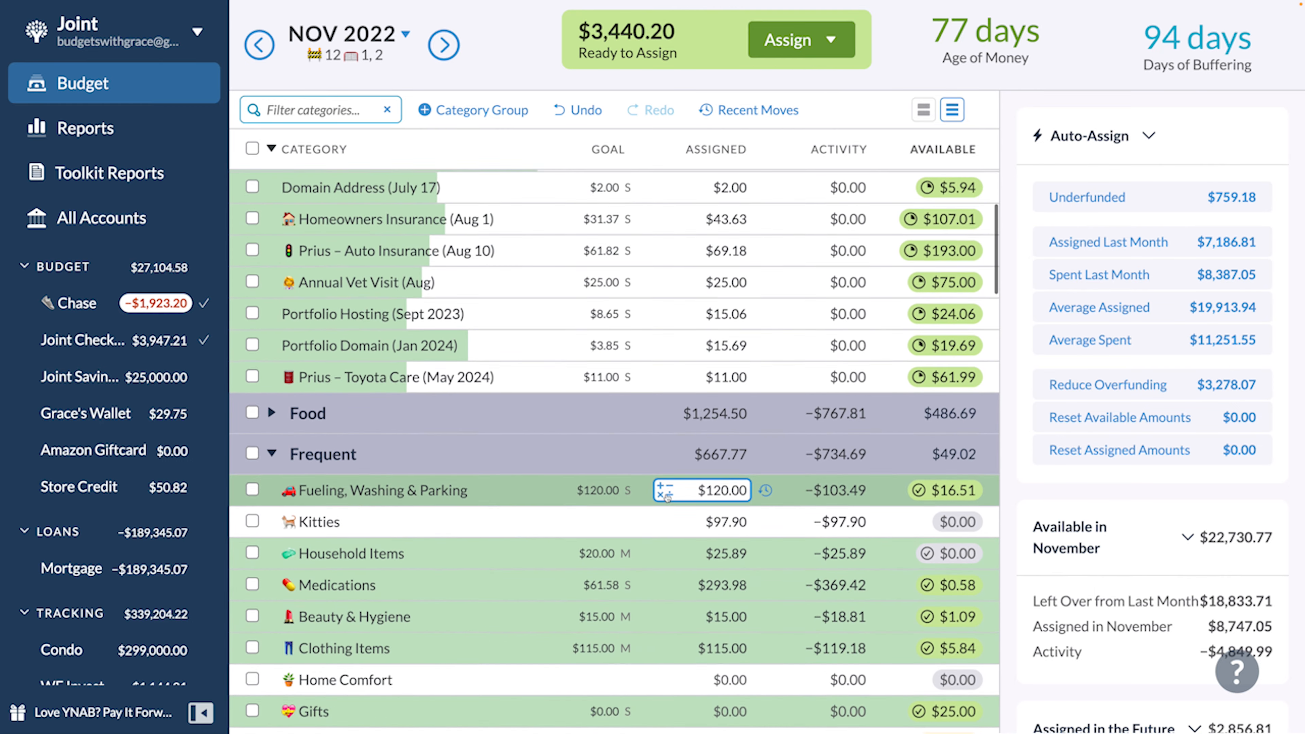
scroll(667, 497, up, 5)
scroll(667, 497, up, 13)
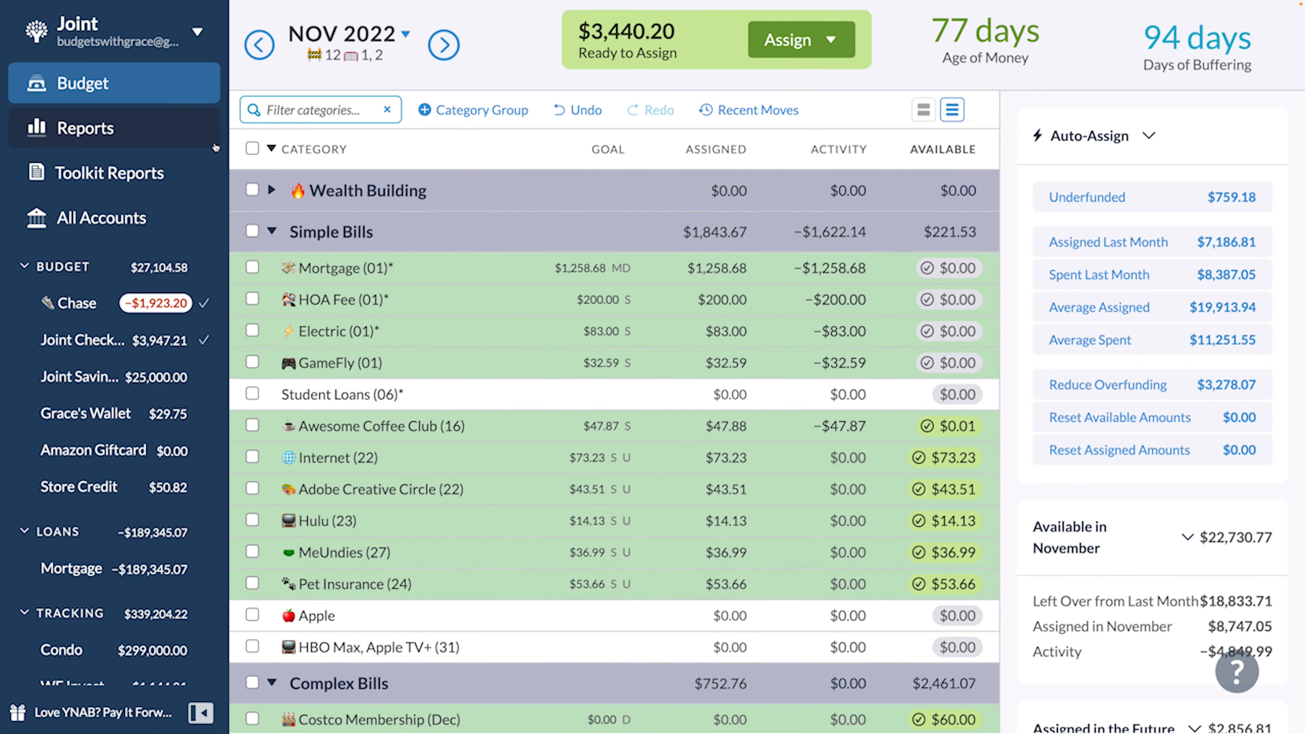
Step: Collapse all category groups and check the underfunded amount with everything selected except the Big Day group and the Misc. category
click(252, 149)
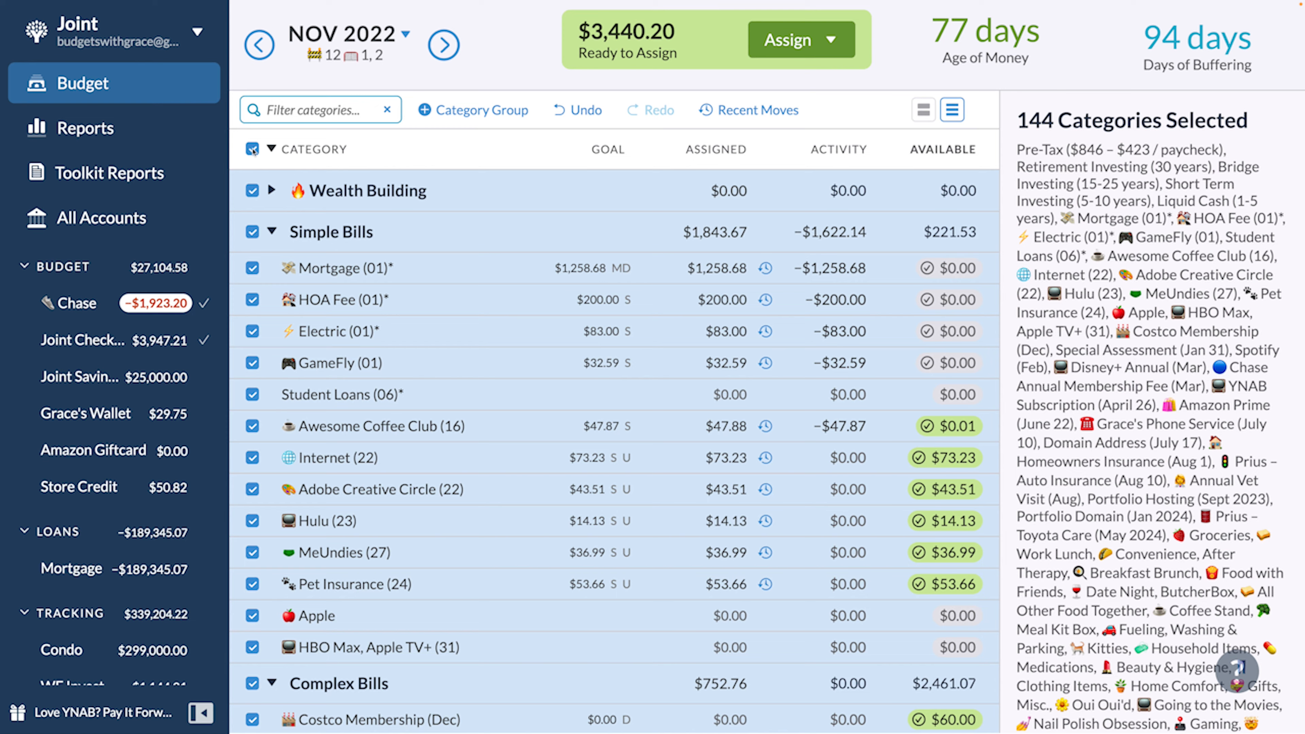
click(271, 149)
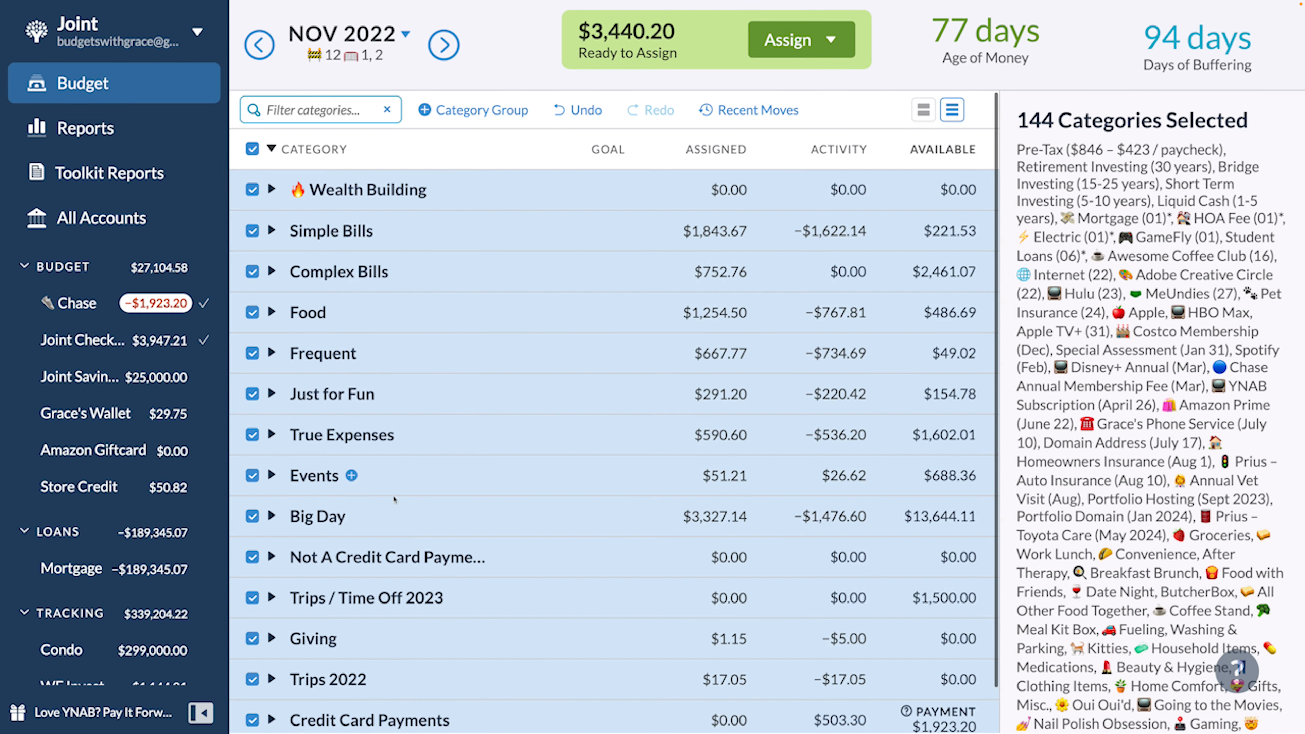
click(252, 516)
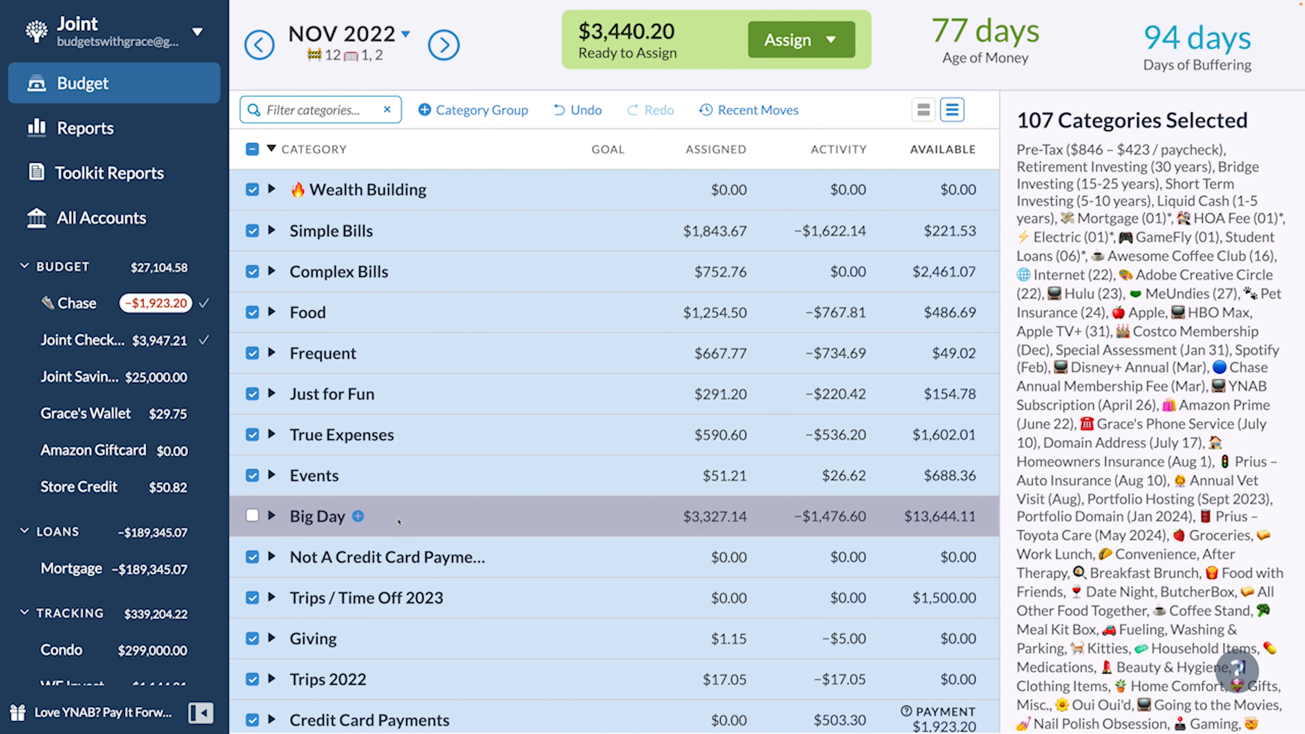
scroll(1268, 418, down, 15)
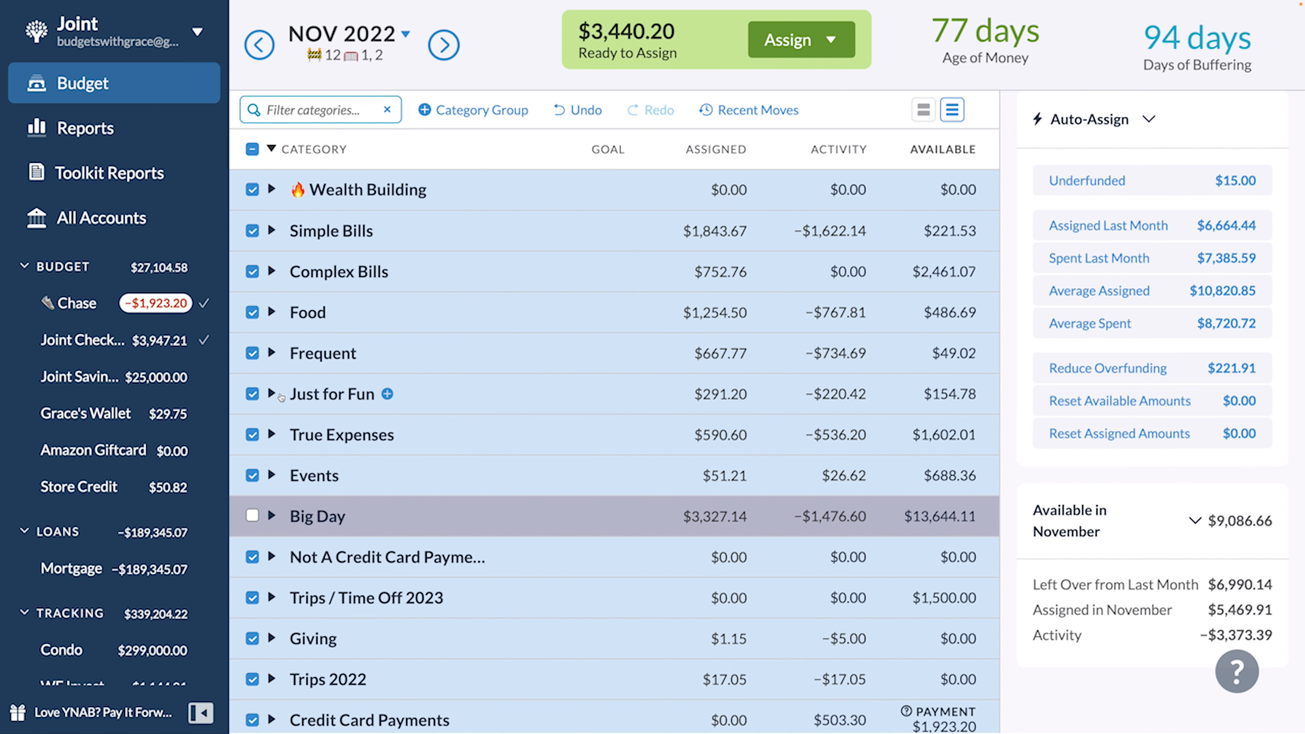
click(272, 355)
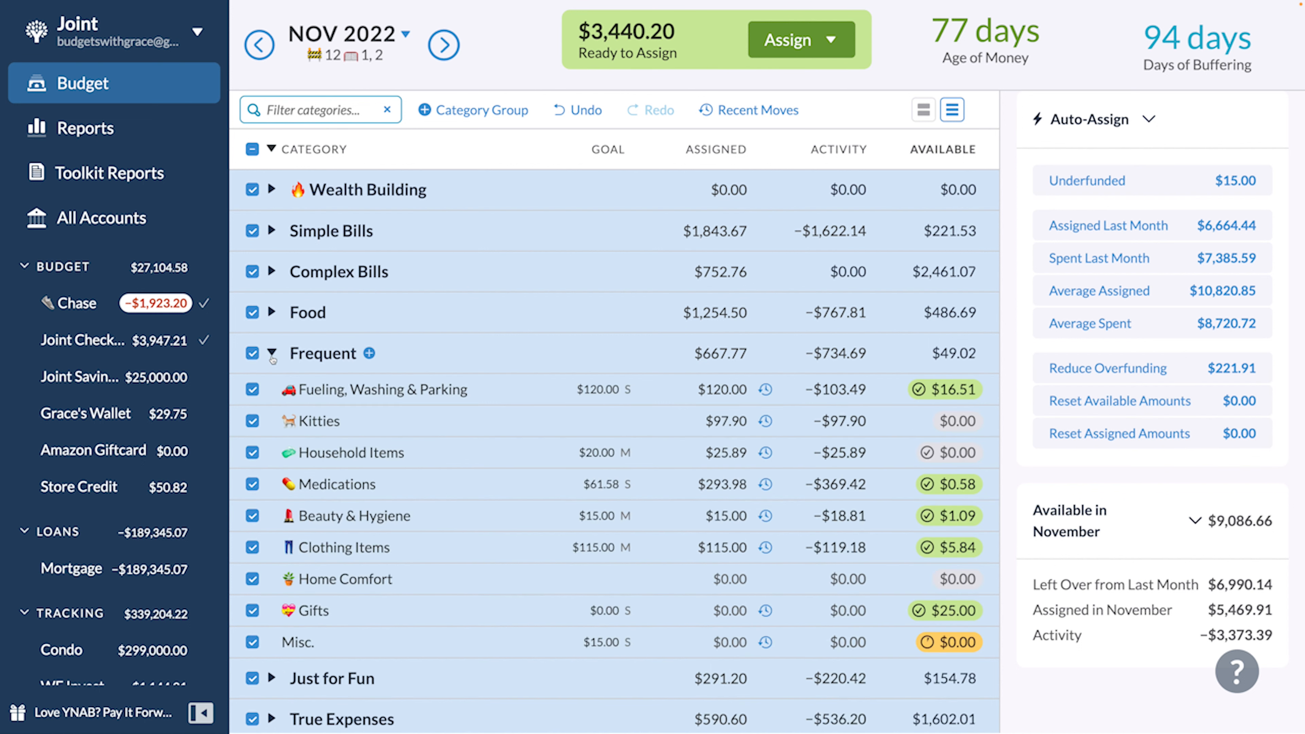
click(252, 642)
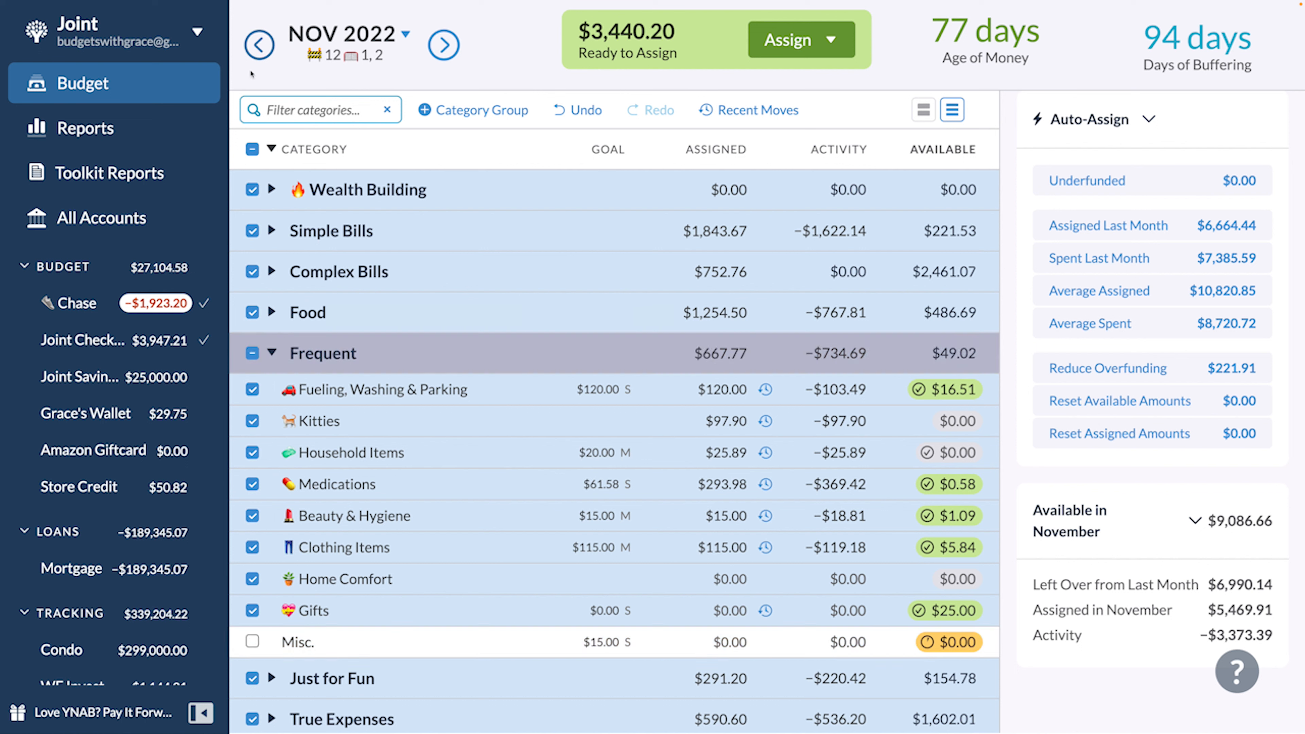
Step: Clear the category selection and open the Underfunded auto-assign preview for December 2022
click(253, 149)
click(444, 45)
click(1174, 195)
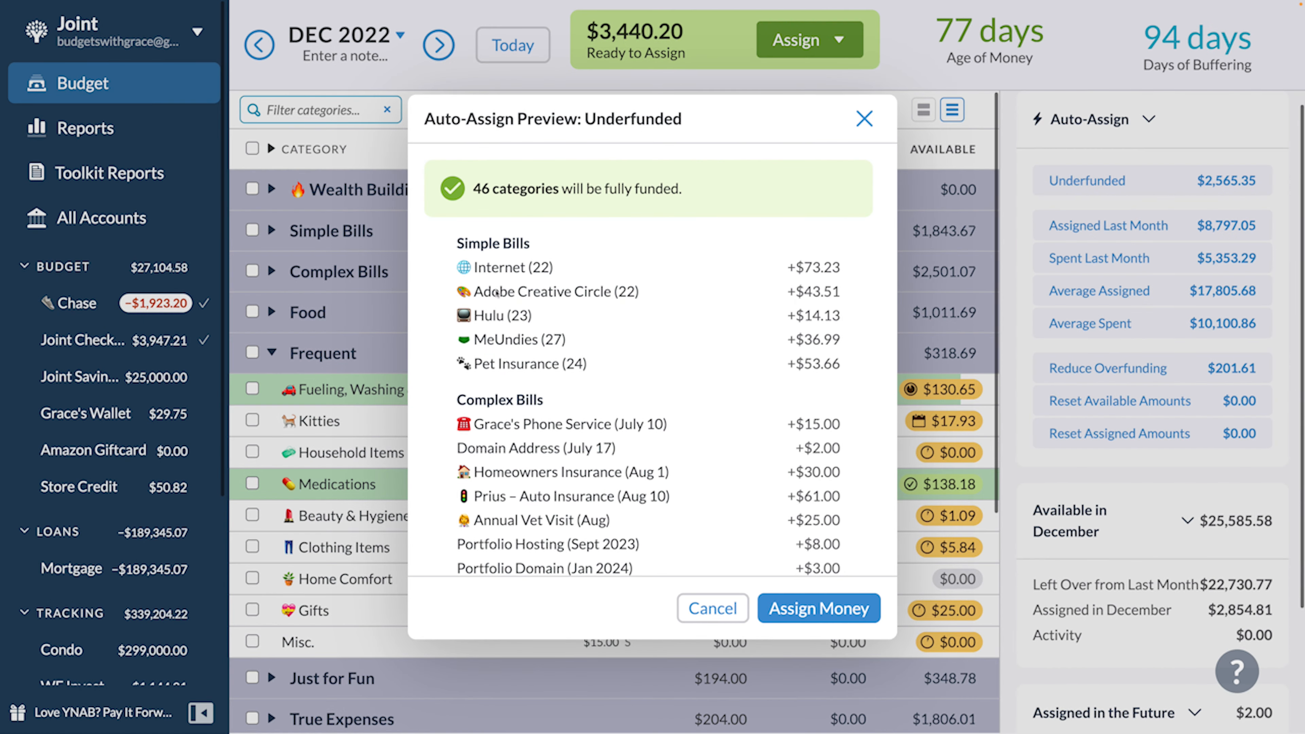
Step: Review the Simple Bills, Complex Bills and Food amounts in the Underfunded auto-assign preview
drag(540, 249, 820, 366)
scroll(673, 352, down, 1)
scroll(672, 352, down, 3)
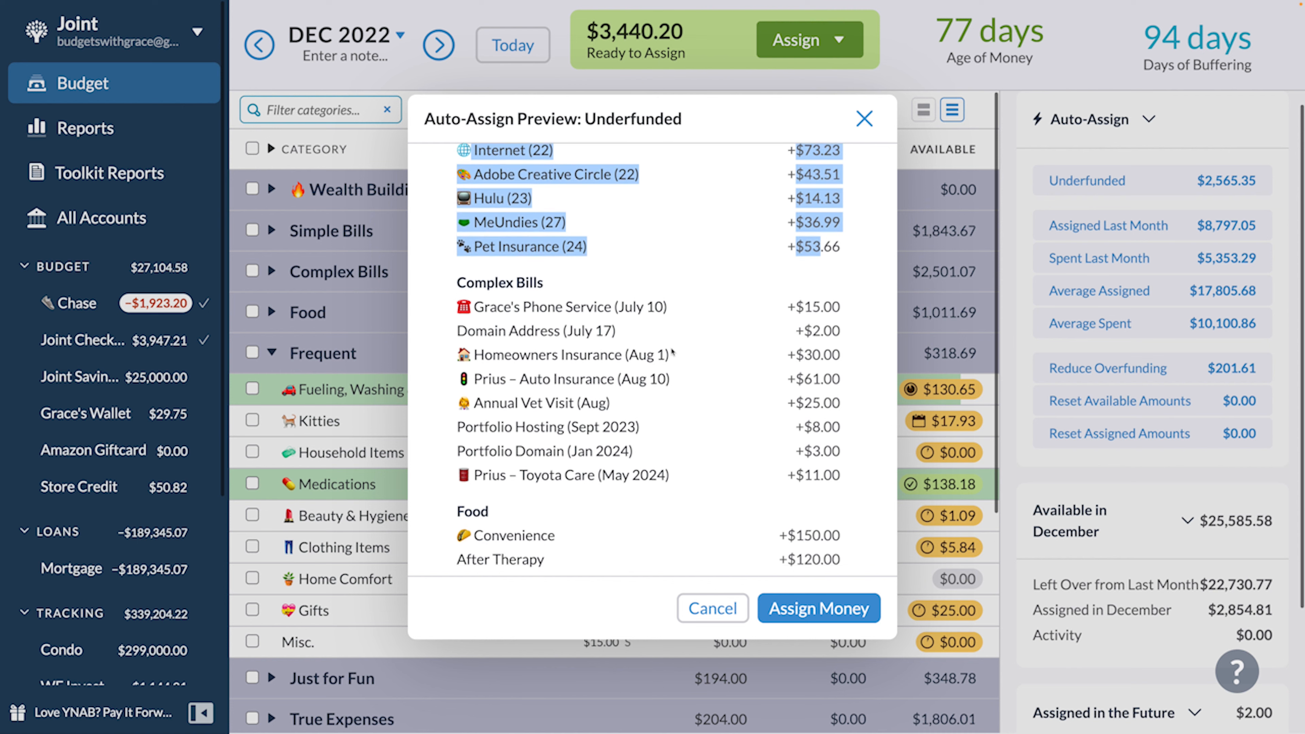
scroll(509, 250, up, 2)
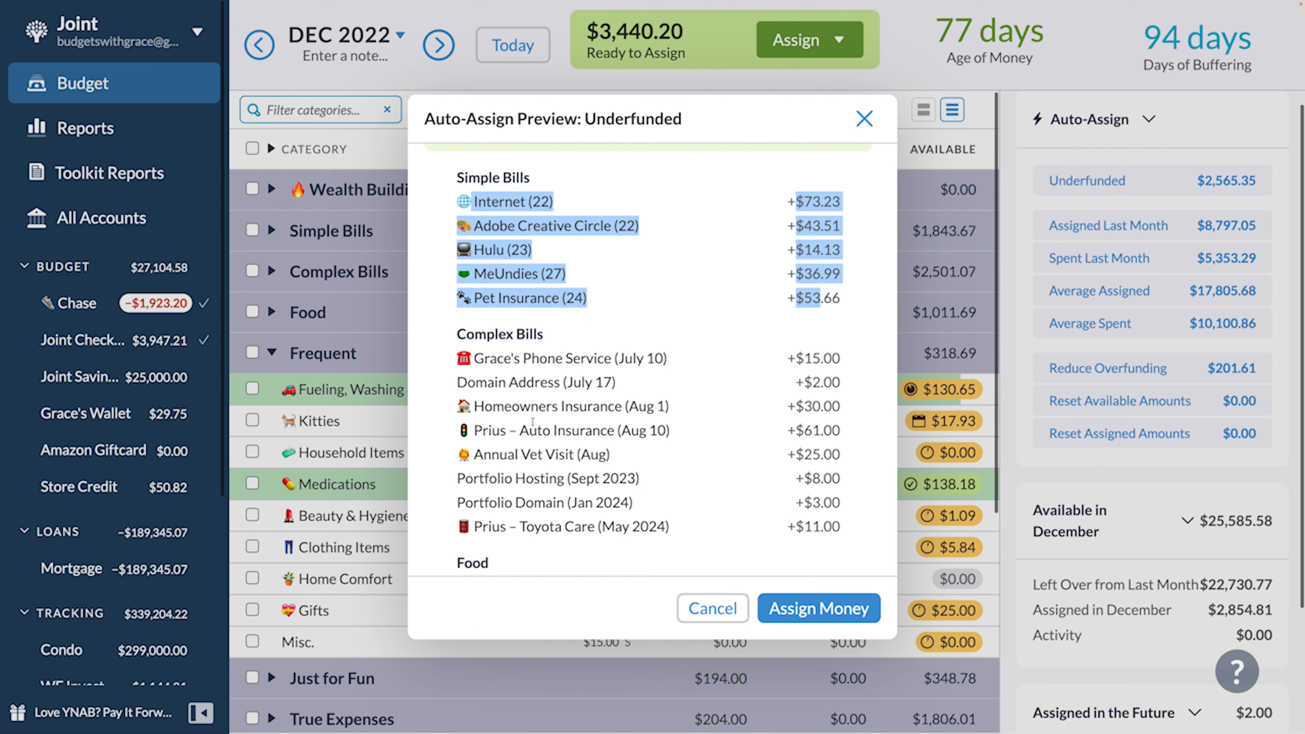
scroll(533, 424, down, 1)
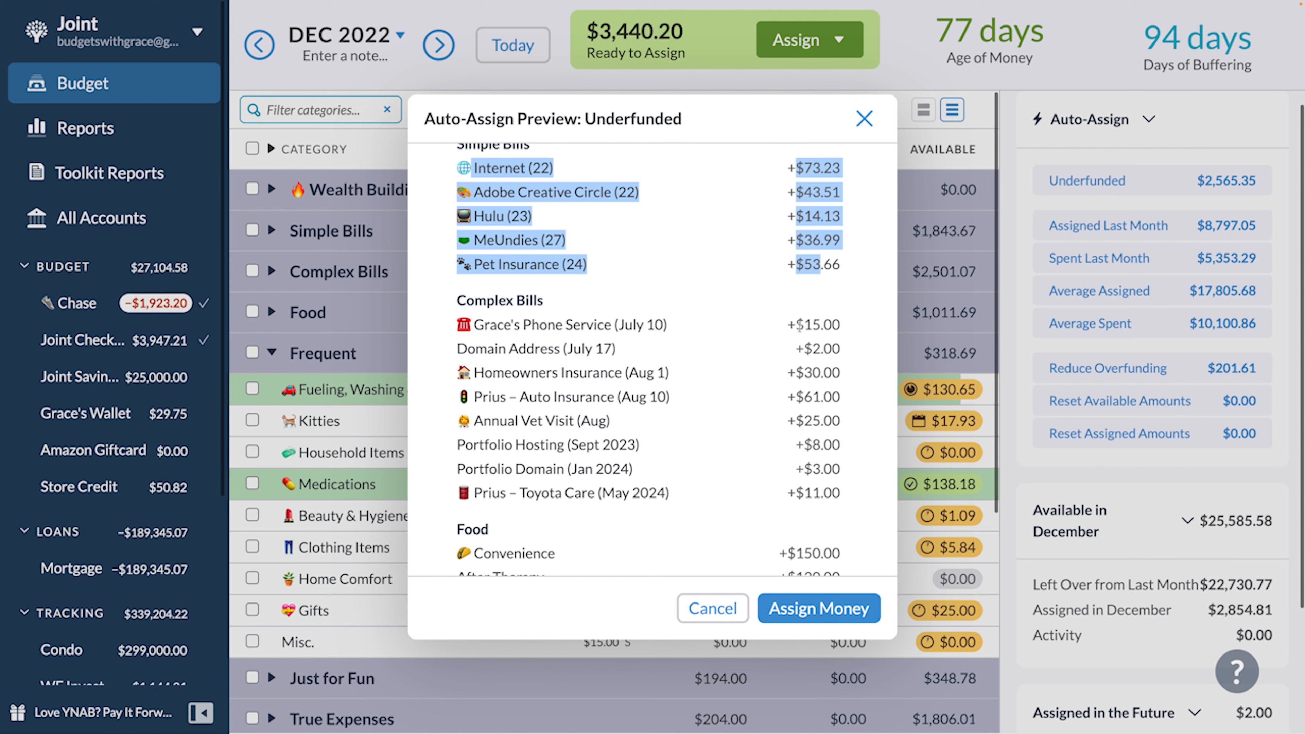
scroll(651, 441, down, 6)
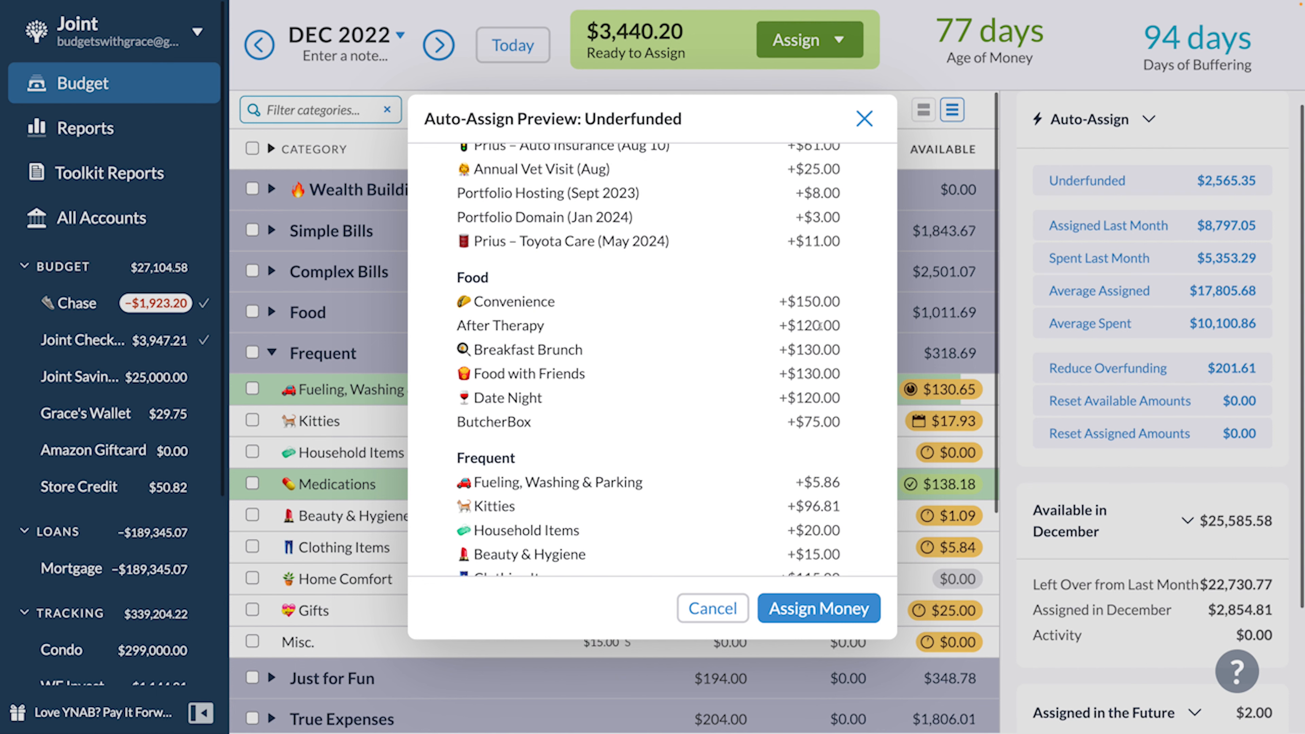
scroll(524, 314, down, 6)
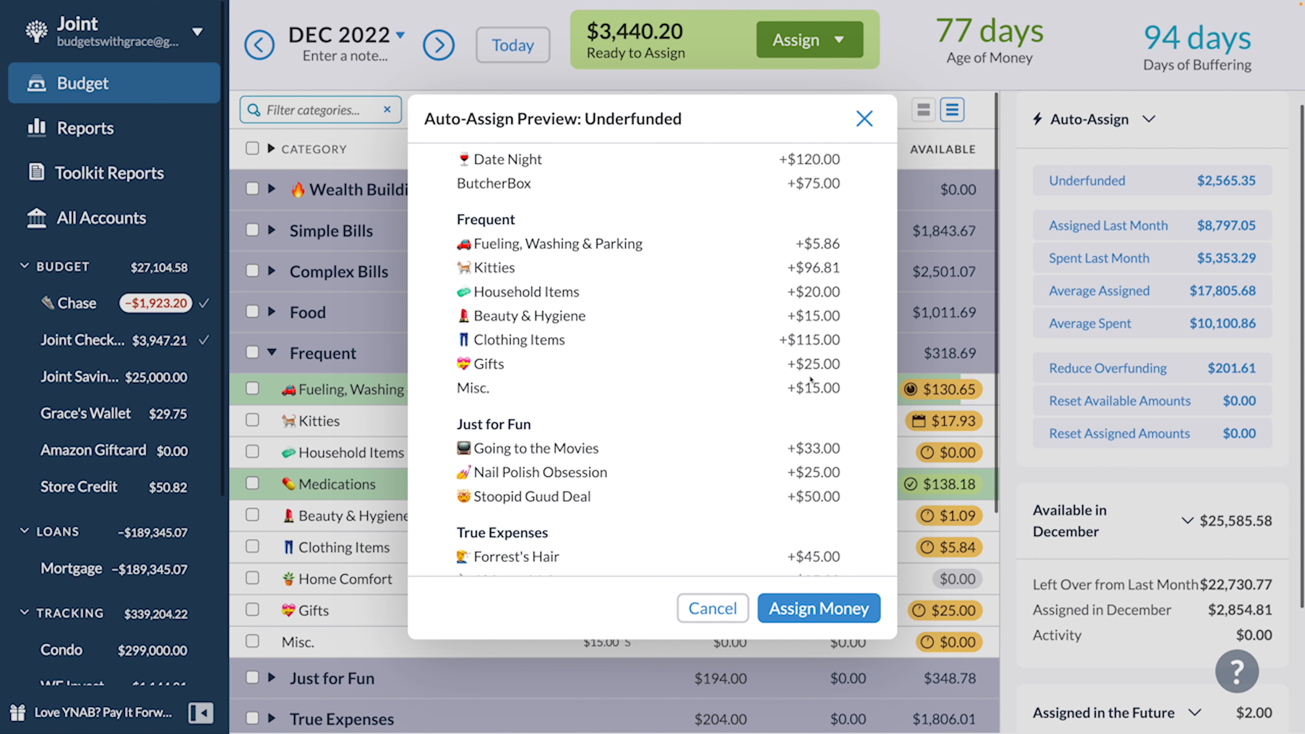
Step: Check the previewed amounts for Gifts in Frequent and Stoopid Guud Deal in Just for Fun
drag(457, 364, 842, 365)
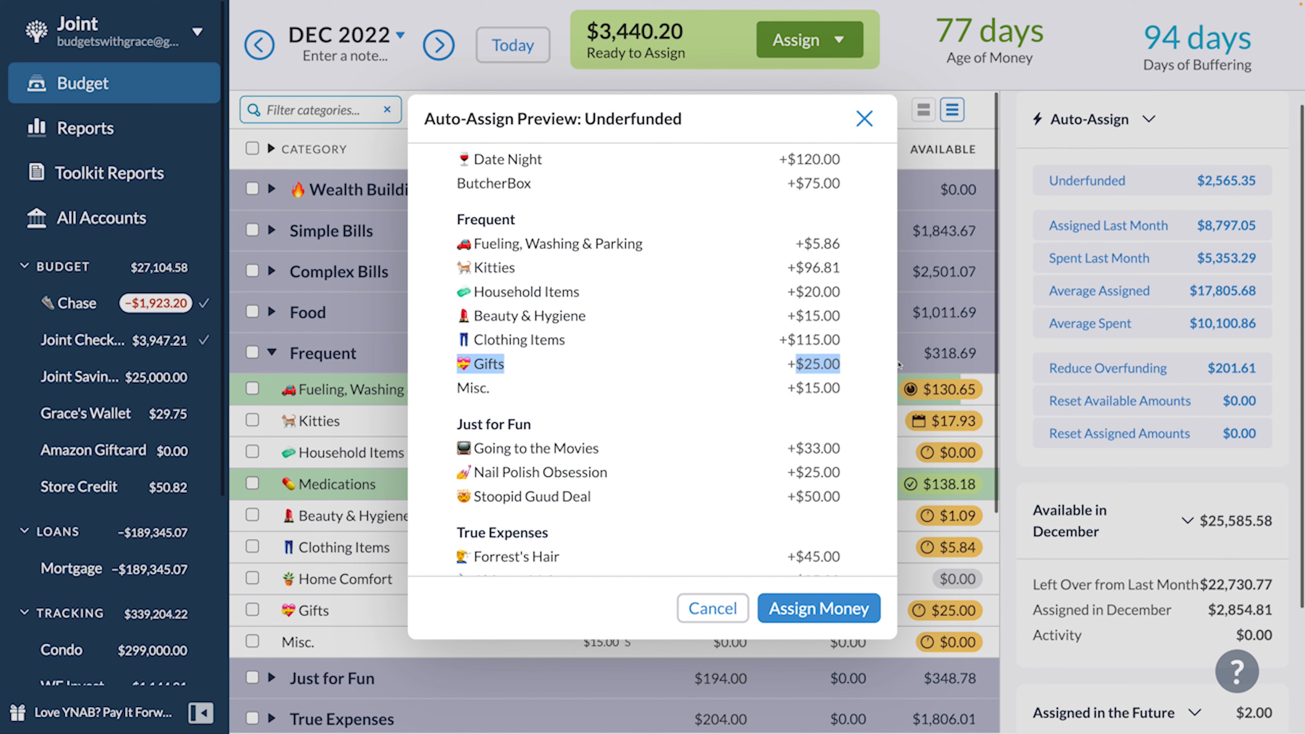
click(458, 367)
drag(451, 366, 588, 366)
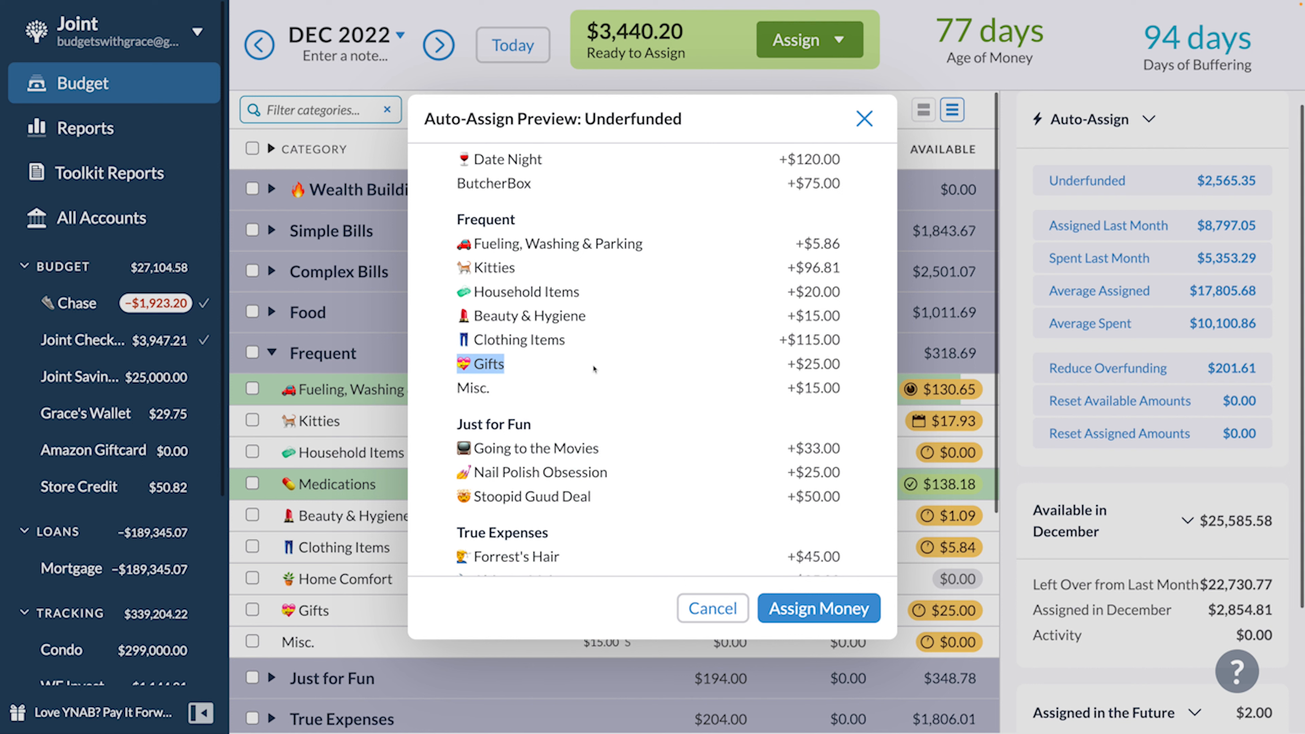
mouse_move(852, 365)
mouse_down()
mouse_move(449, 363)
mouse_move(882, 368)
mouse_move(835, 368)
mouse_up()
click(817, 361)
scroll(700, 189, down, 4)
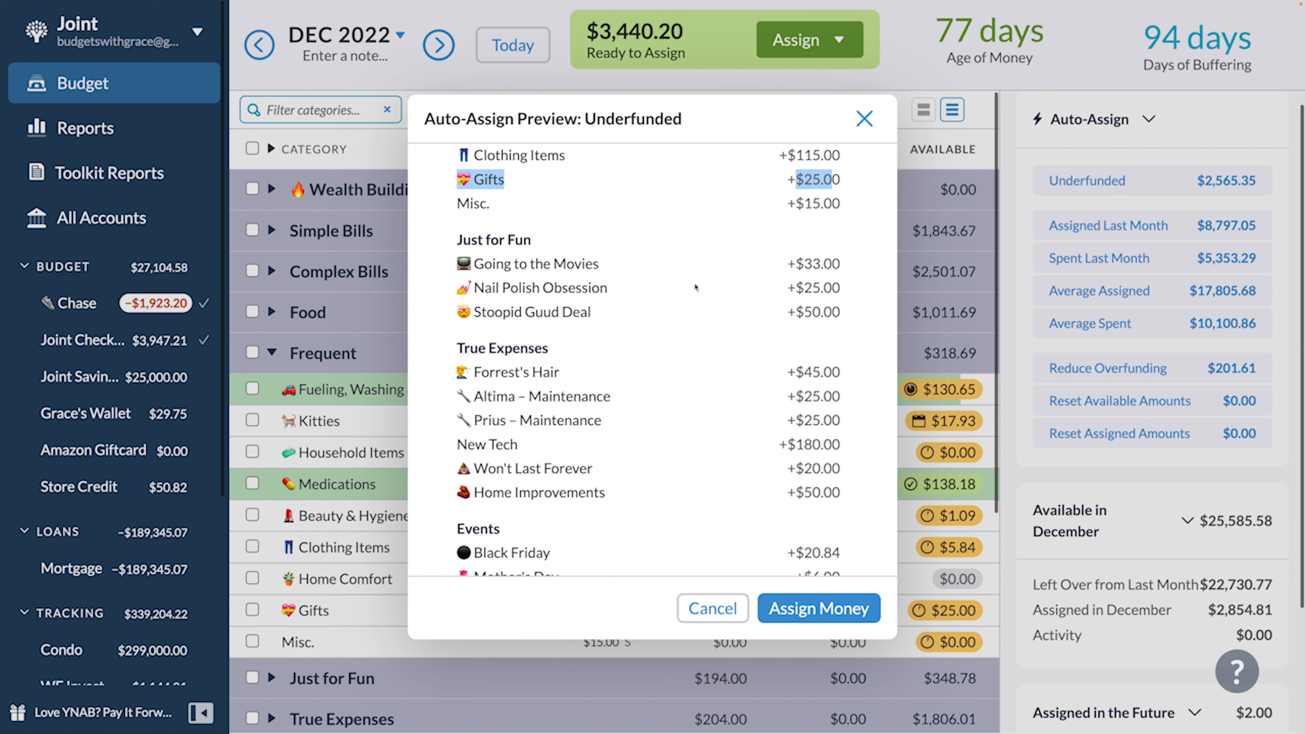
drag(475, 312, 846, 312)
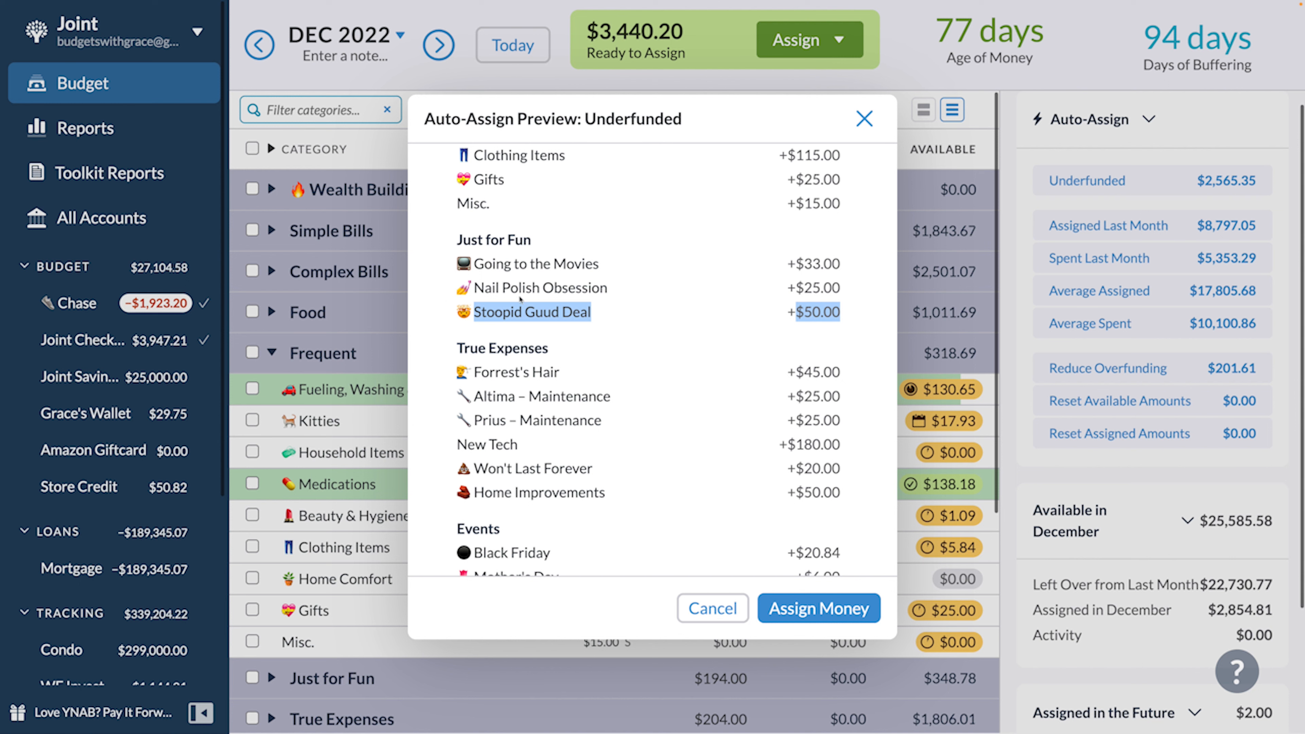
click(532, 311)
scroll(550, 325, down, 1)
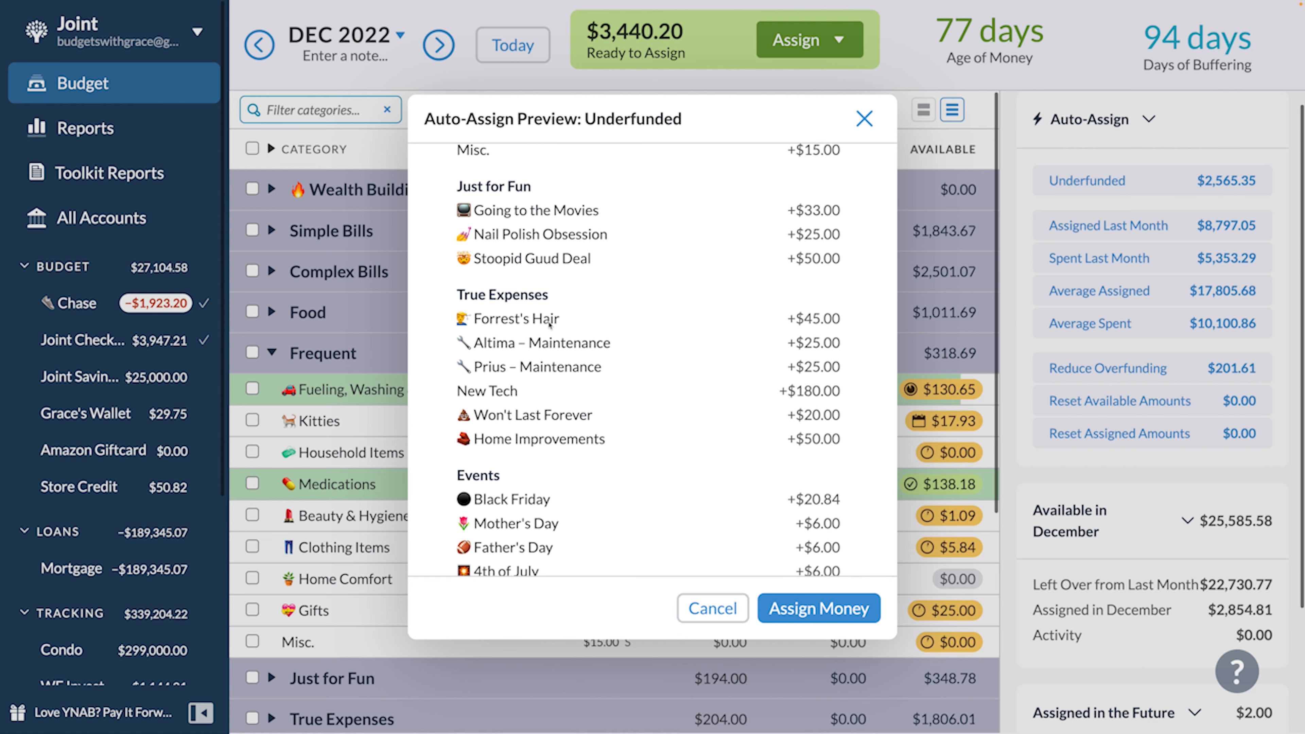
Step: Check the previewed New Tech and Black Friday amounts and assign the money to all underfunded December categories
scroll(620, 312, down, 2)
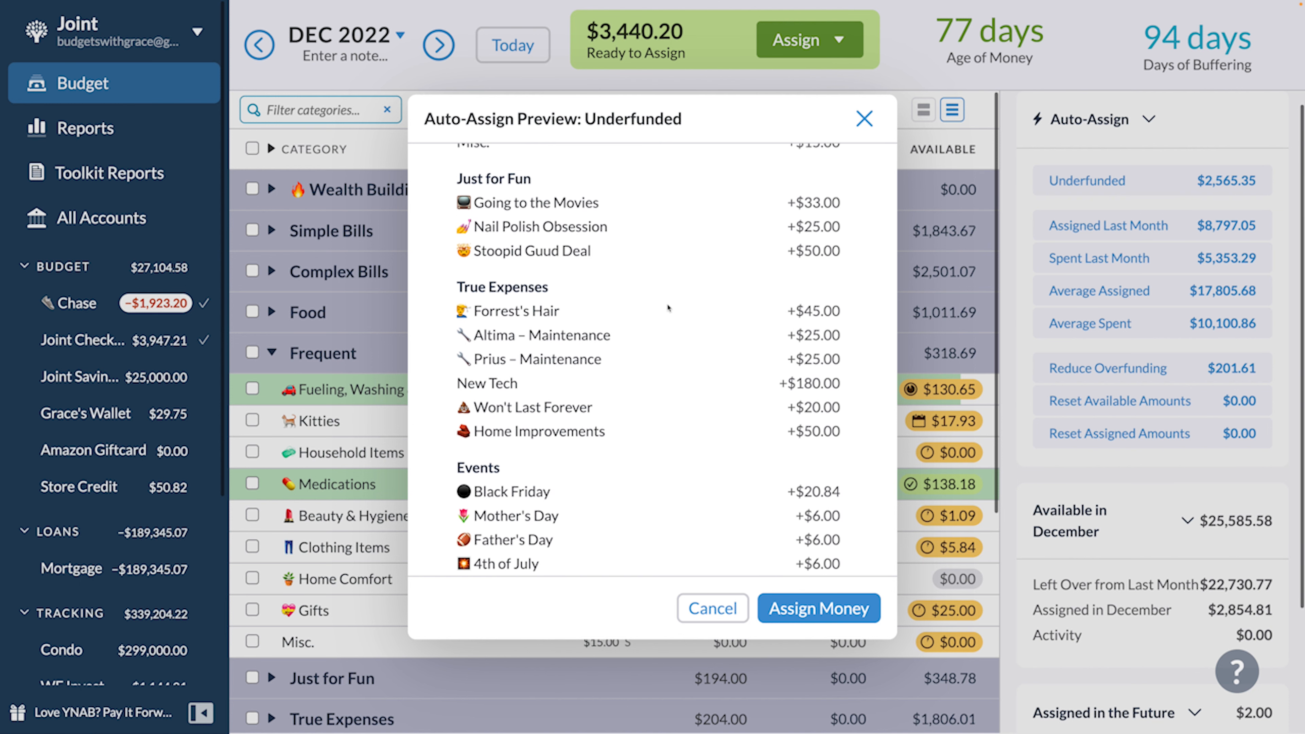
scroll(504, 347, down, 2)
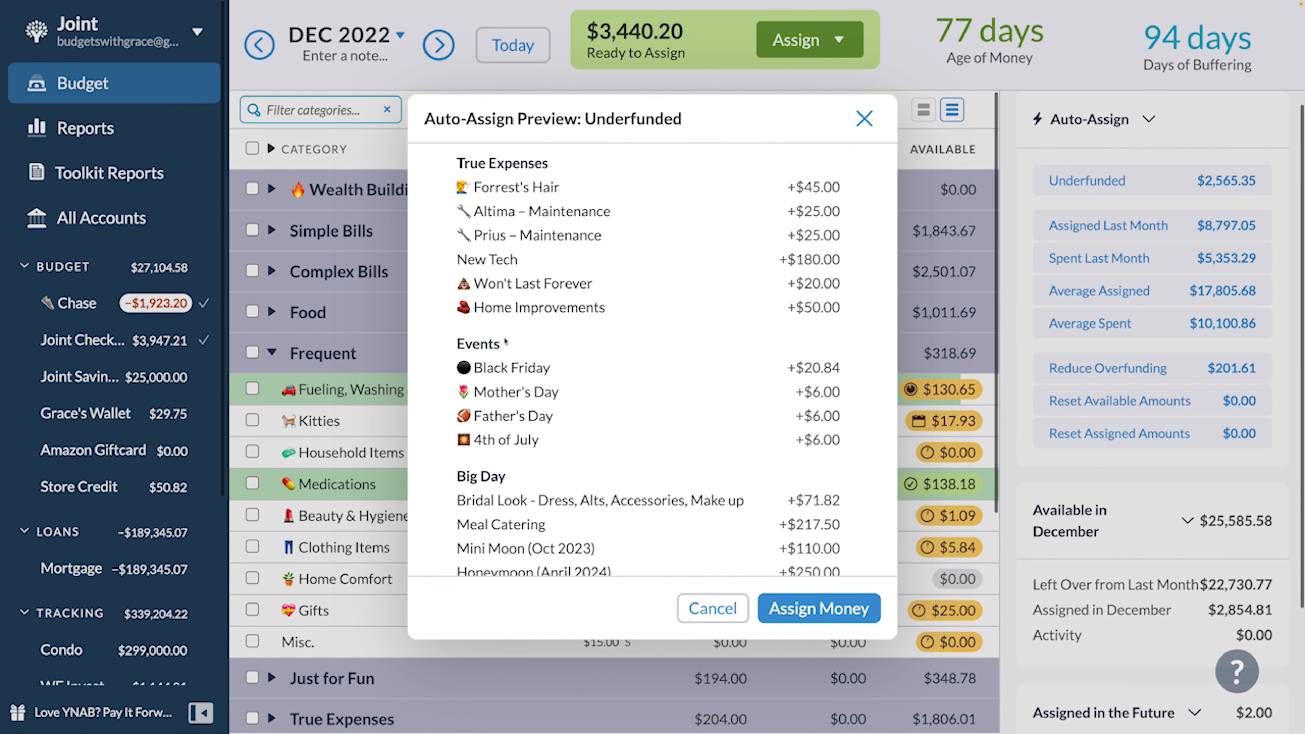
drag(455, 259, 840, 254)
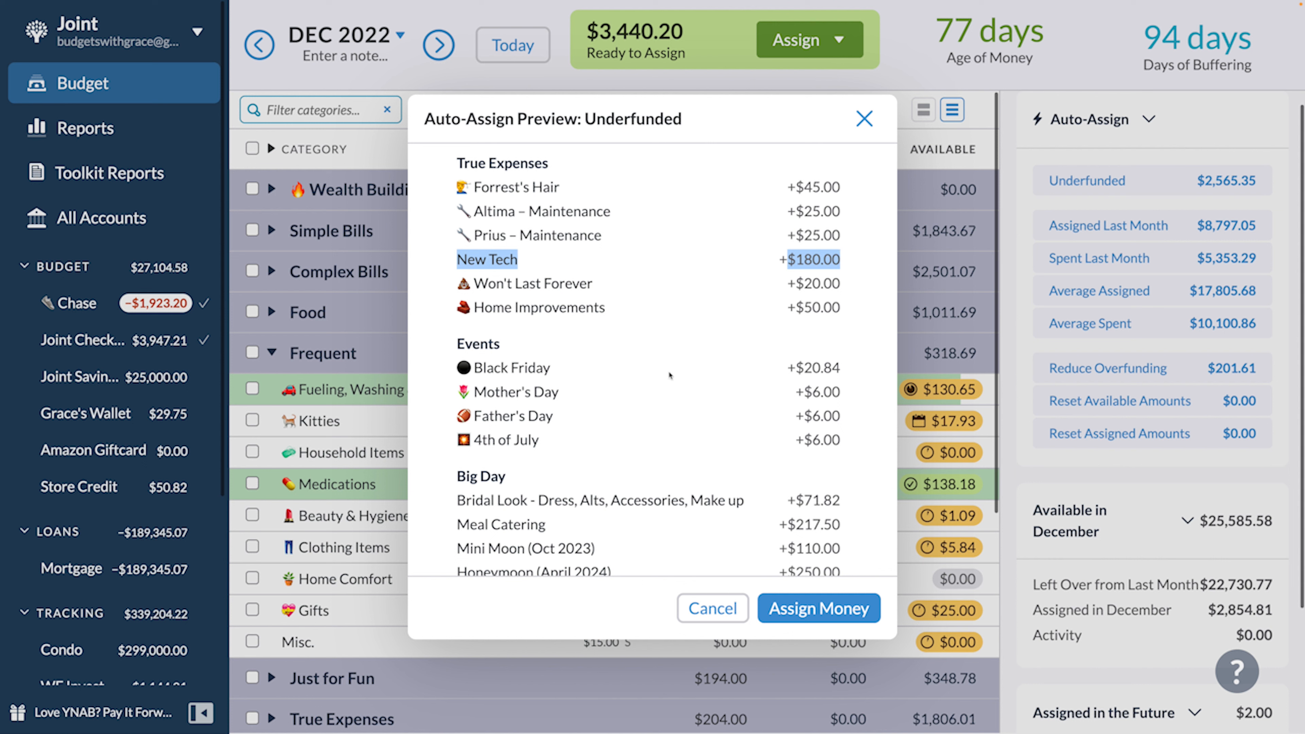
scroll(555, 434, down, 1)
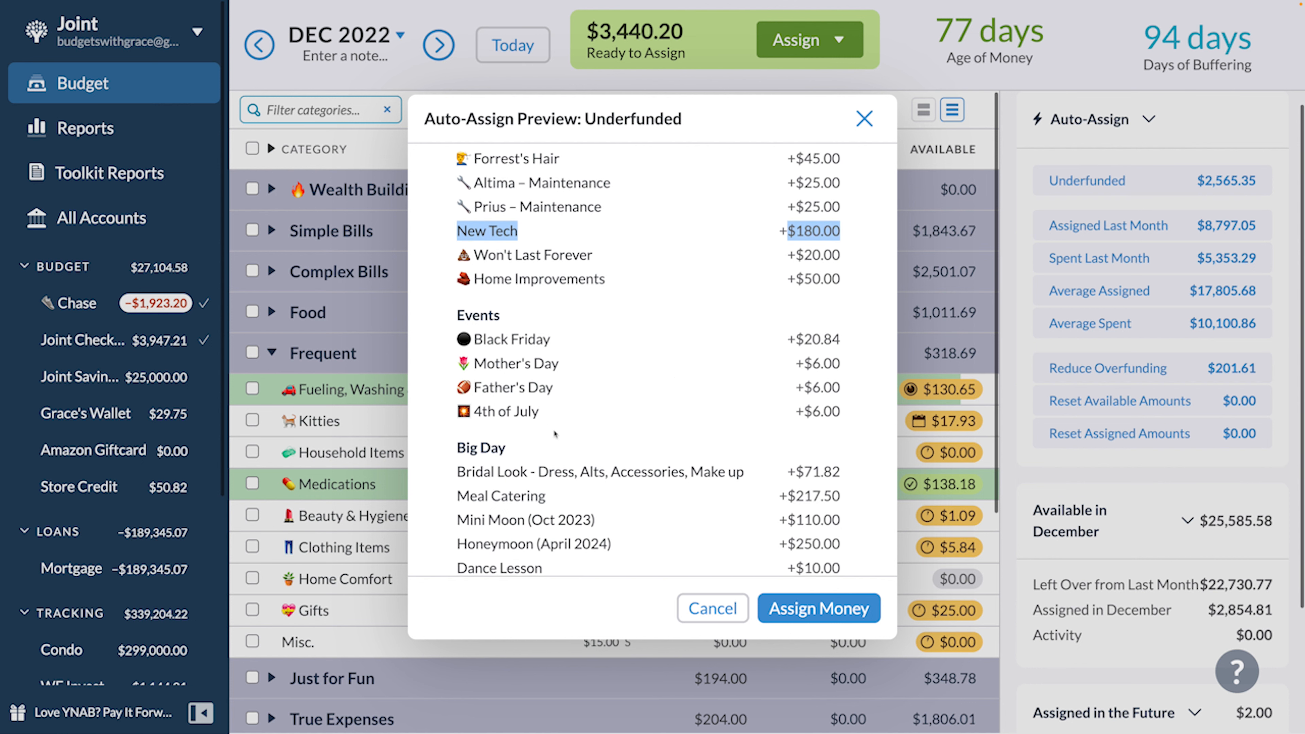
click(525, 339)
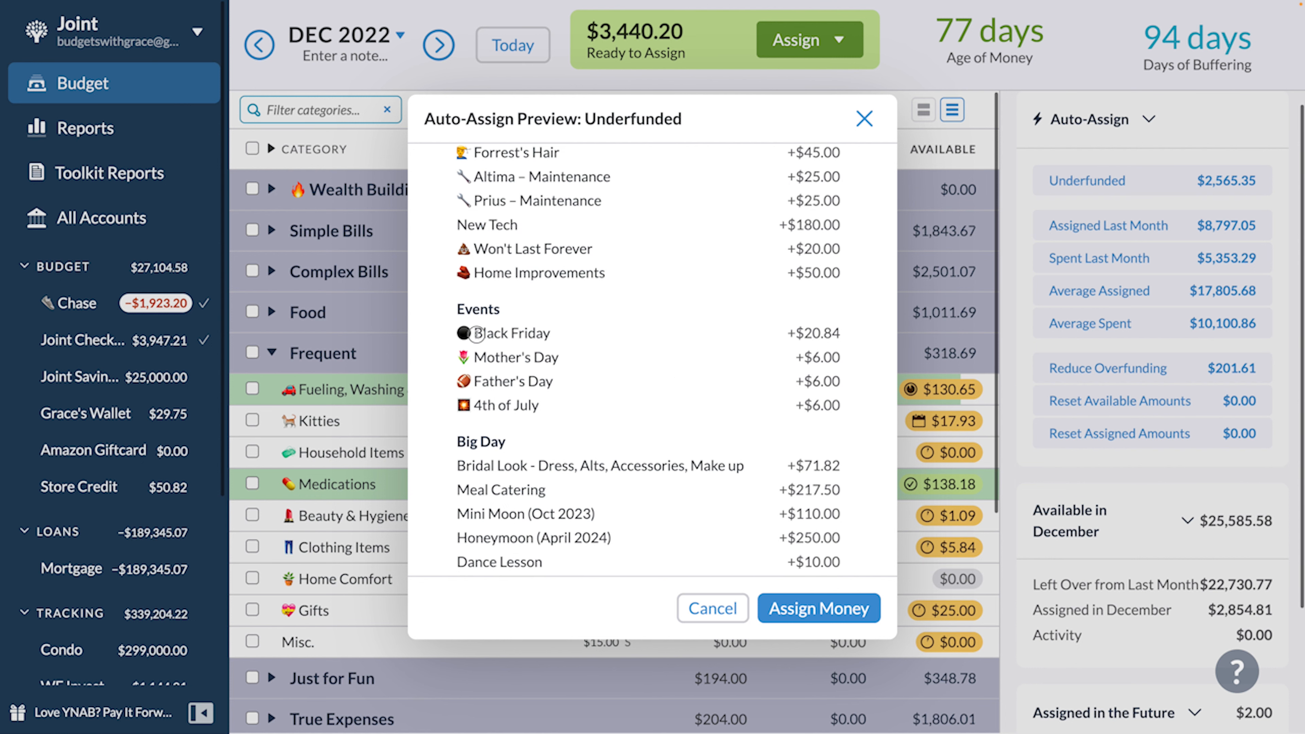
drag(454, 335, 839, 331)
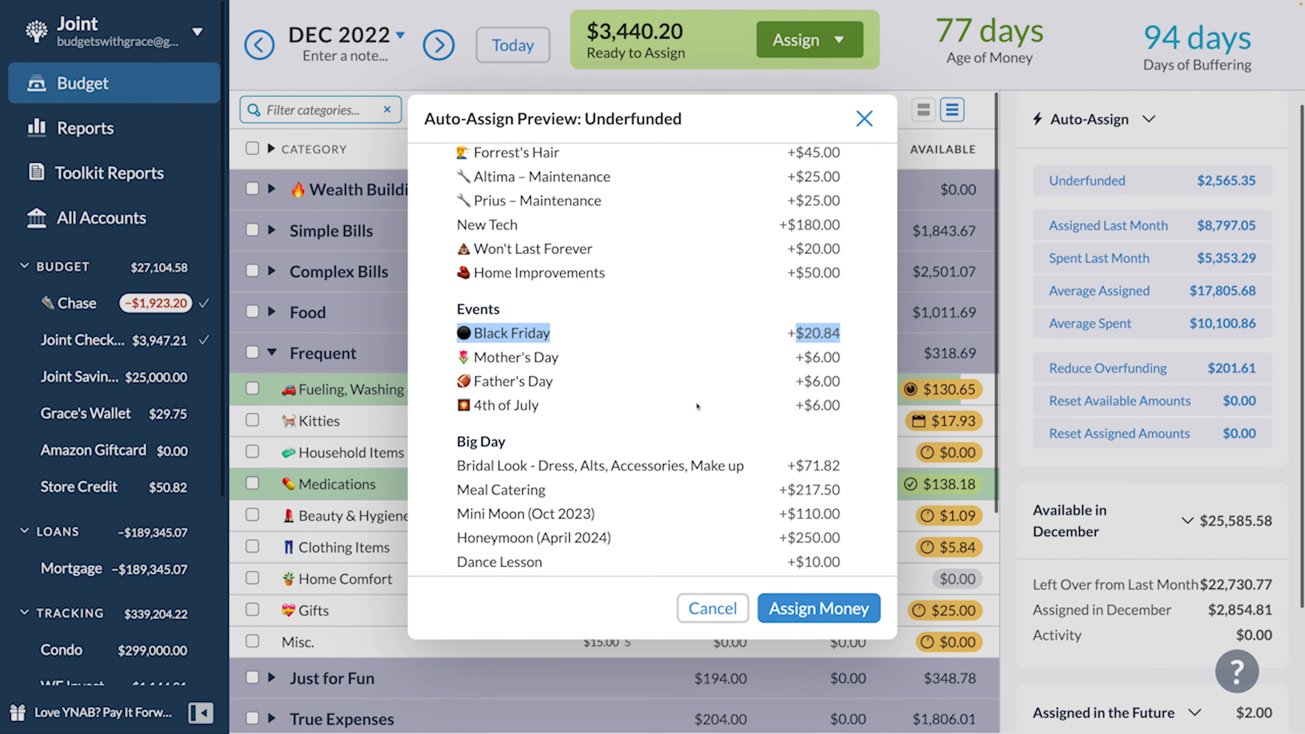
scroll(716, 403, down, 1)
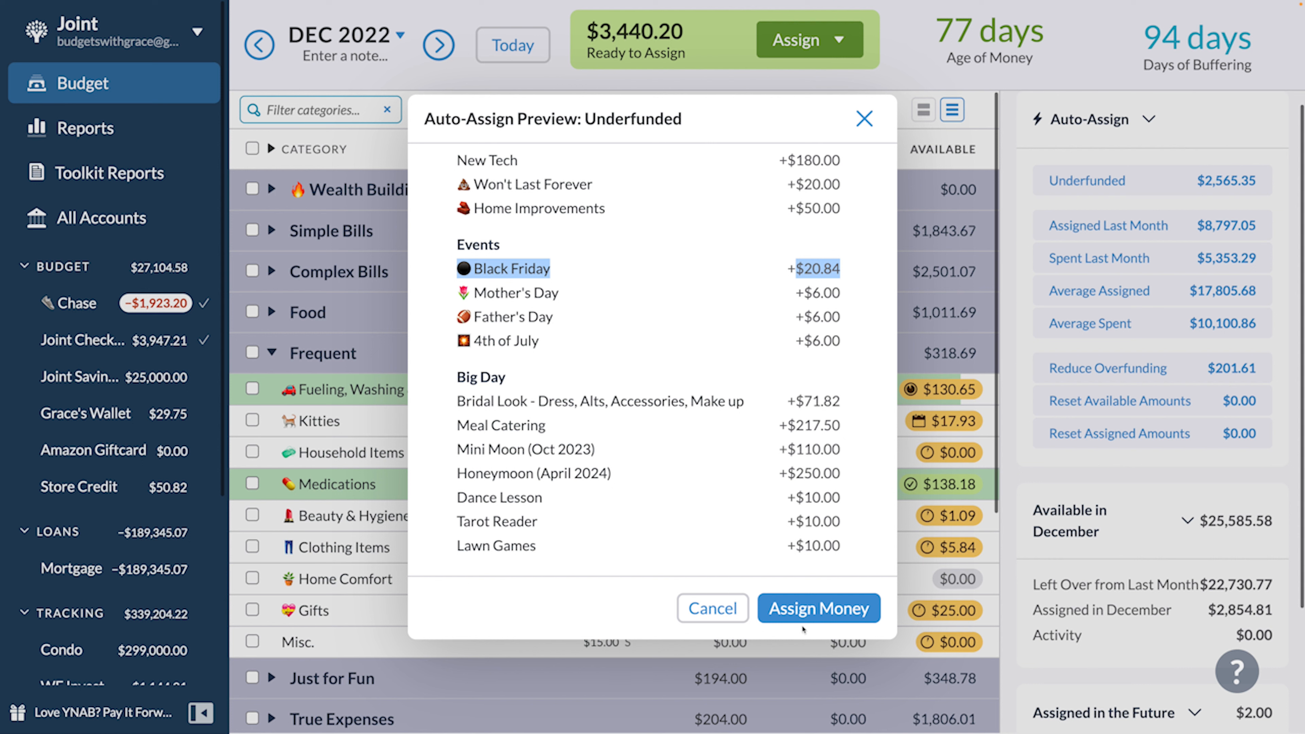
click(792, 622)
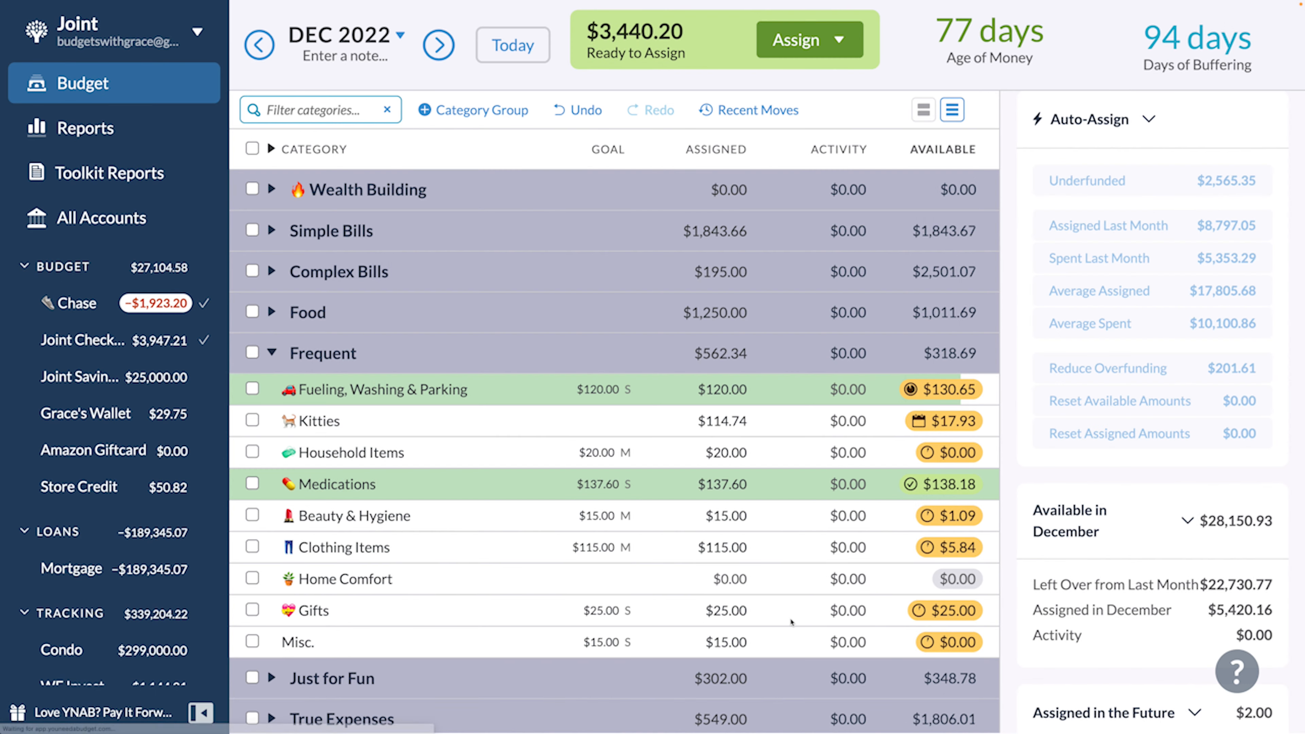
Step: Expand the Just for Fun group and clear the December amount assigned to Gifts
click(272, 679)
scroll(719, 575, down, 1)
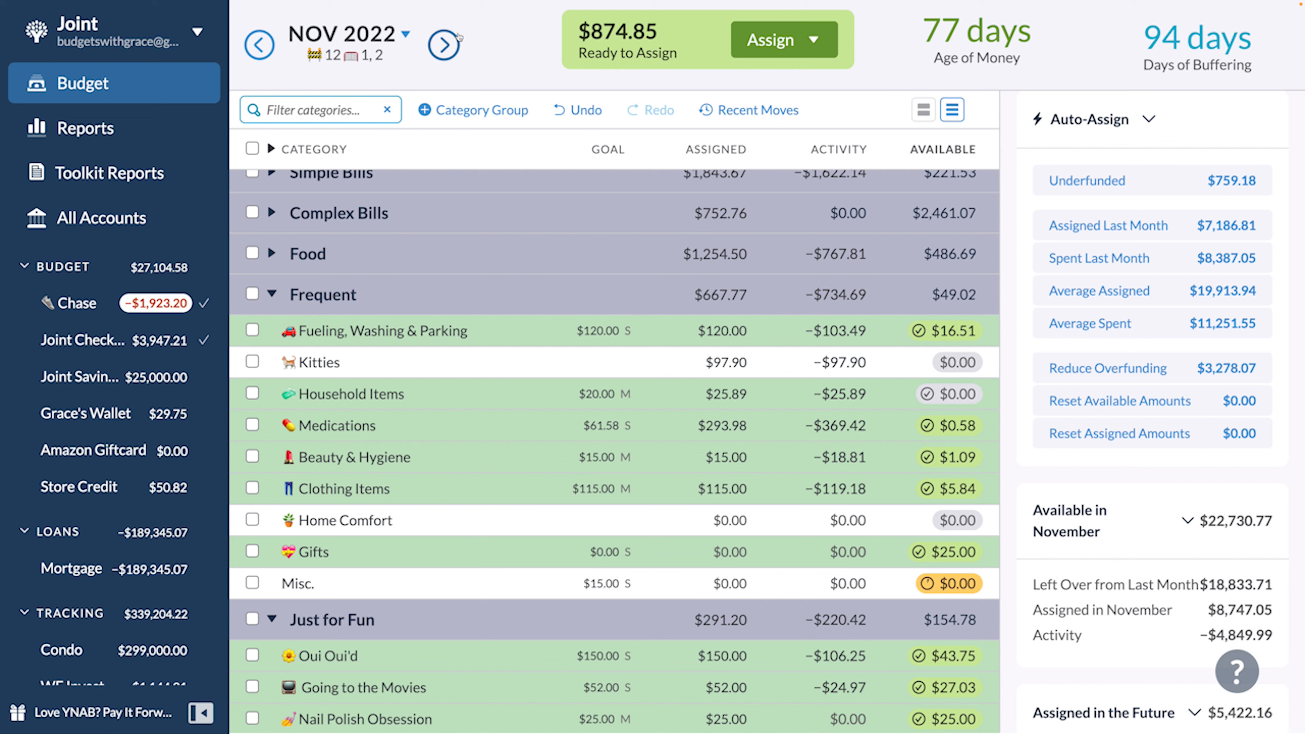
click(443, 45)
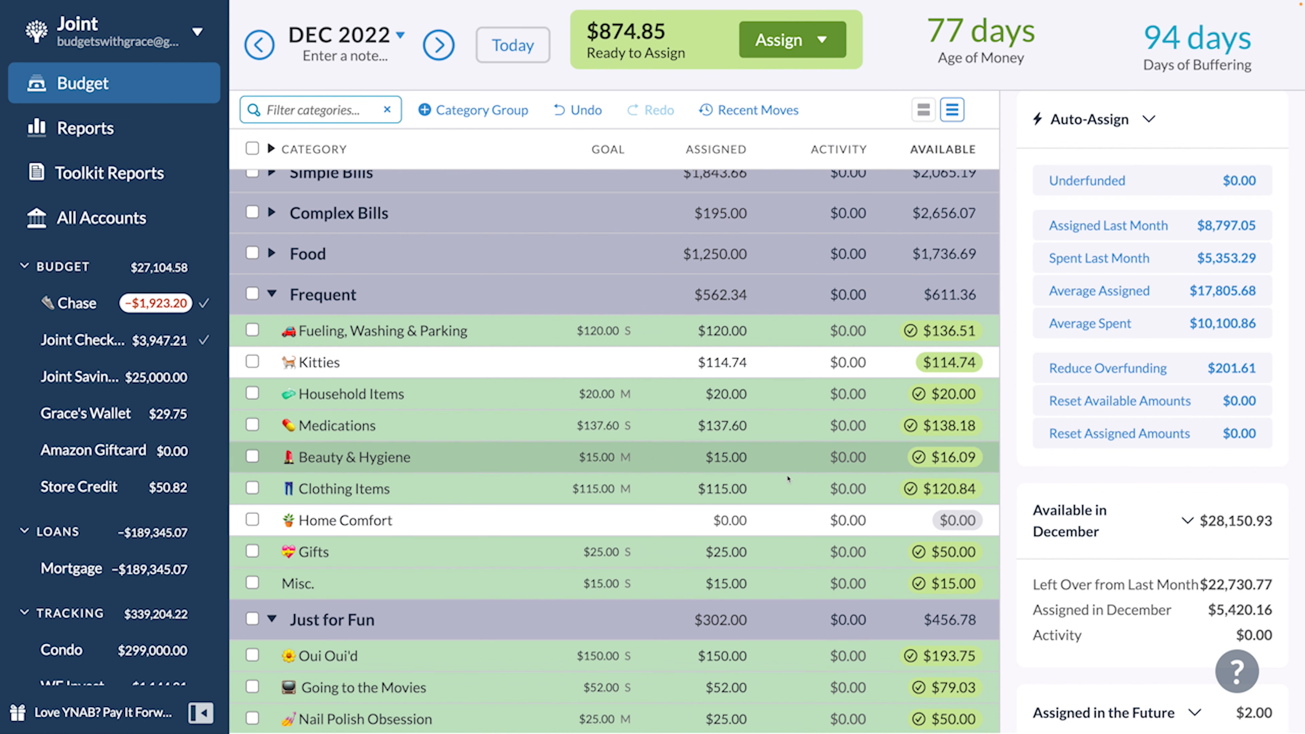
click(730, 548)
key(BackSpace)
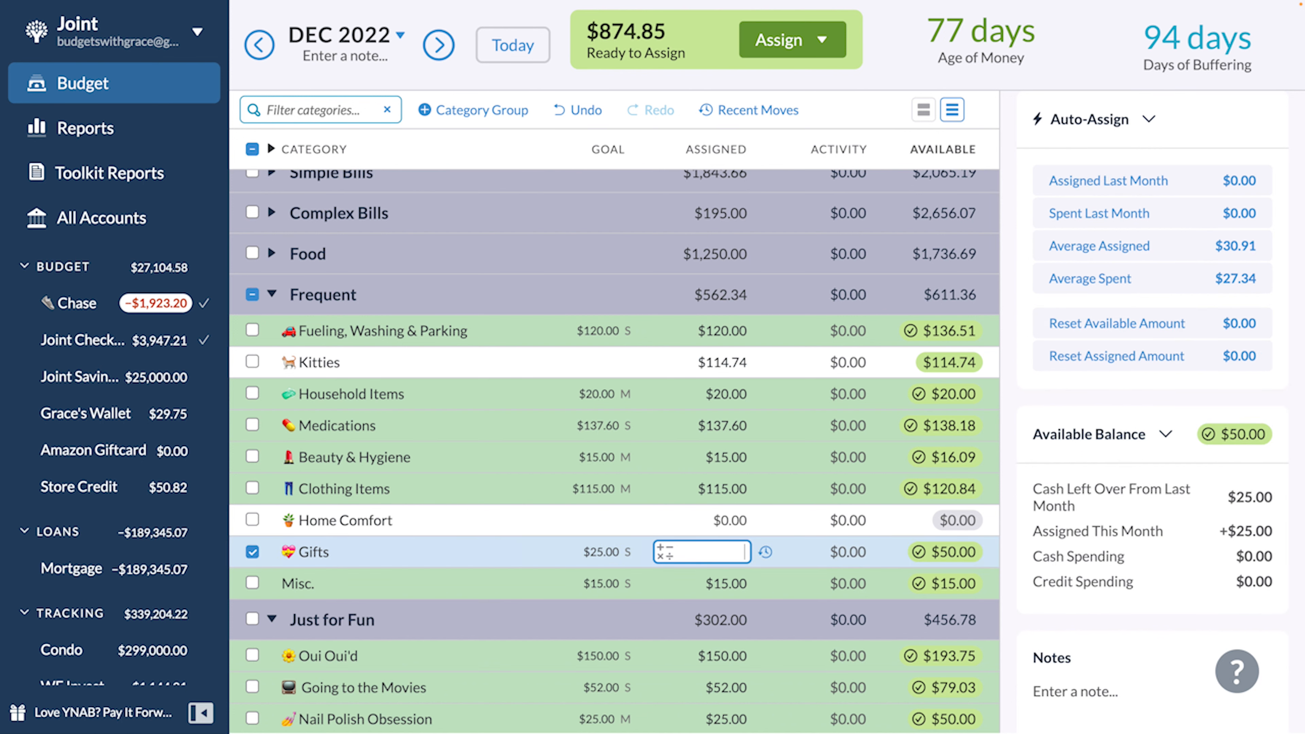
key(Return)
click(252, 552)
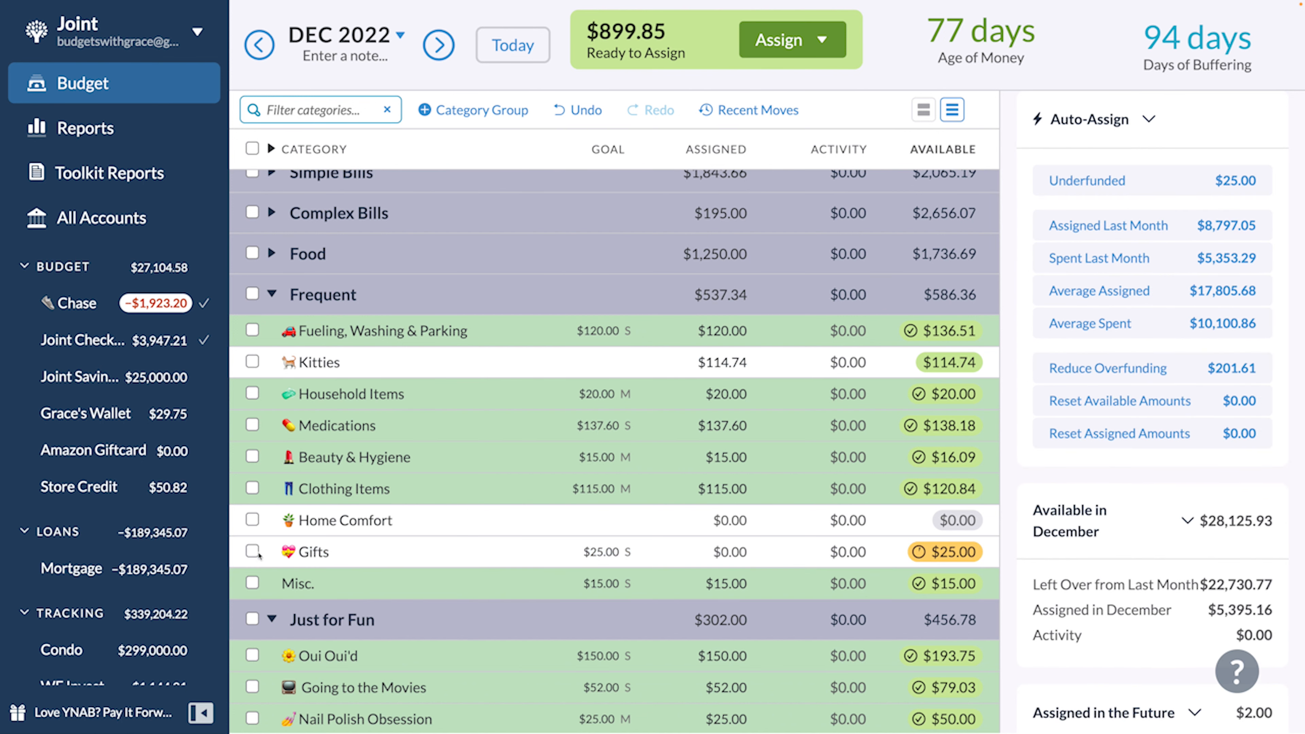
Step: Collapse the Frequent group and set the December amount assigned to Stoopid Guud Deal to 0
click(278, 293)
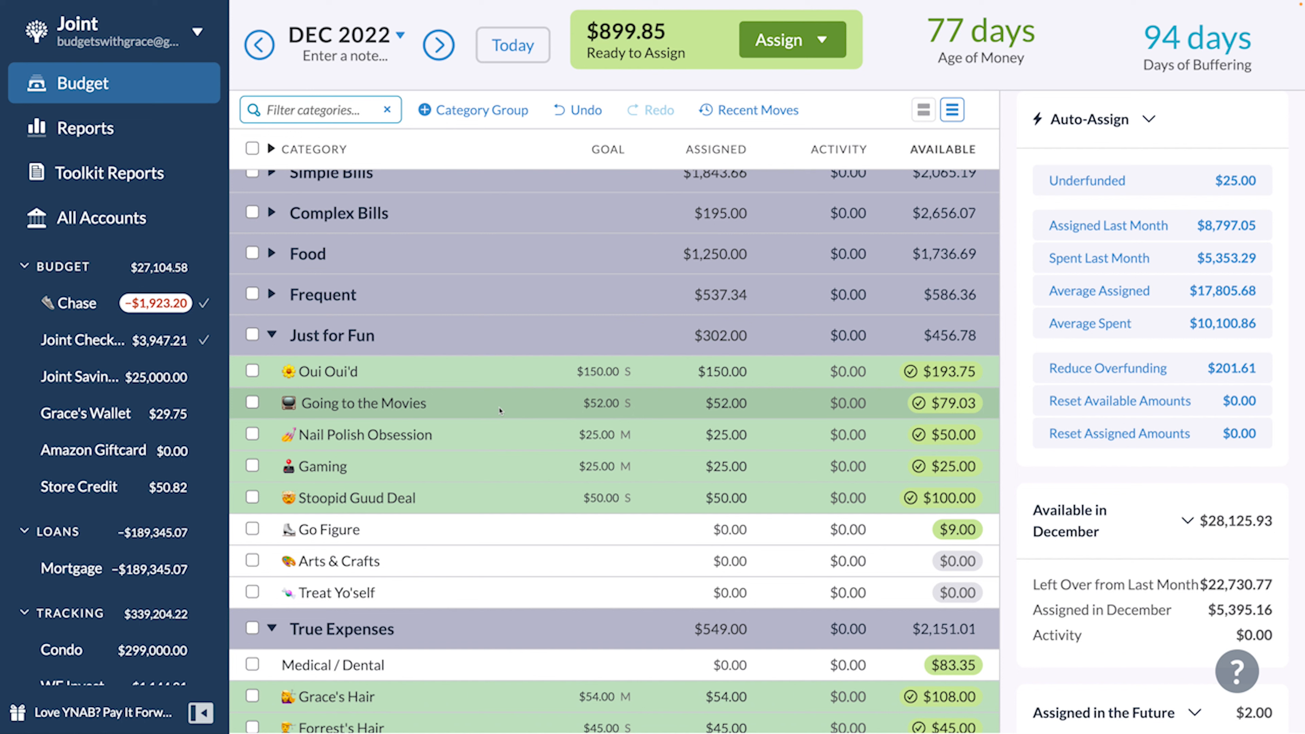
click(740, 530)
click(744, 491)
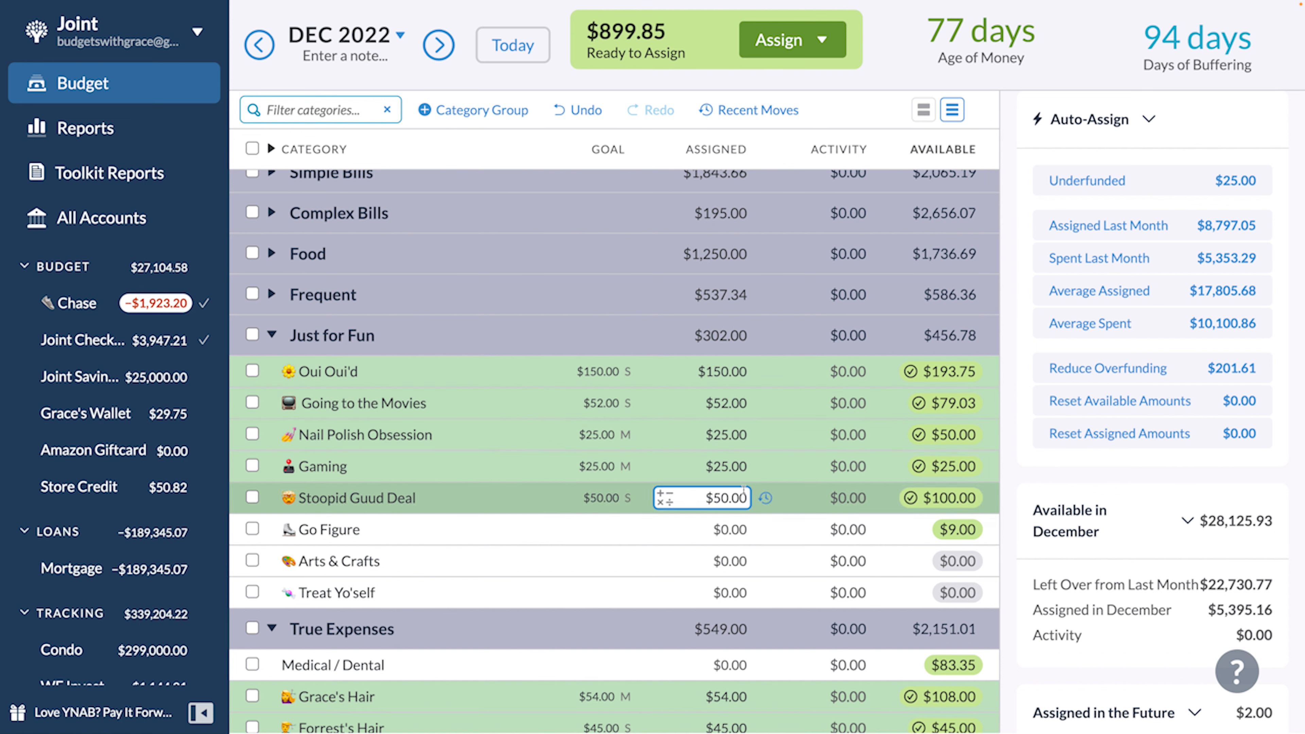
click(739, 496)
text(0)
key(Return)
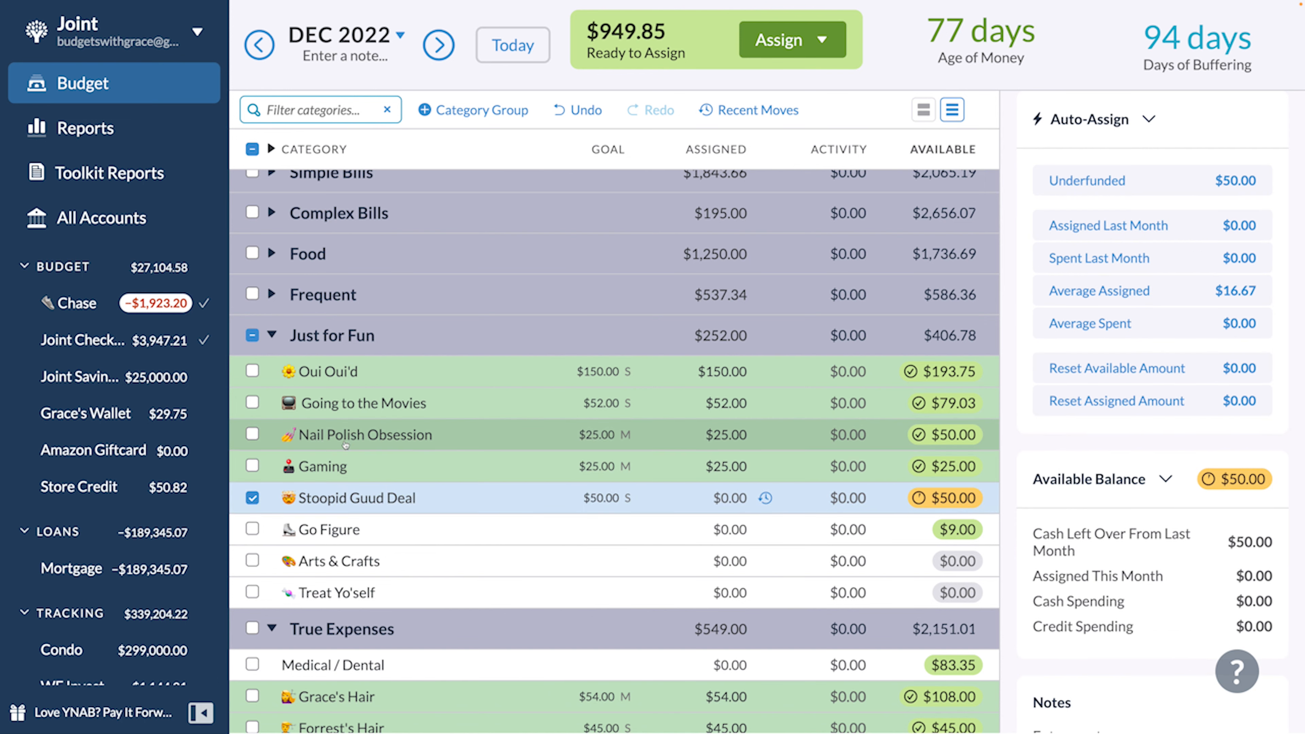
Step: Set the December amount assigned to Going to the Movies to 0
click(718, 378)
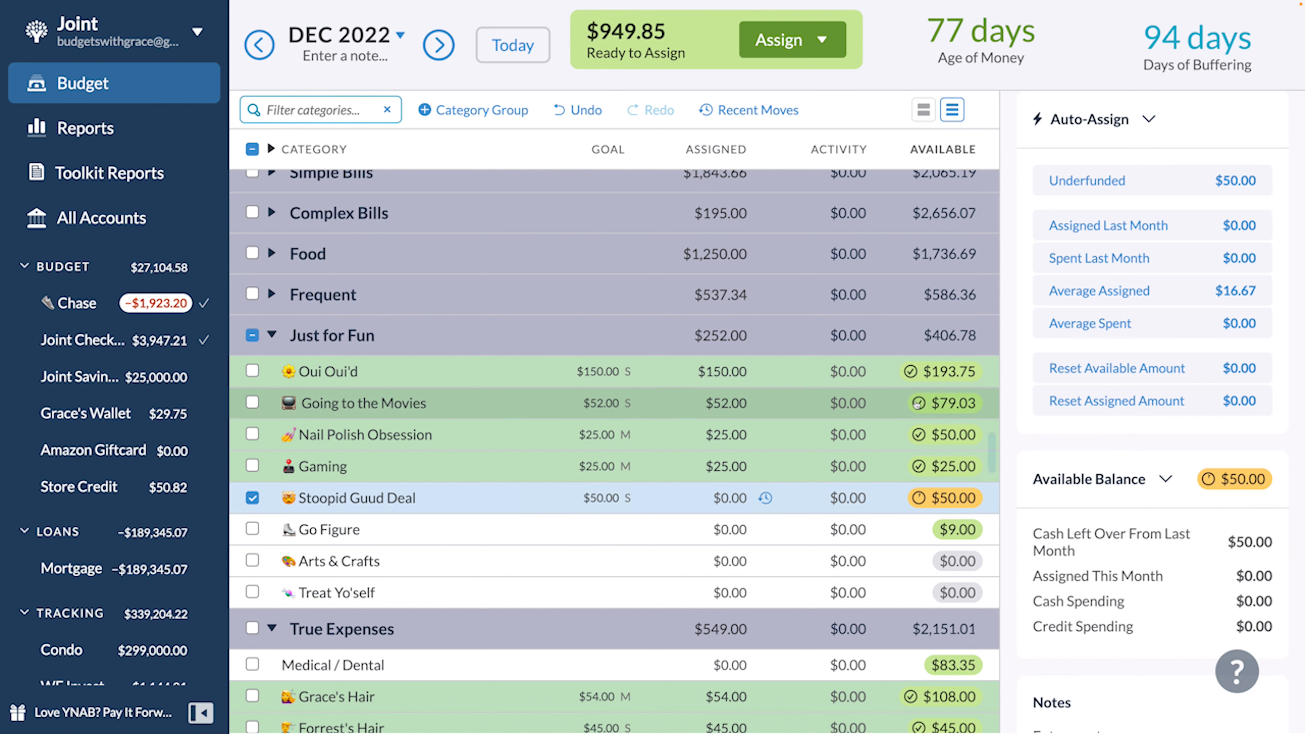
click(796, 408)
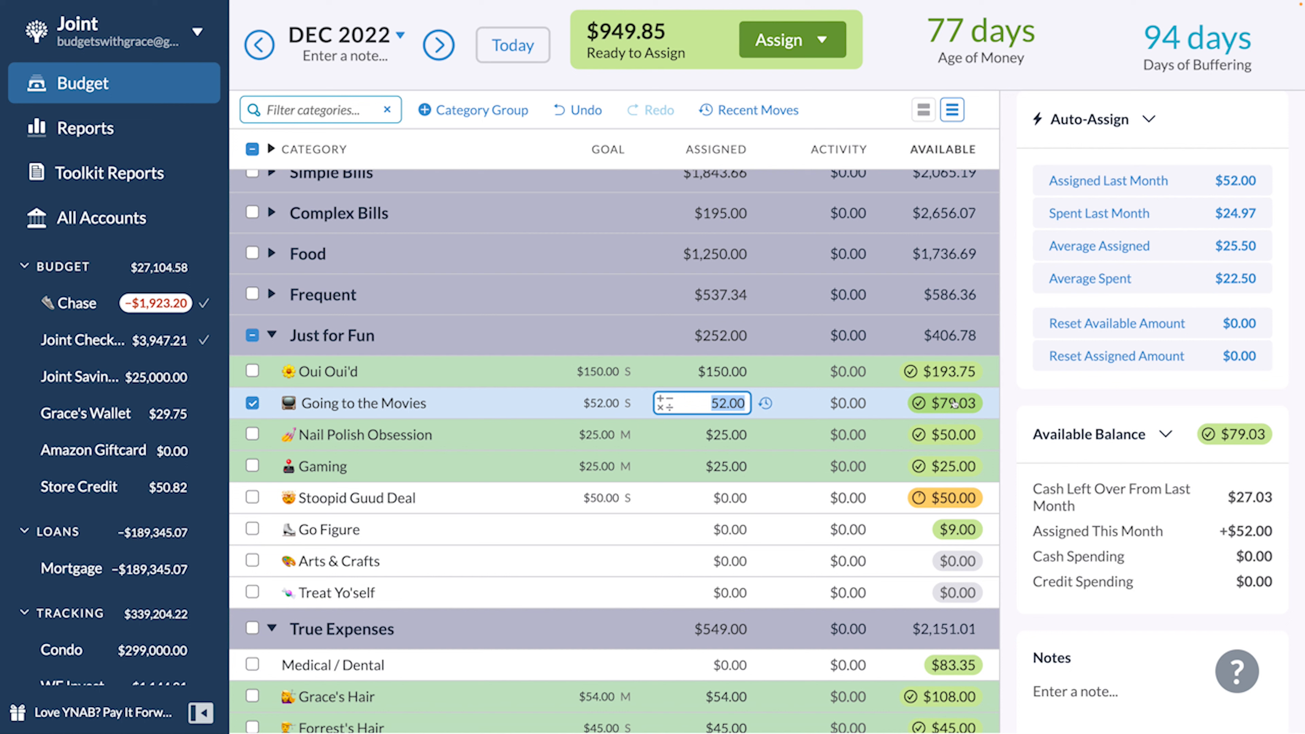
text(0)
key(Return)
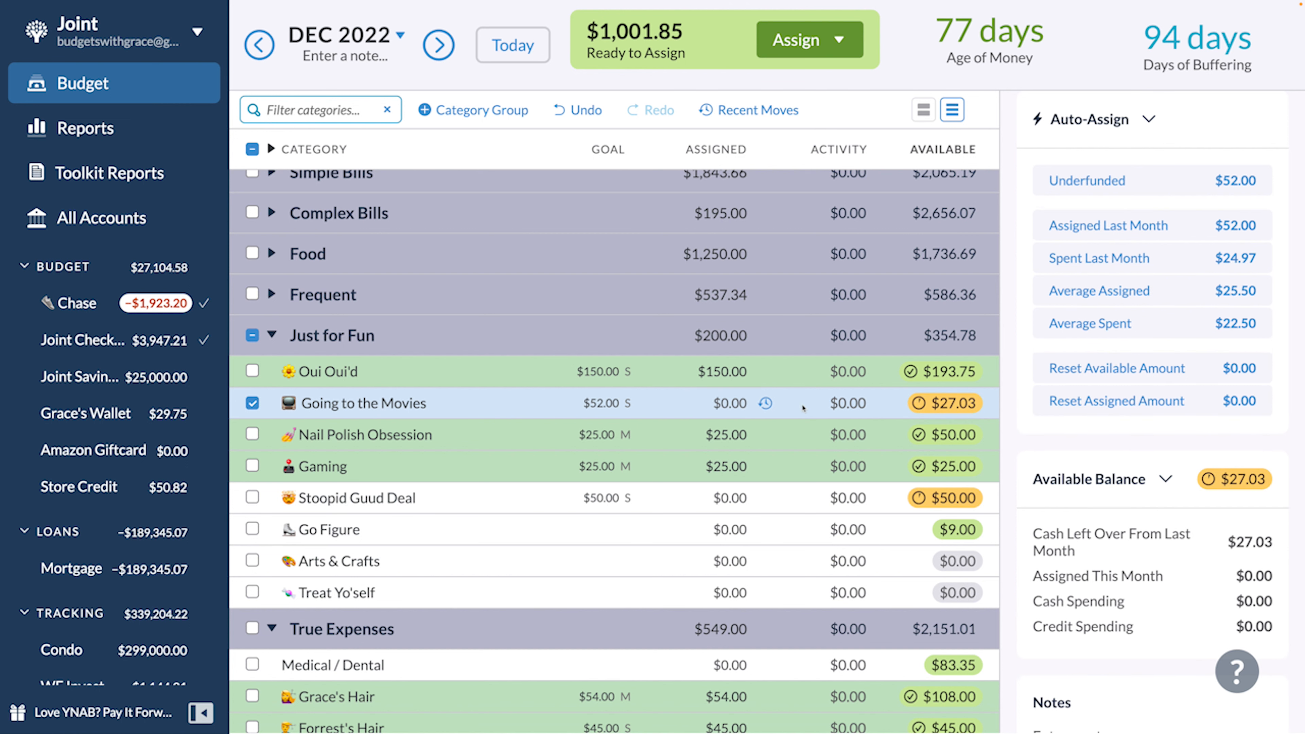
Step: Assign the result of 52-27.03 to Going to the Movies for December
click(734, 404)
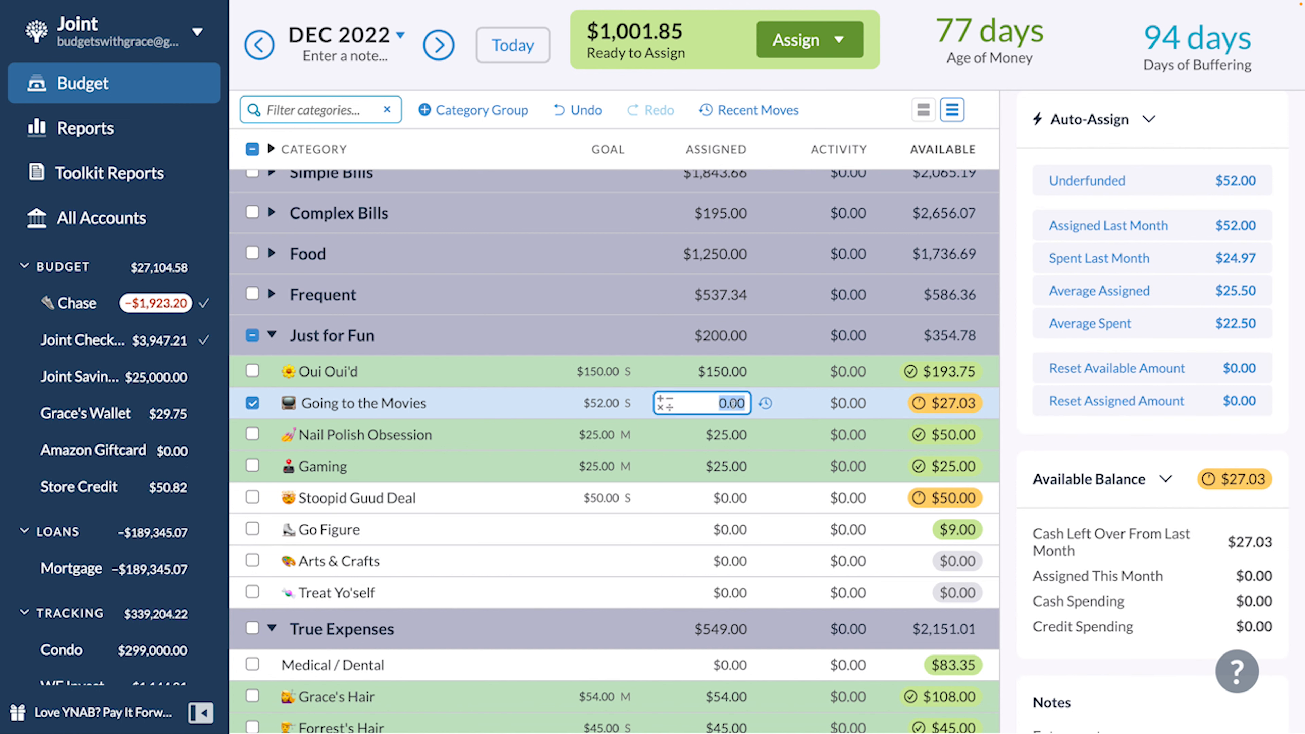
text(52-27.03)
key(Return)
key(shift+Tab)
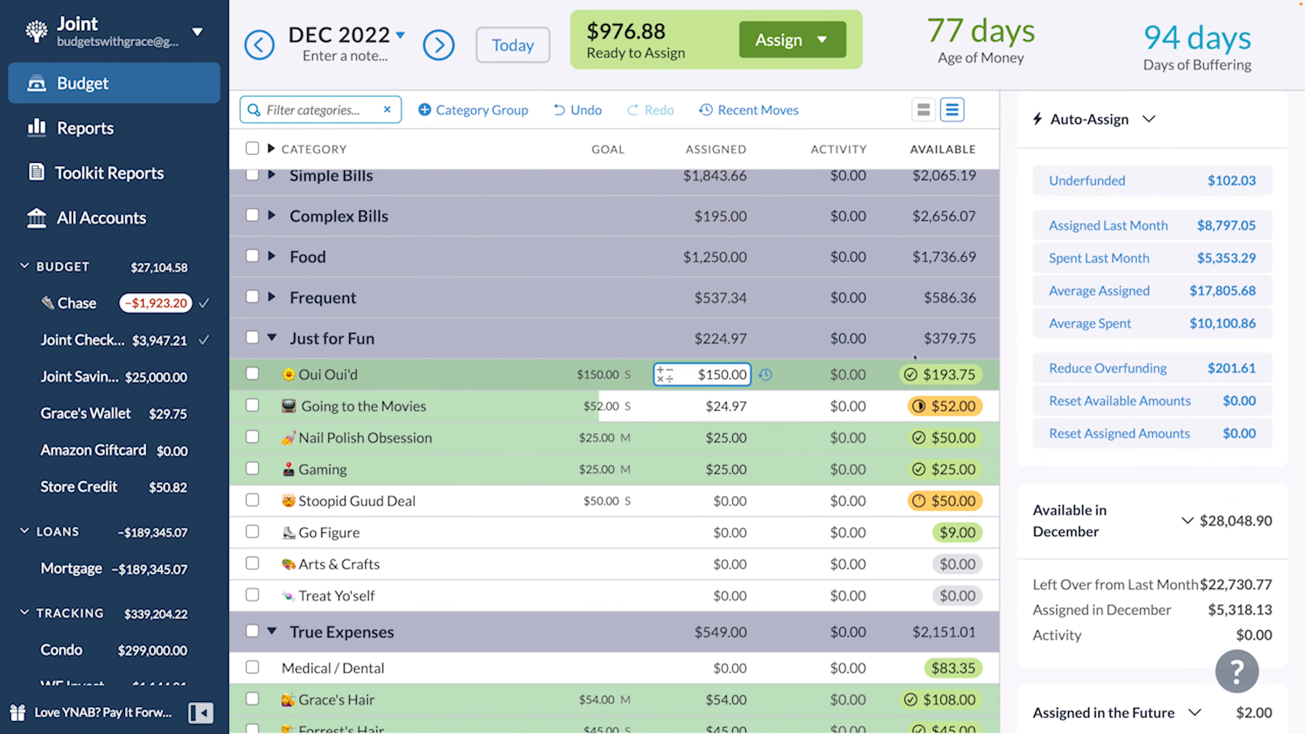
Step: Collapse the Just for Fun and True Expenses groups after reviewing their December assignments
scroll(736, 468, up, 1)
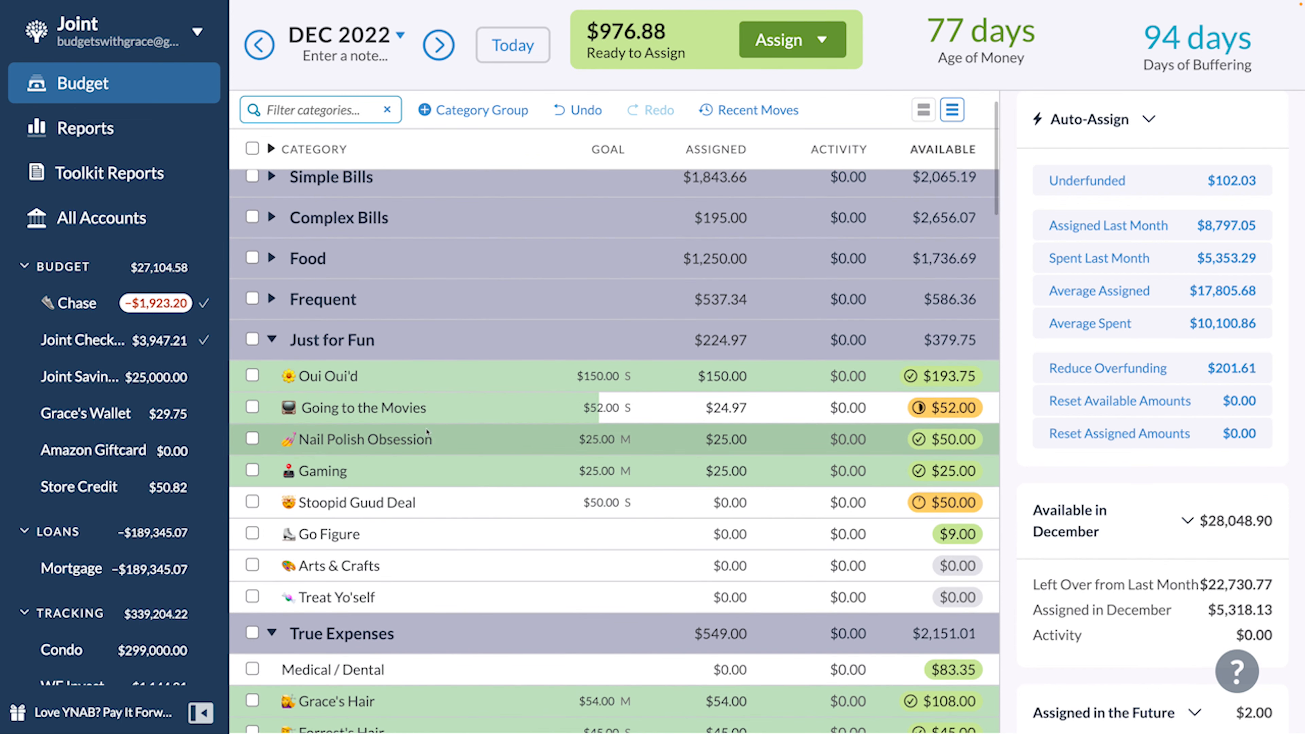
scroll(668, 493, down, 1)
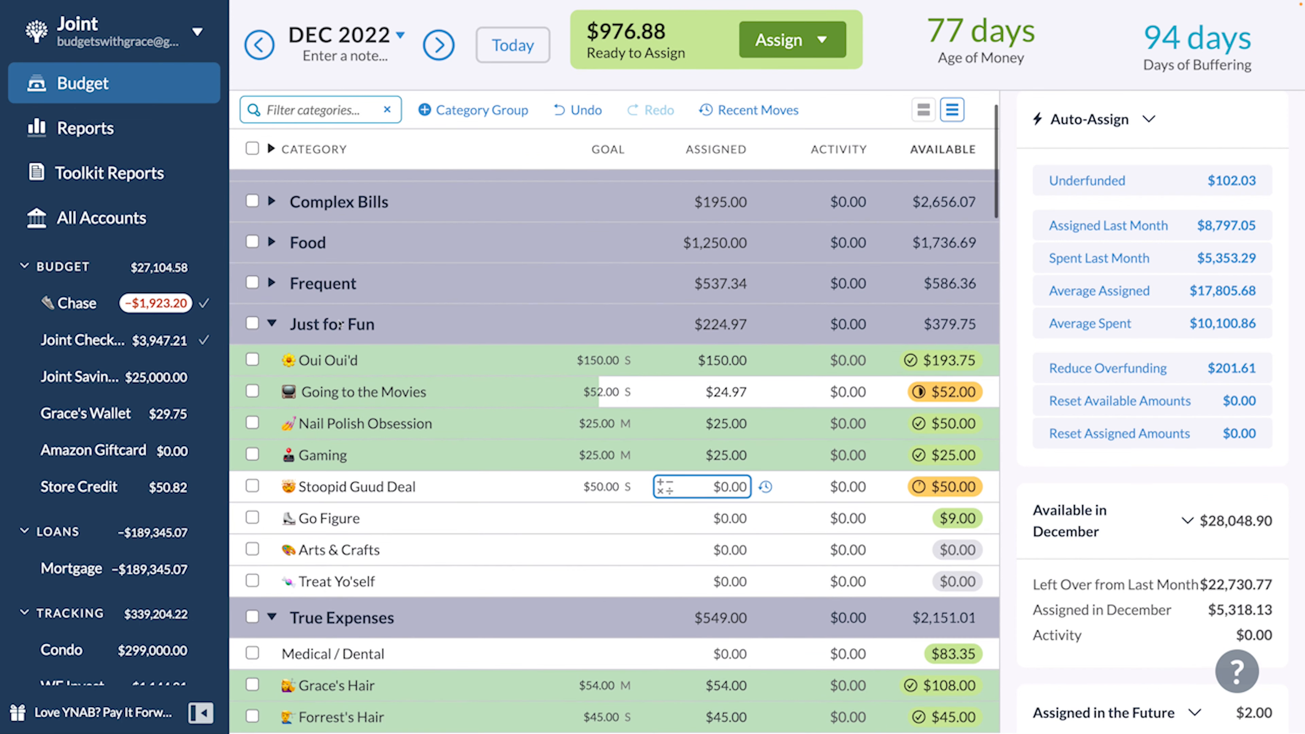
click(272, 324)
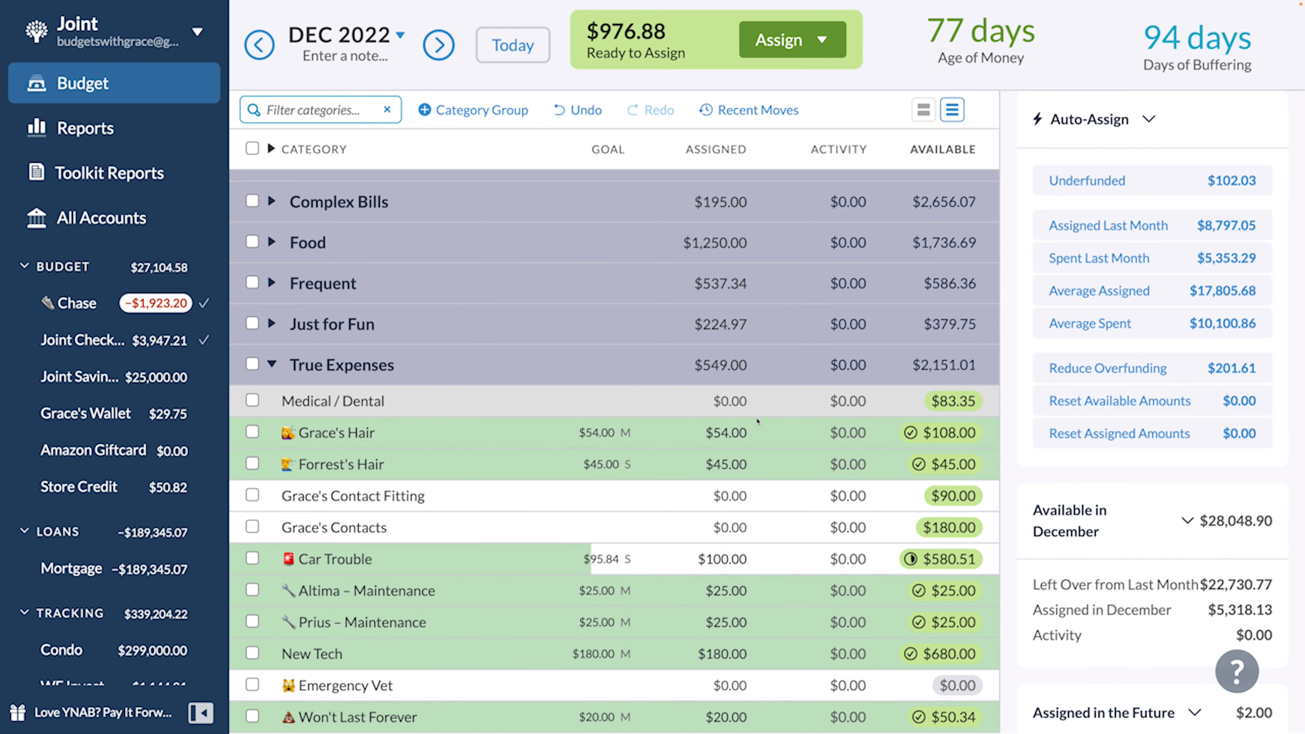
scroll(761, 421, down, 1)
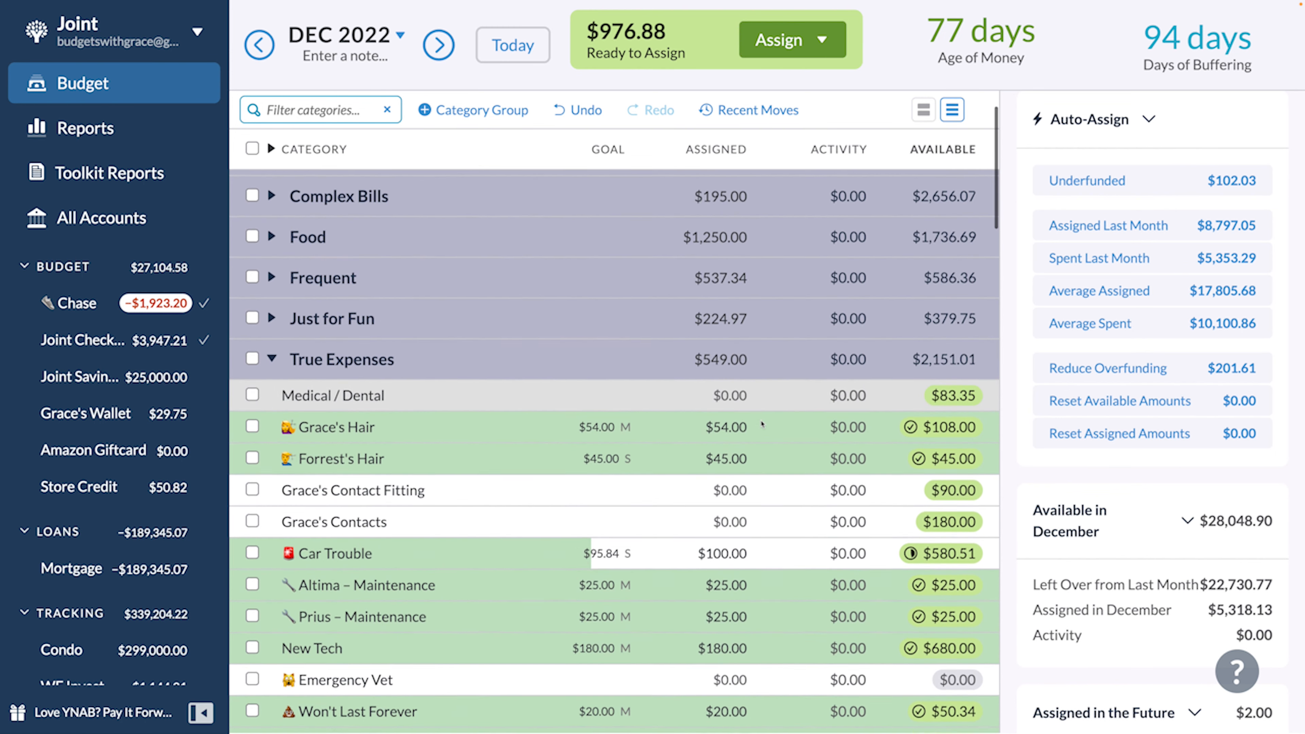
scroll(762, 425, down, 2)
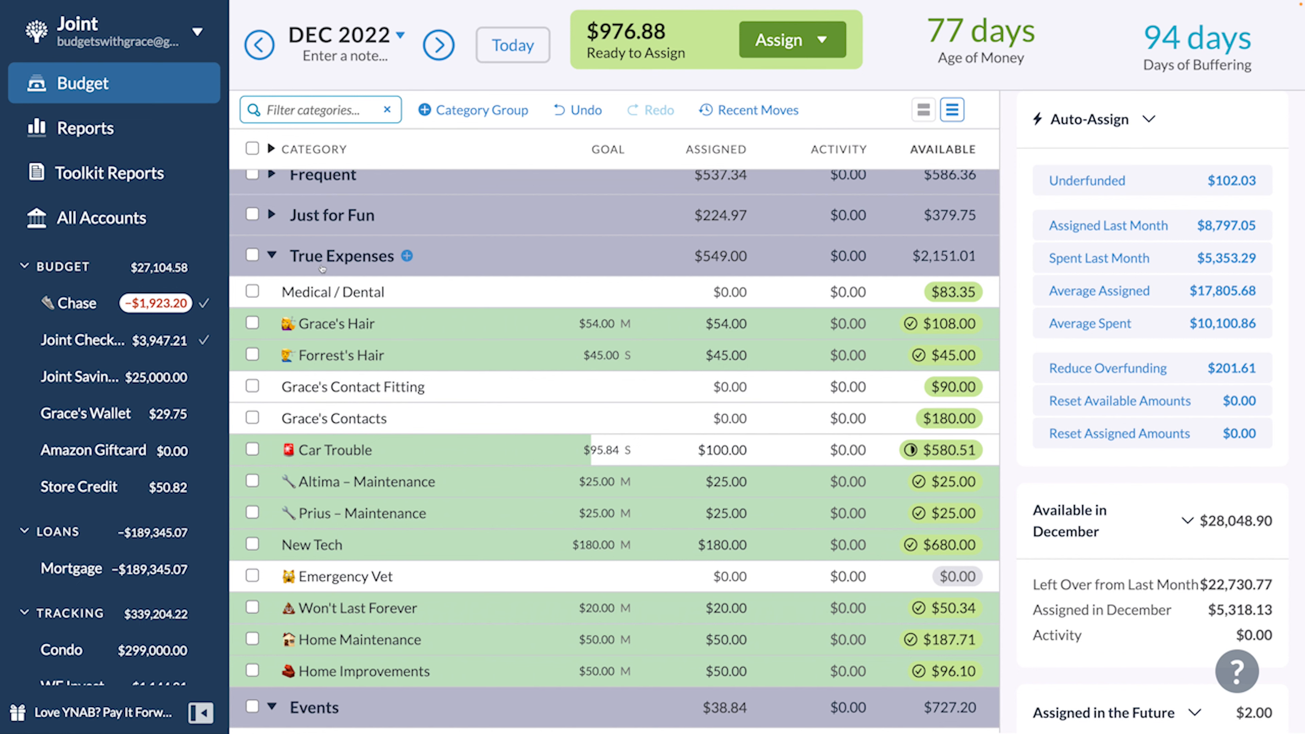
click(272, 255)
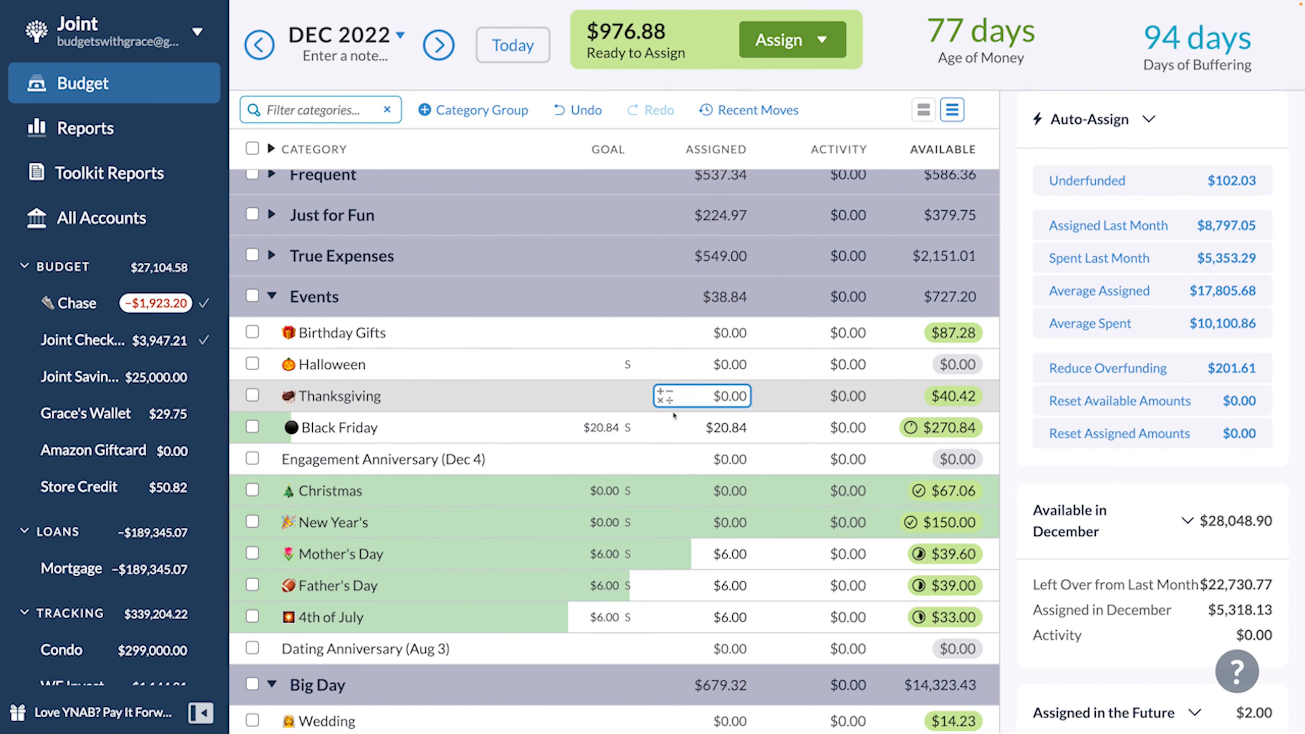
Step: Clear the December amount assigned to Black Friday and collapse the Events group
click(730, 427)
key(BackSpace)
key(Return)
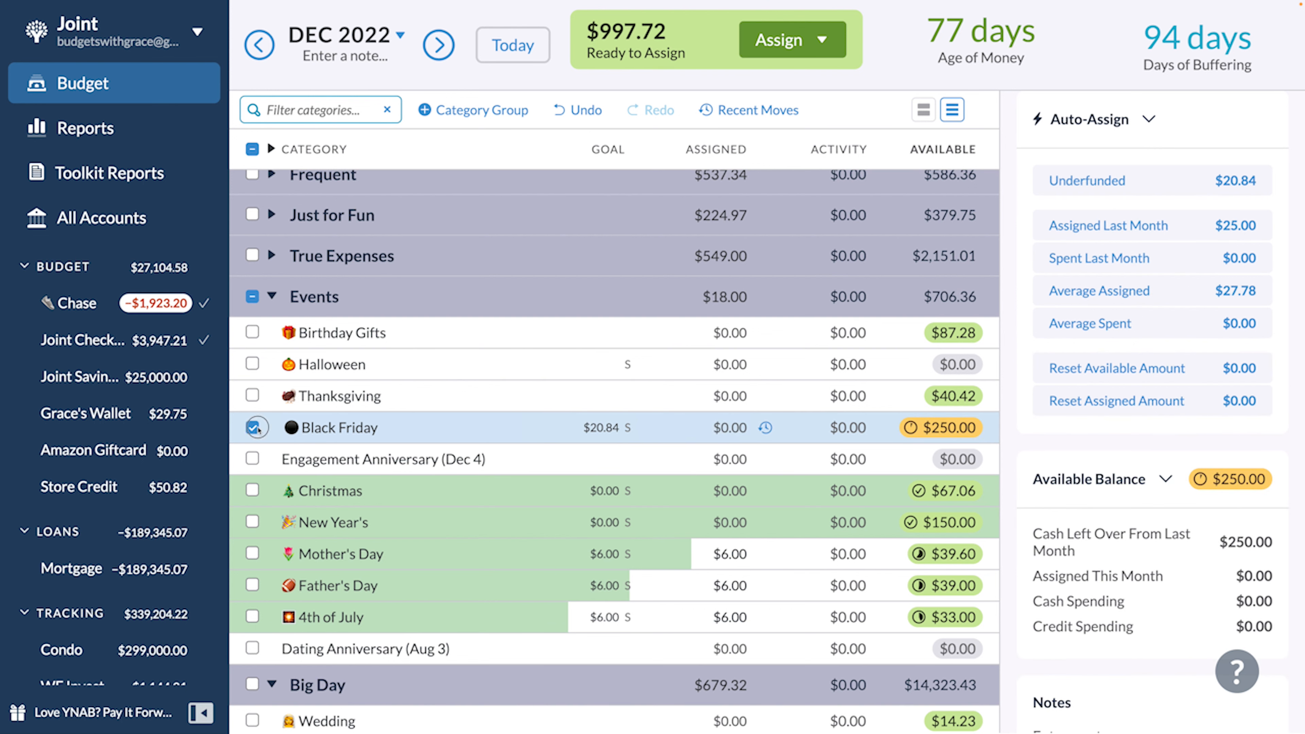
click(257, 426)
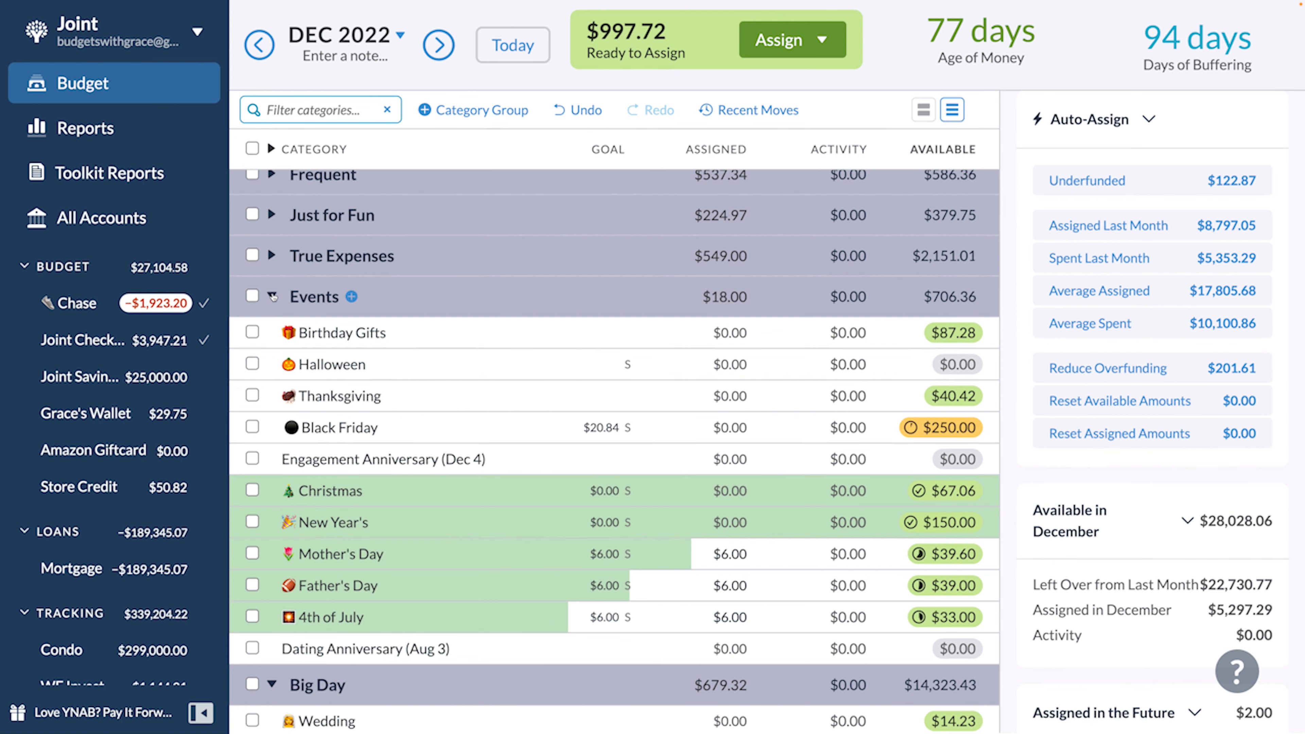
click(347, 297)
Step: Clear the December amounts assigned to Bridal Look and Meal Catering in the Big Day group
scroll(444, 470, down, 1)
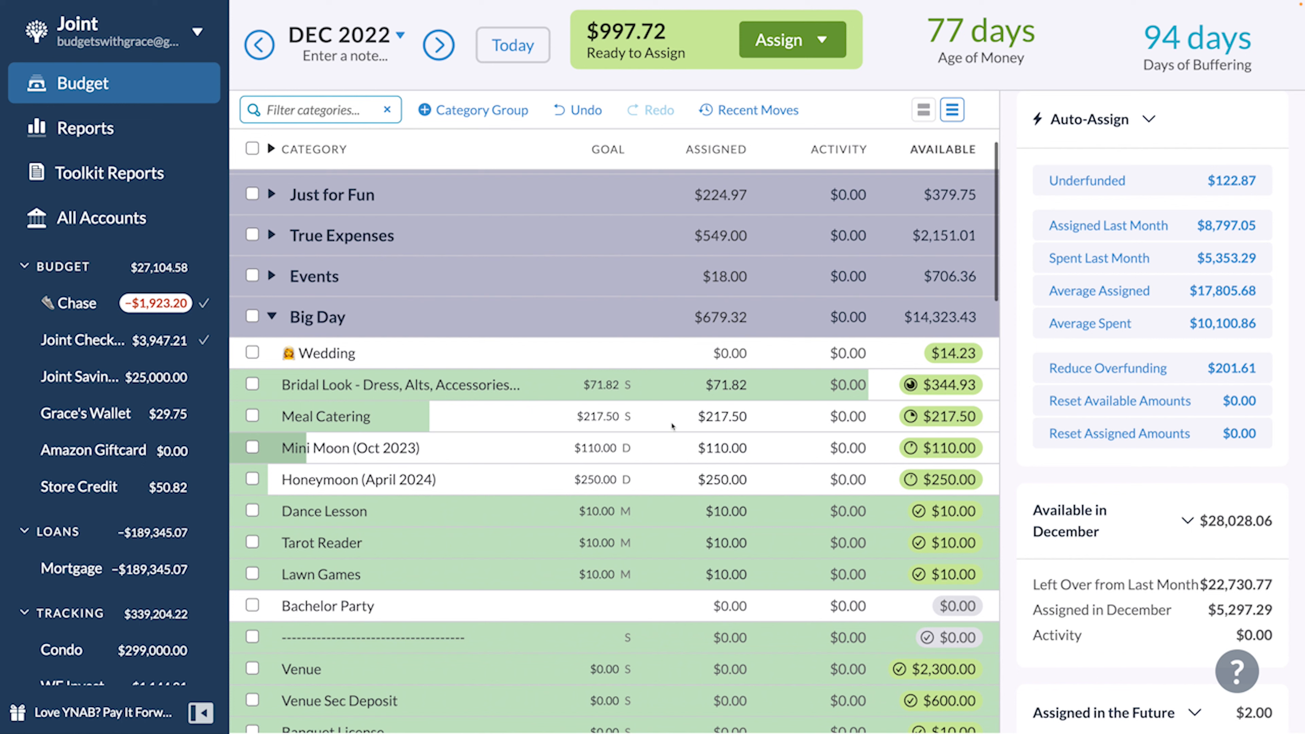
click(737, 384)
key(BackSpace)
click(729, 419)
key(BackSpace)
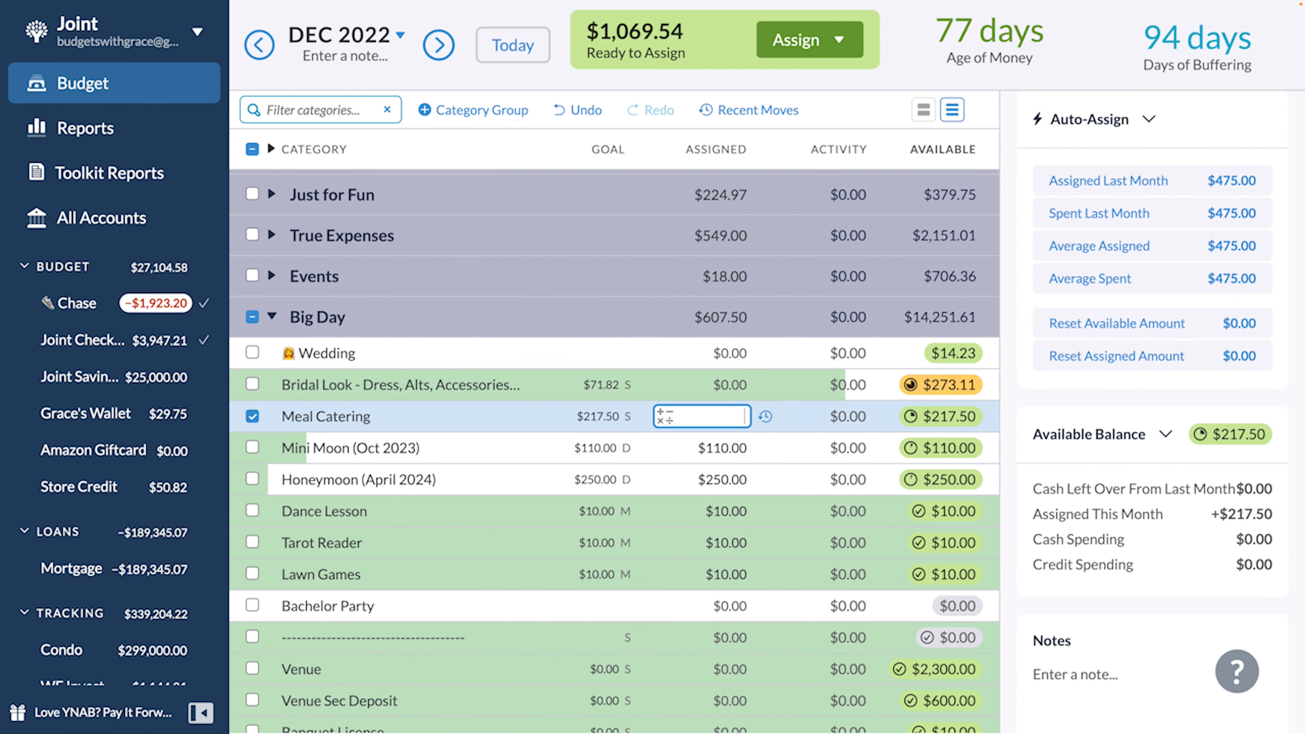
key(Return)
click(252, 417)
Step: Collapse the Big Day group and return to the November 2022 budget
scroll(463, 374, down, 15)
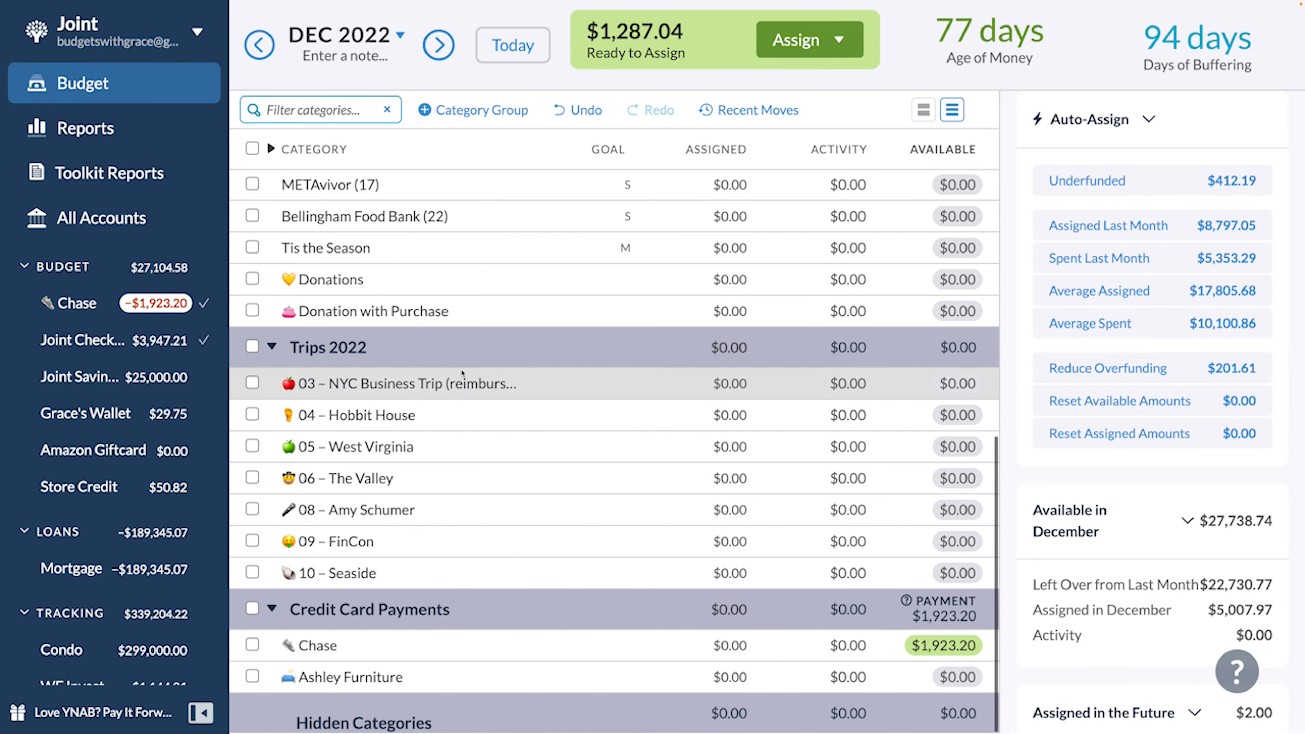
scroll(463, 374, up, 10)
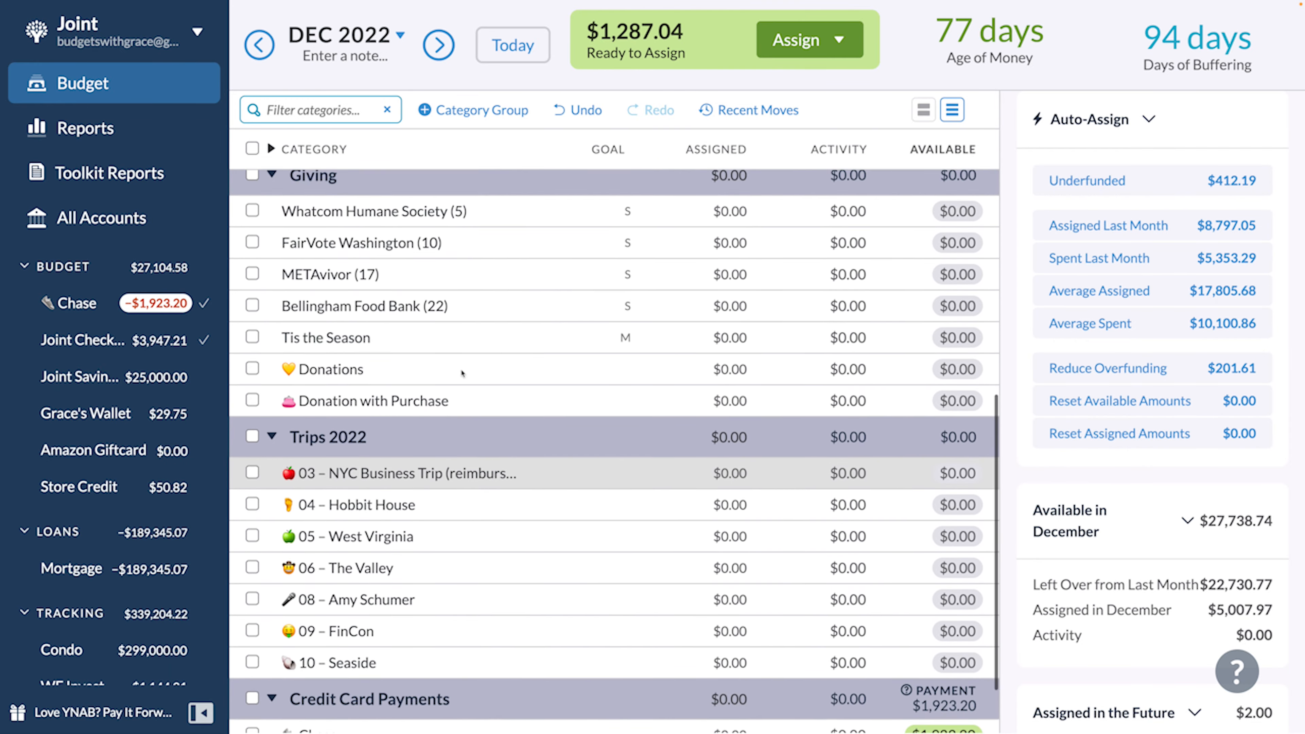
scroll(462, 374, up, 3)
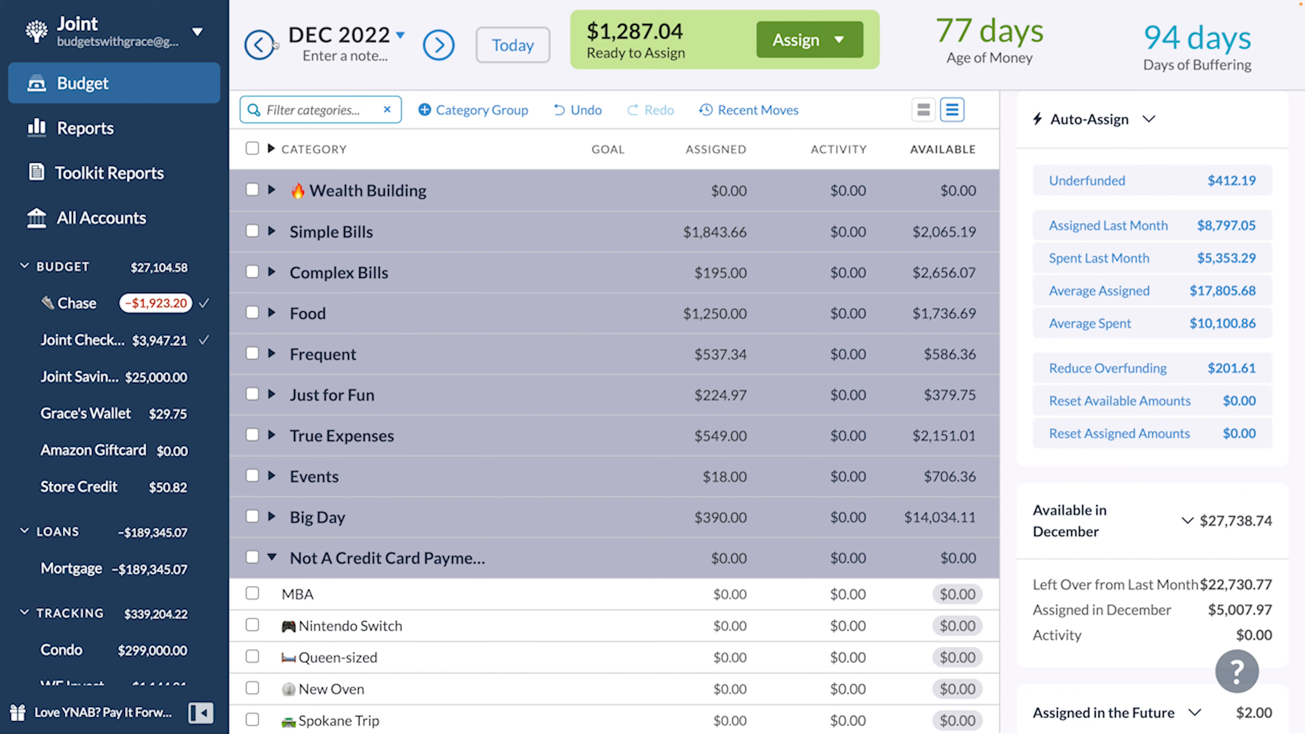
click(259, 45)
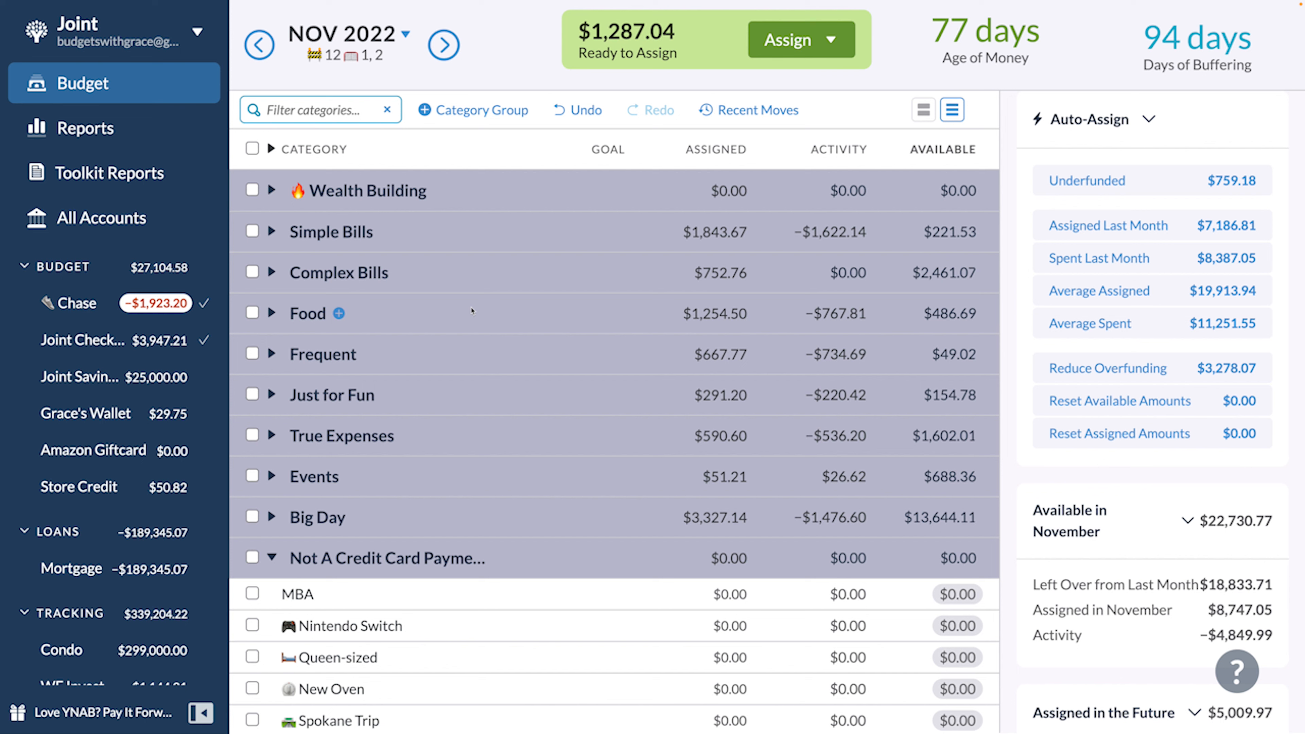
Step: Collapse the group between Big Day and Trips / Time Off 2023, and expand the Big Day group
click(271, 558)
scroll(312, 611, down, 1)
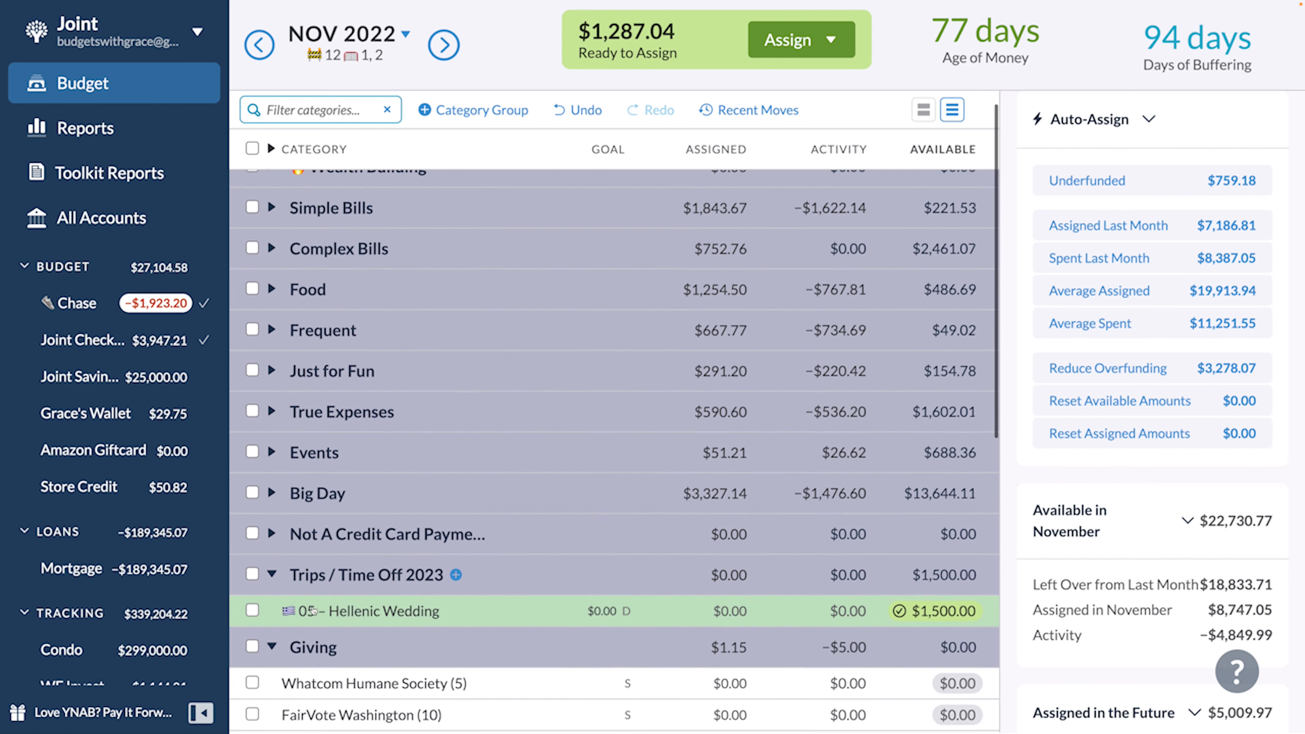
click(271, 492)
scroll(673, 417, down, 5)
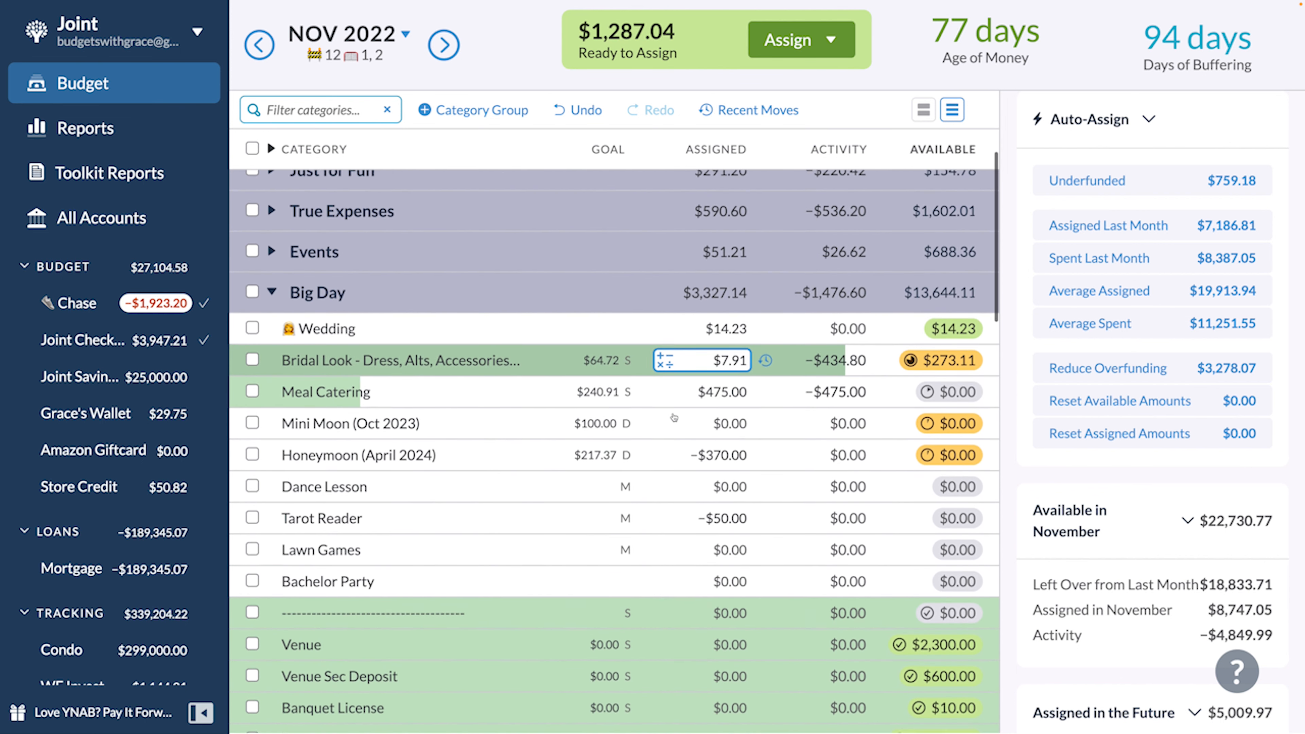
Step: Review the November money moves history of the Wedding category and close it
click(740, 329)
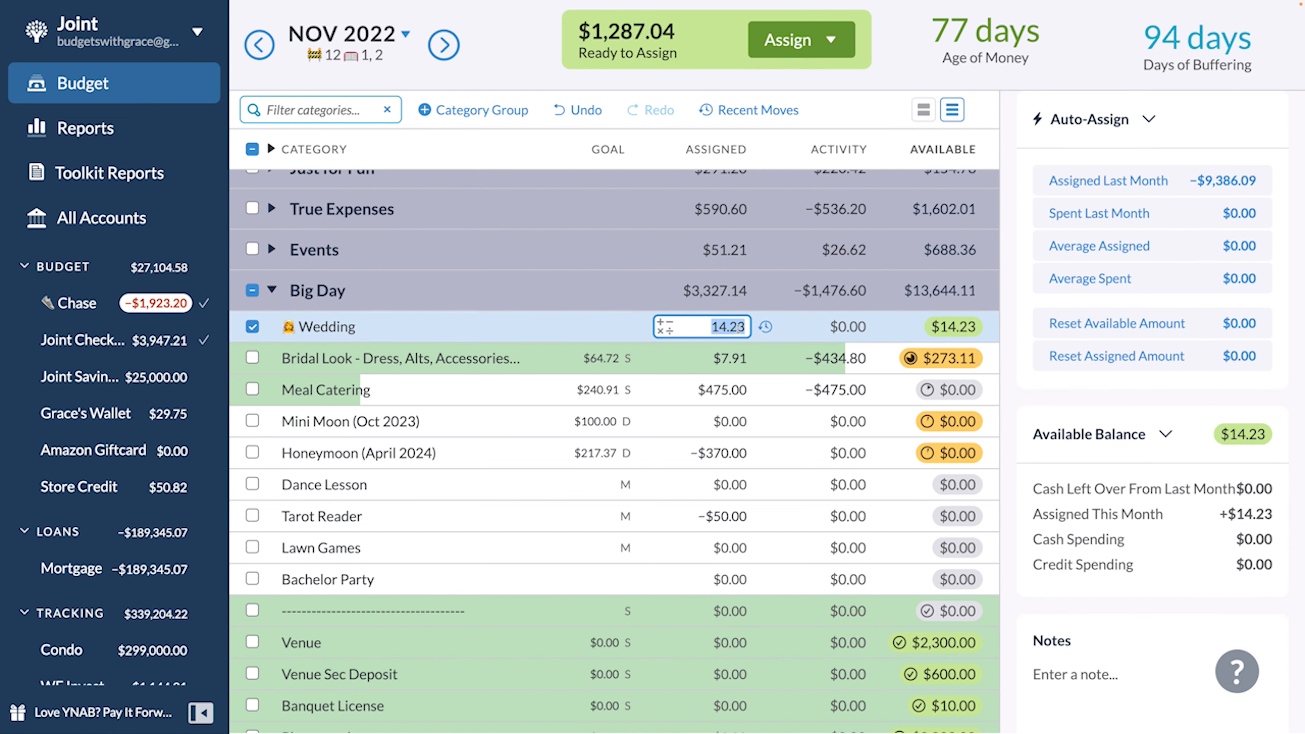
click(766, 327)
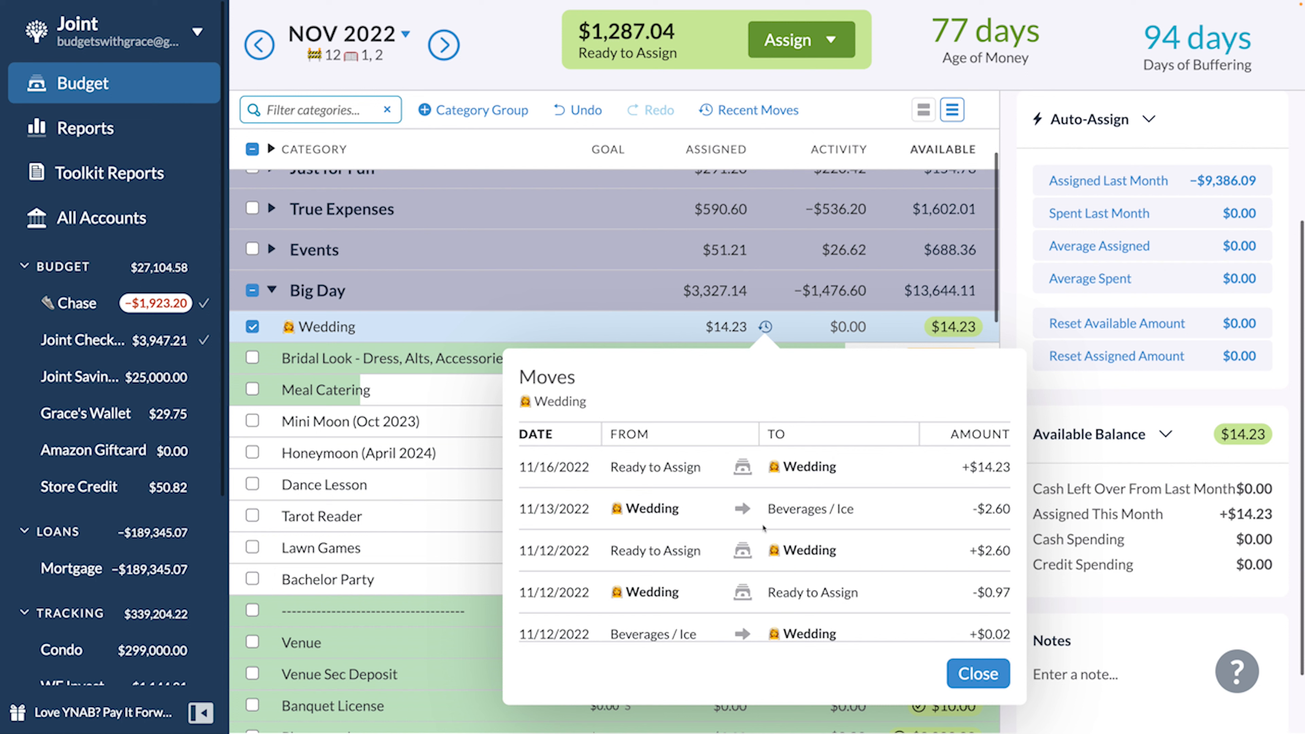
scroll(796, 523, down, 1)
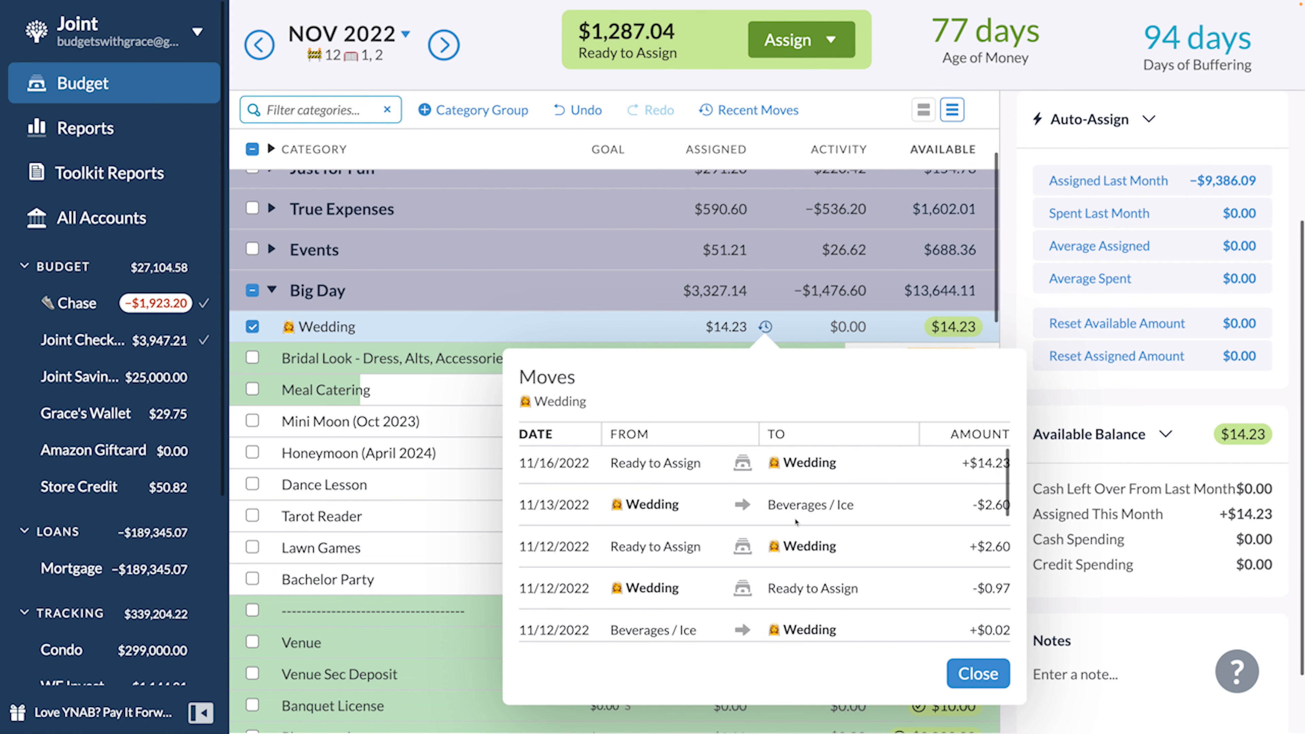
scroll(797, 523, down, 2)
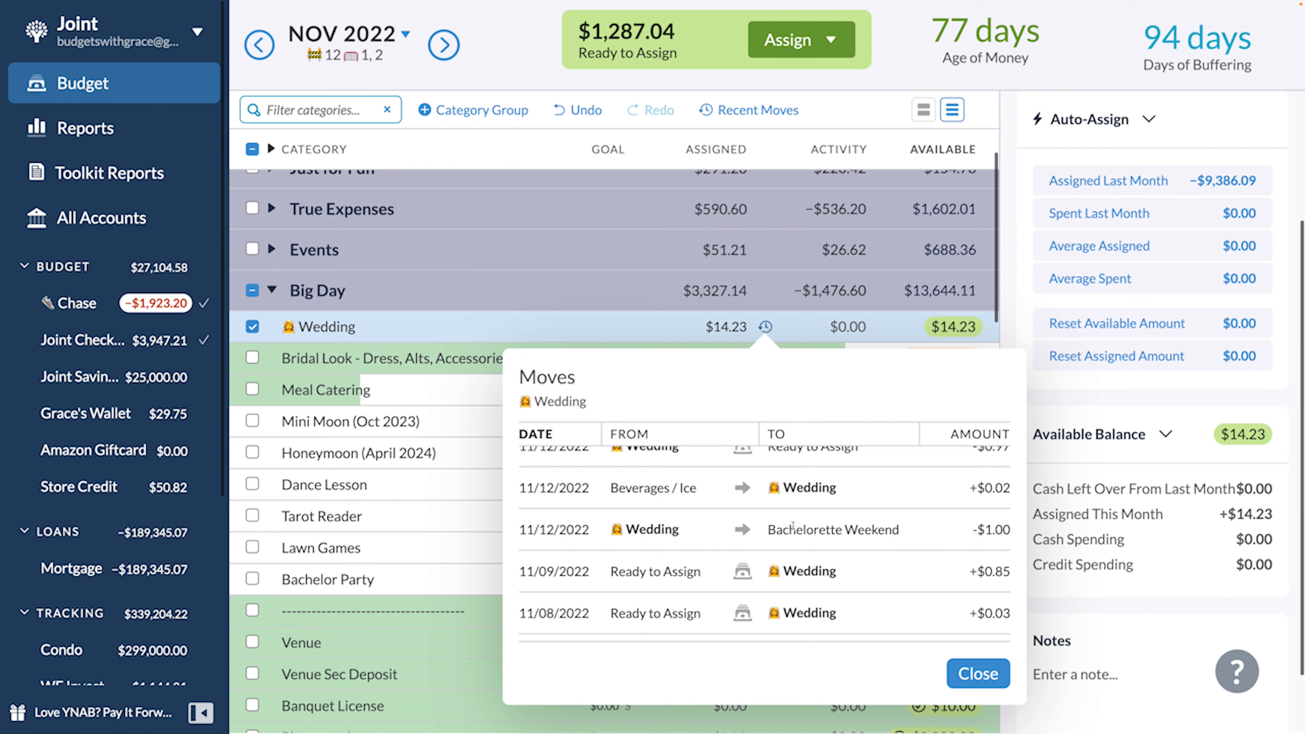
click(978, 672)
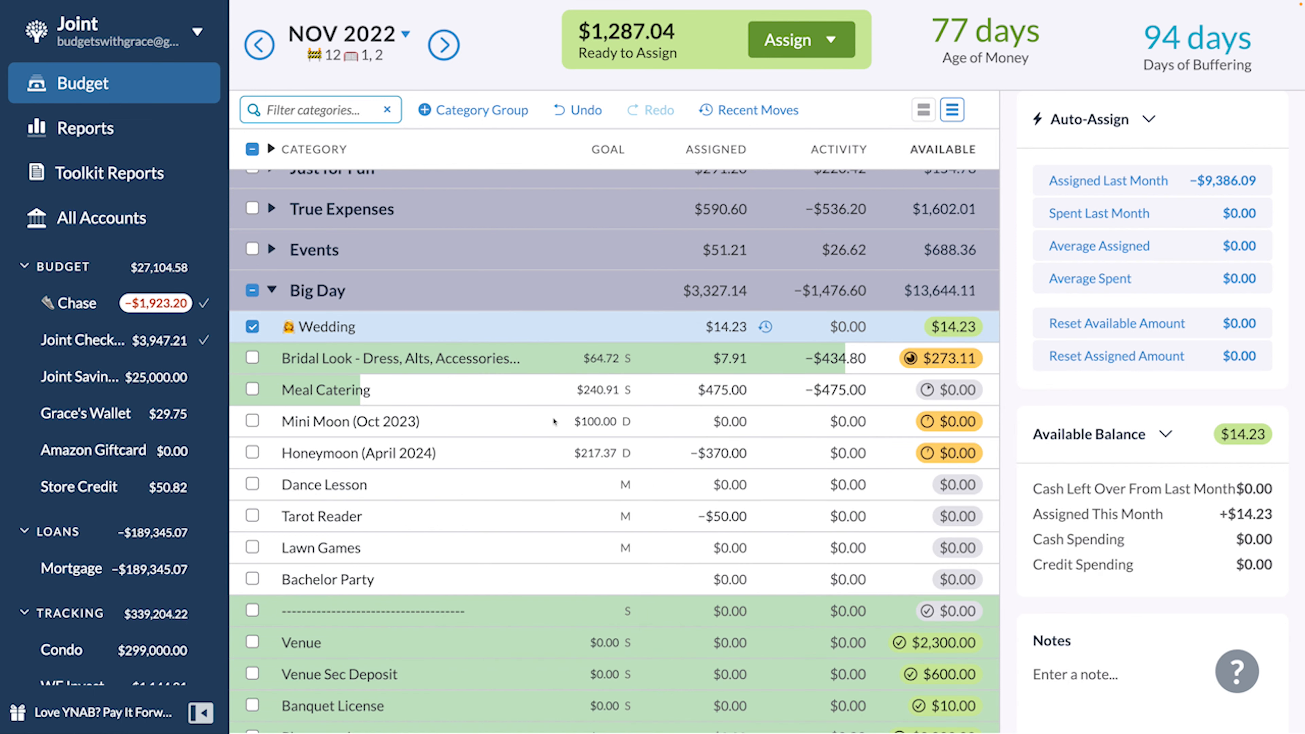
Step: Review the November funding of the wedding expense categories in the Big Day group and deselect the Wedding category
scroll(554, 422, down, 2)
scroll(554, 422, down, 7)
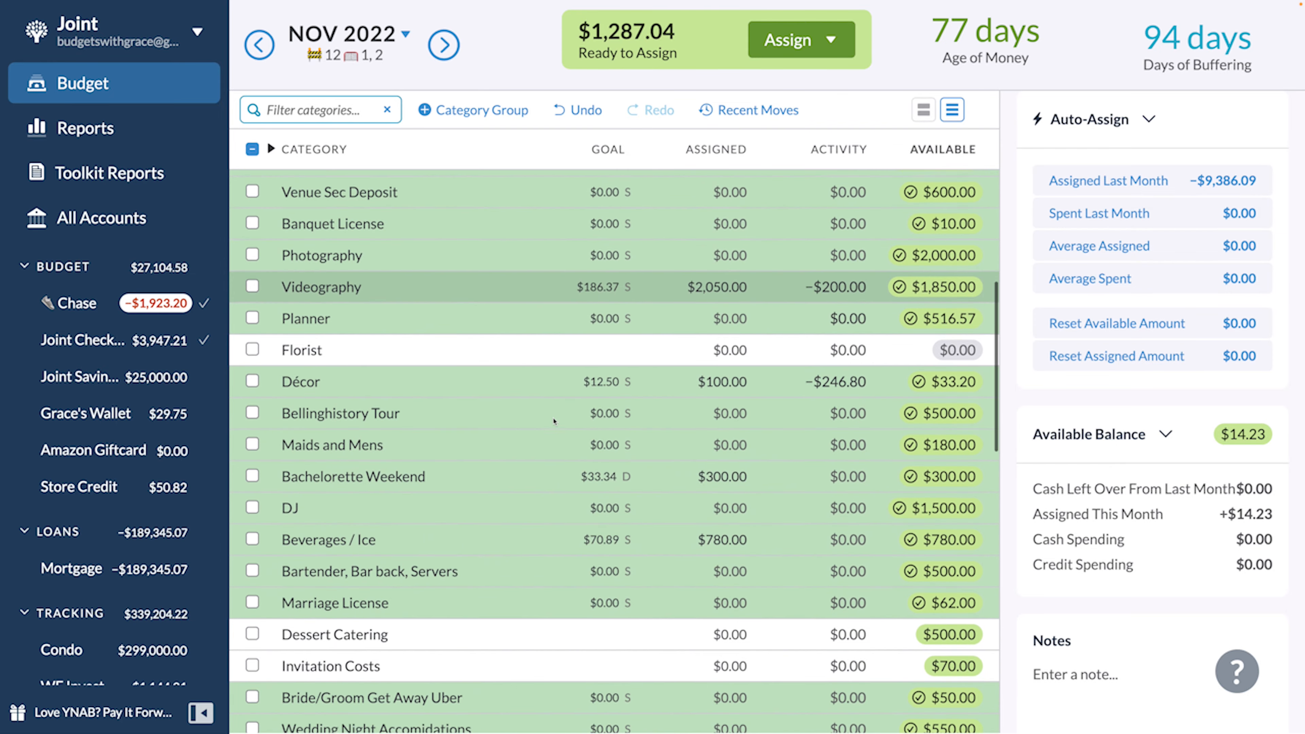
scroll(554, 421, down, 2)
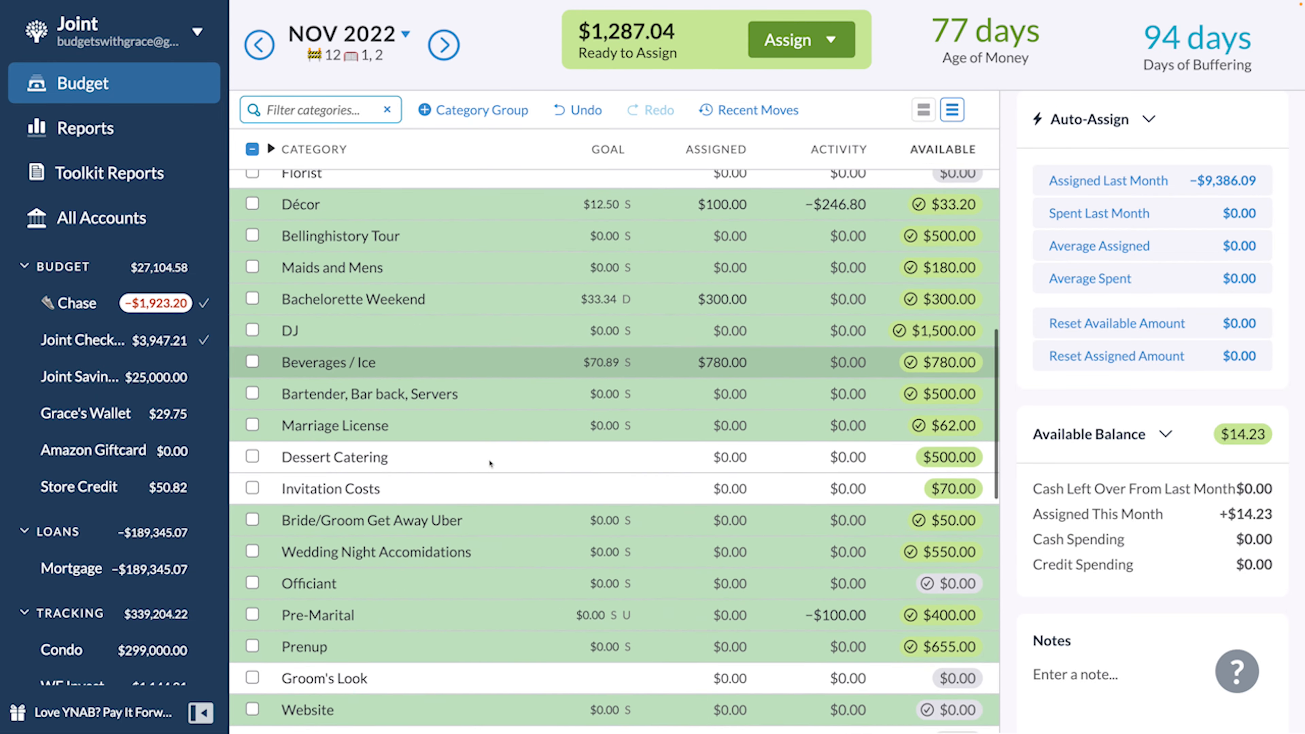
scroll(491, 463, up, 4)
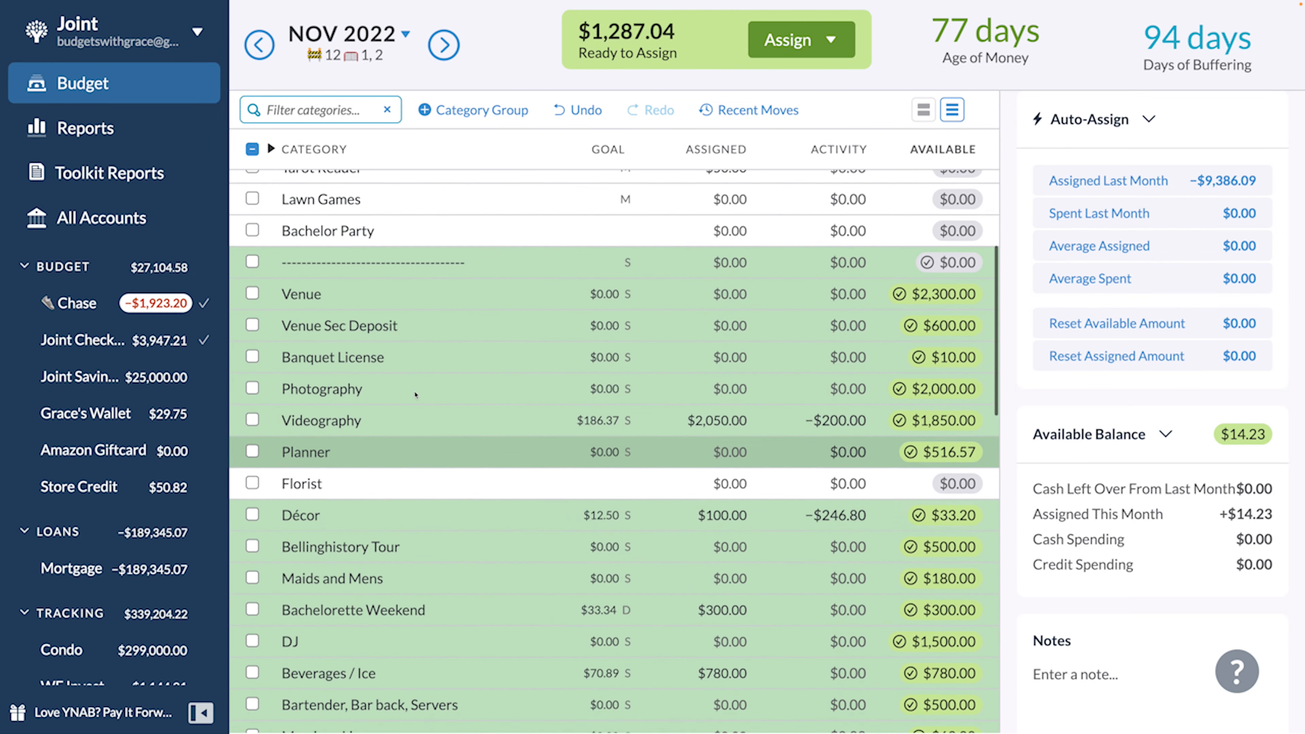
scroll(351, 267, up, 6)
key(Escape)
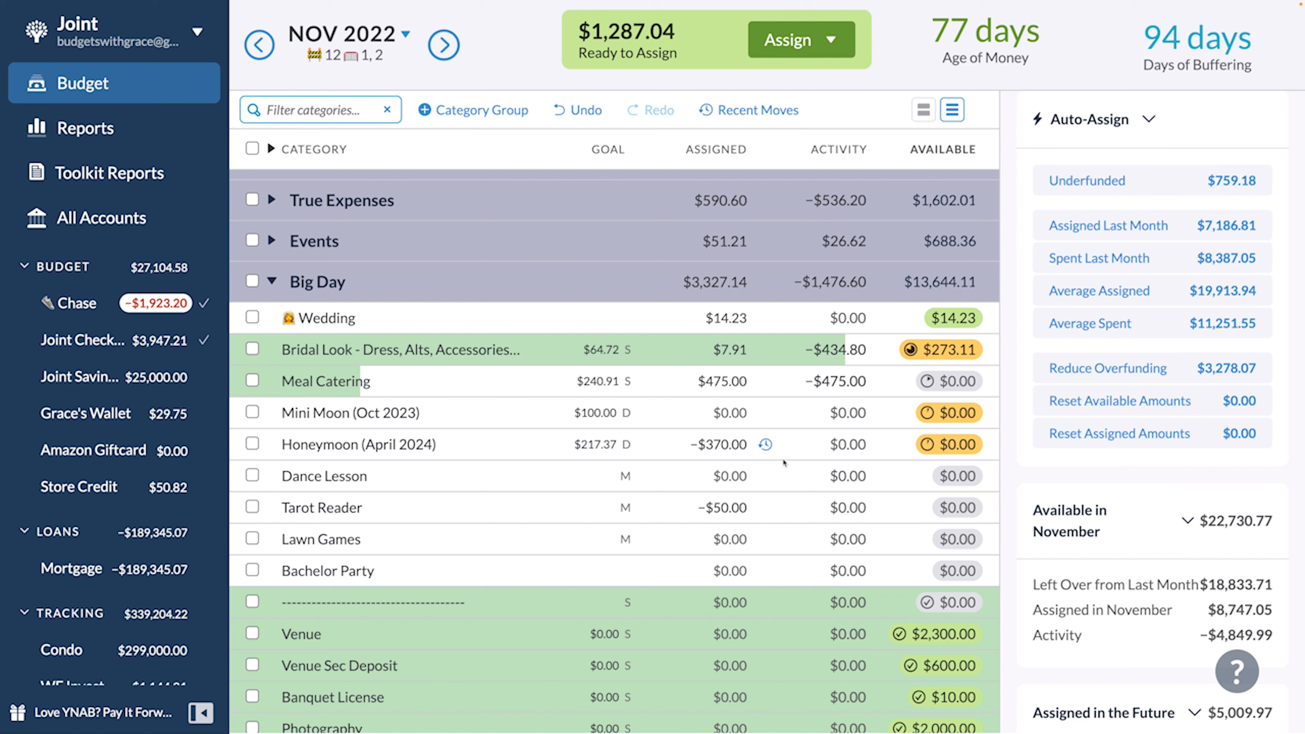
Step: Copy the To Go amount, 574.49, from the November spending target of Bridal Look
click(740, 381)
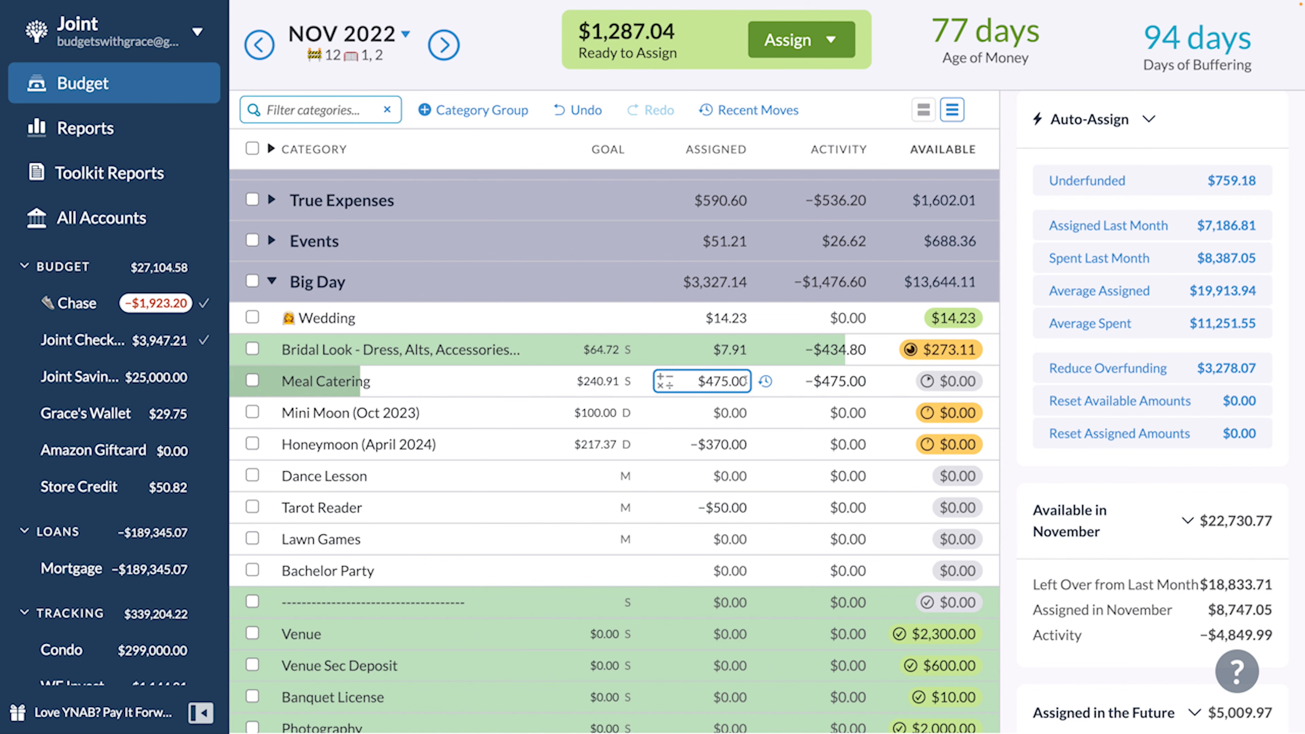
scroll(742, 381, down, 1)
click(742, 303)
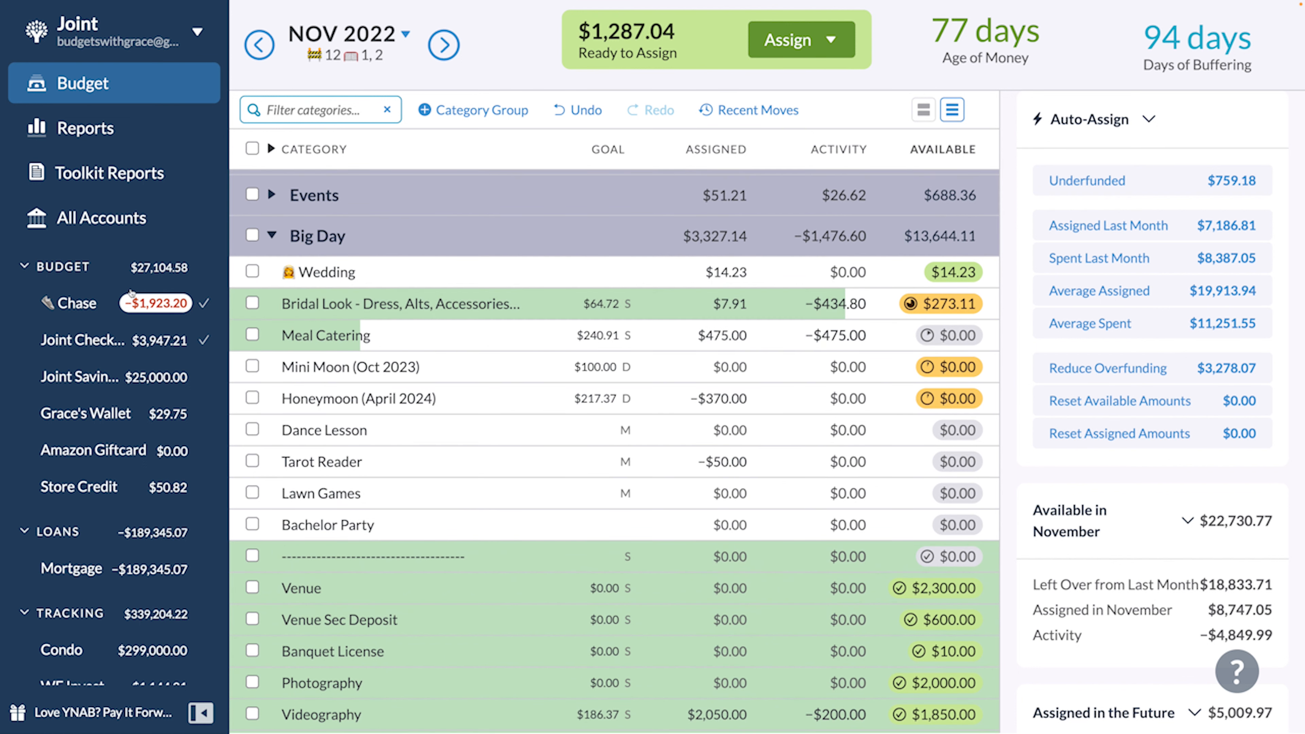
click(754, 304)
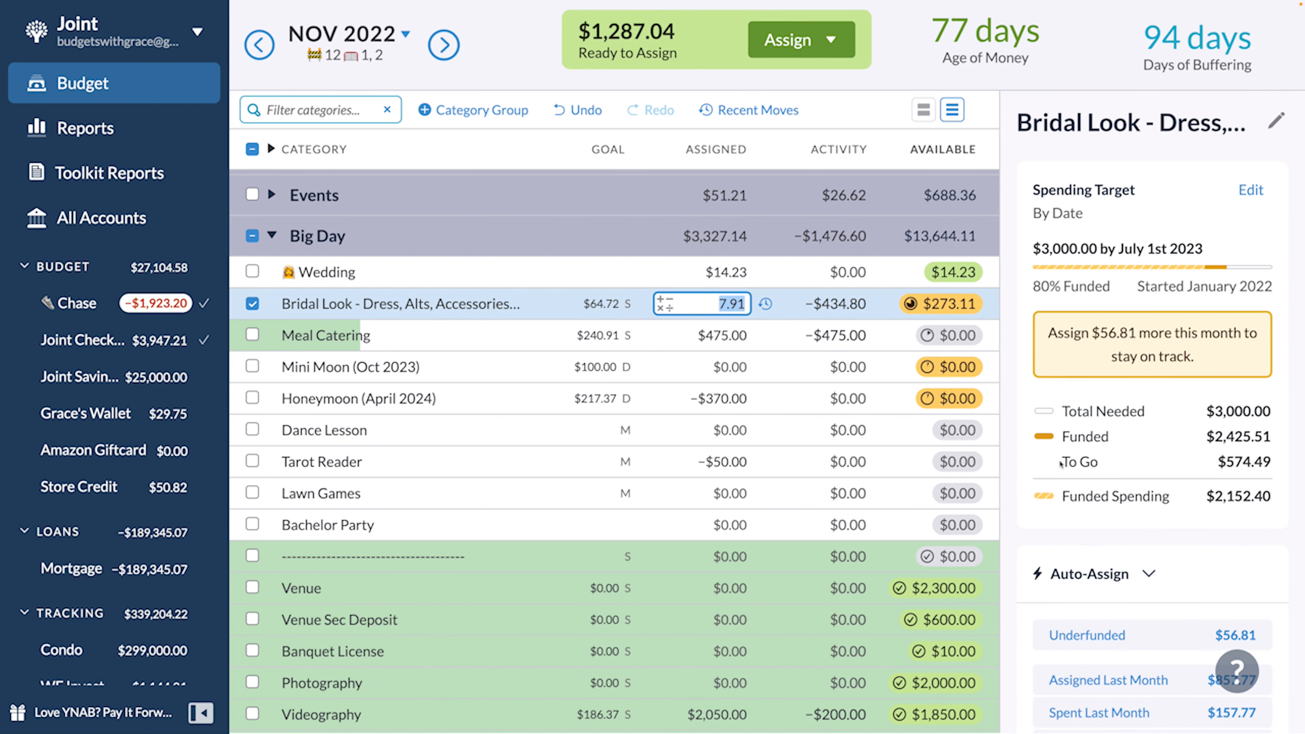
key(Right)
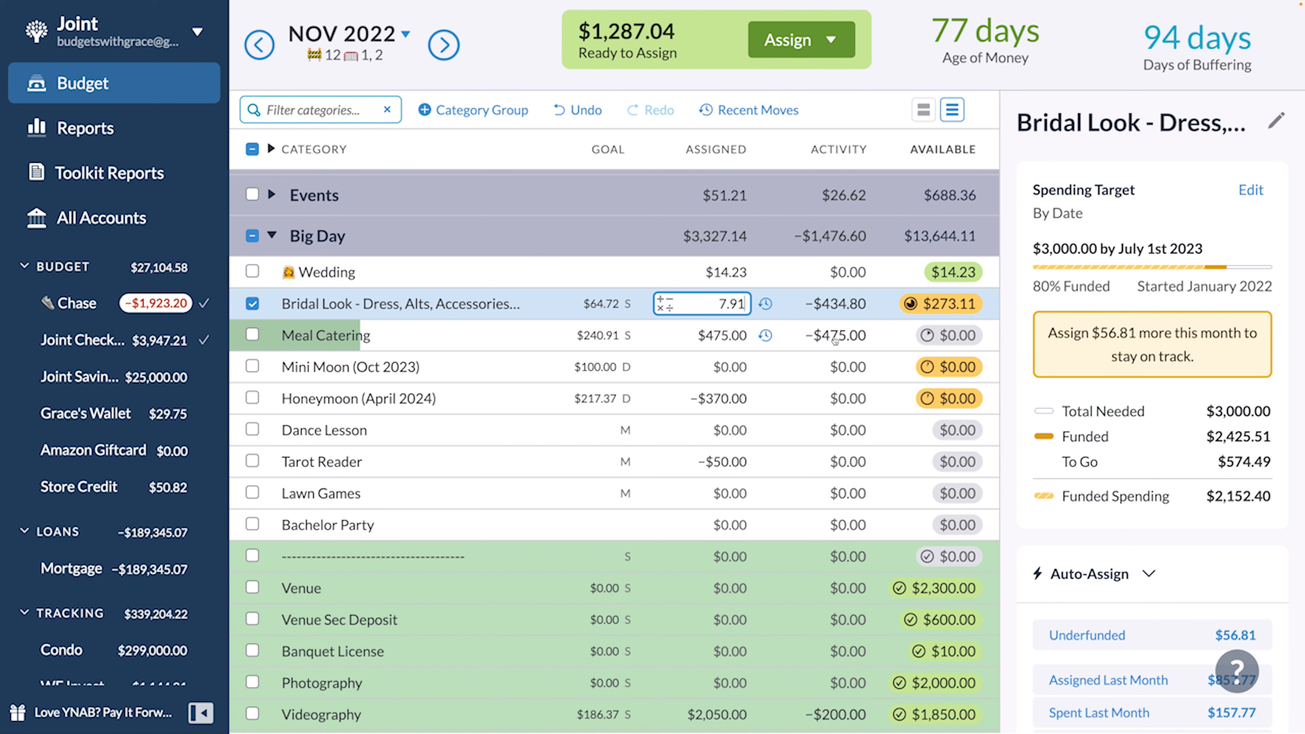
drag(1042, 459, 1098, 464)
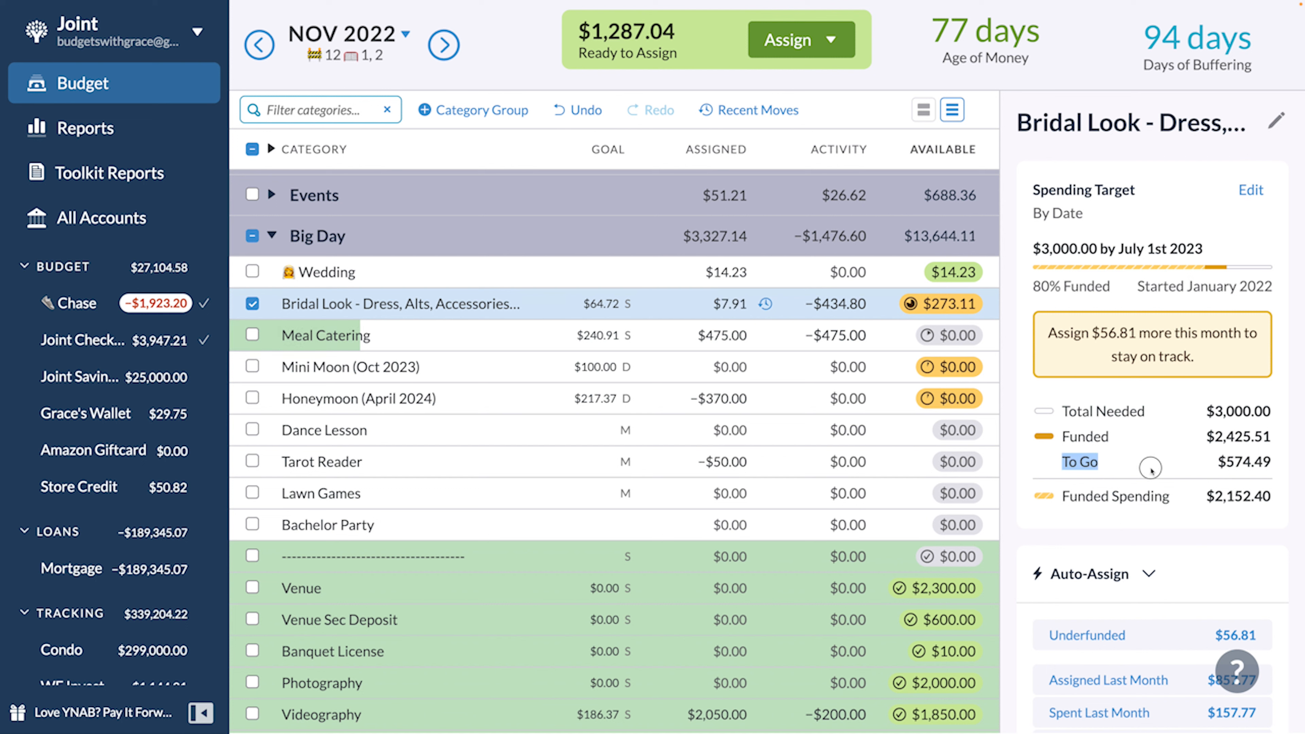
drag(1226, 462, 1297, 465)
key(ctrl+c)
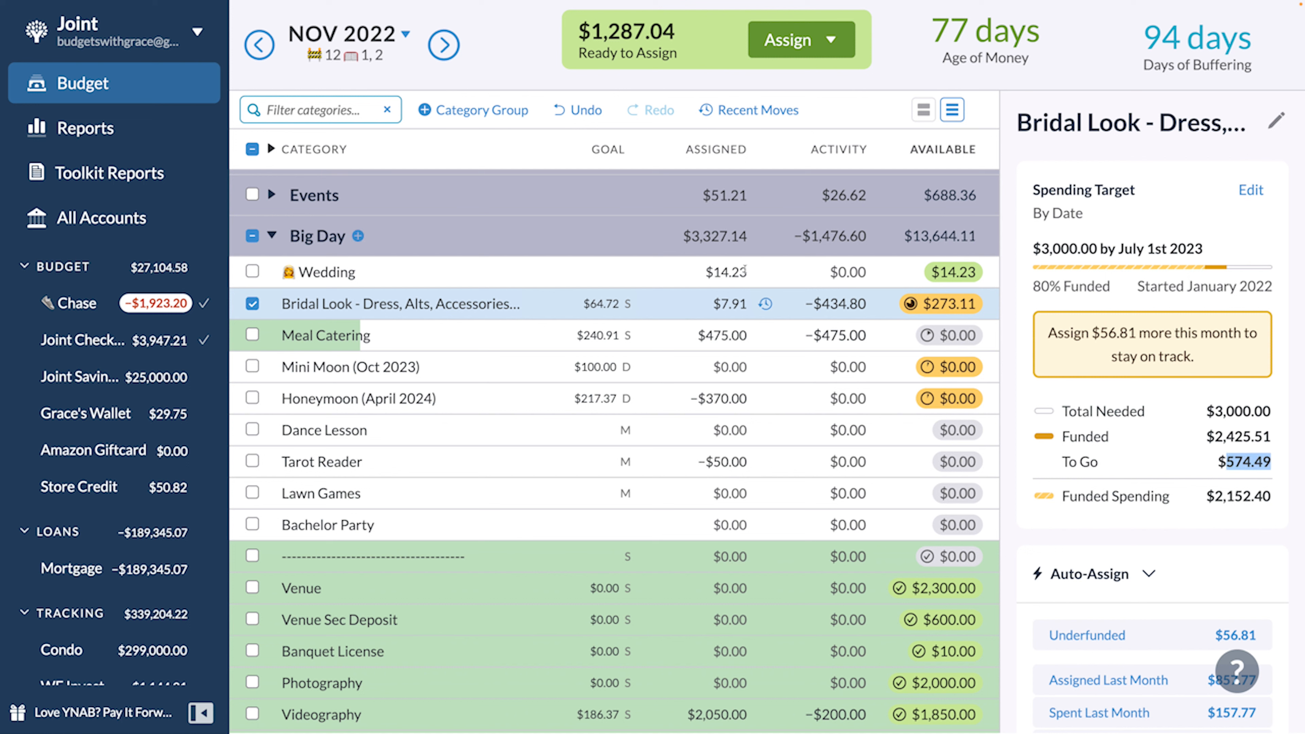
Step: Add the copied 574.49 to the November amount assigned to Bridal Look
click(720, 304)
text(+)
key(ctrl+v)
key(Return)
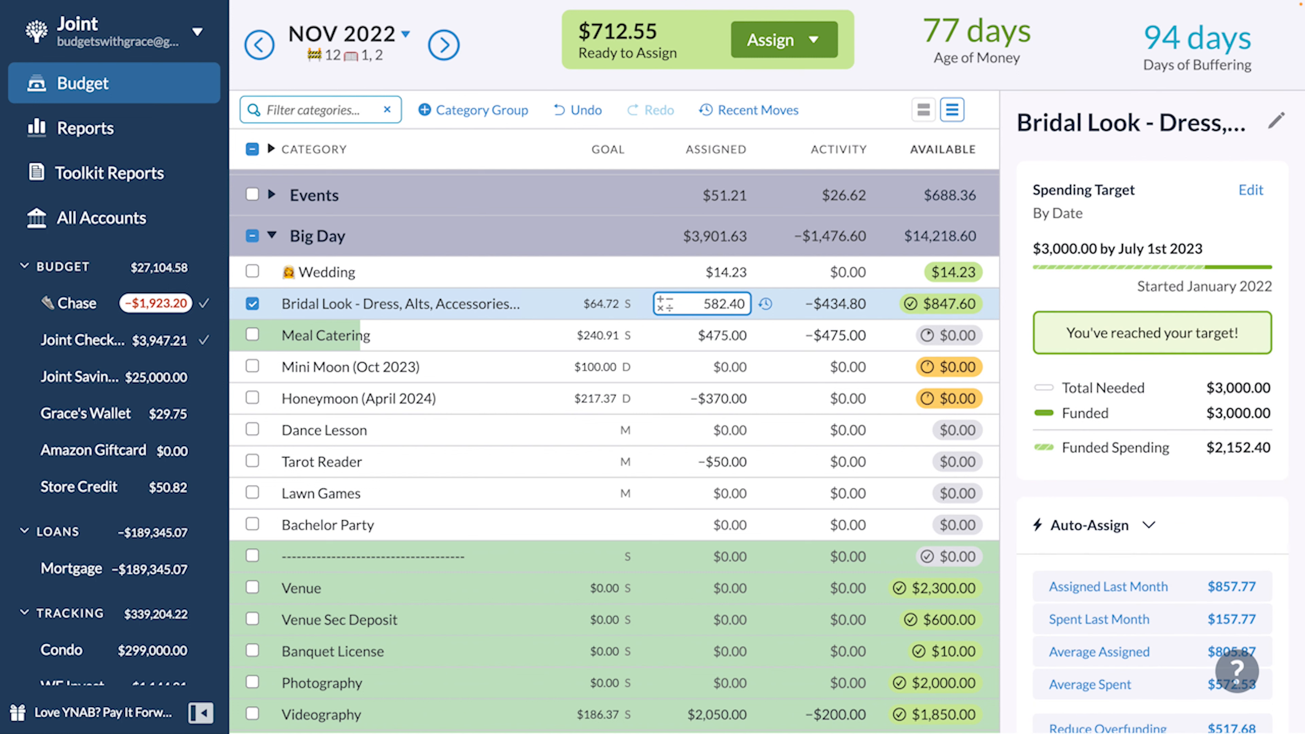
Step: Move the Bridal Look category below the dashed divider, directly above Venue, in the Big Day group
drag(360, 304, 359, 552)
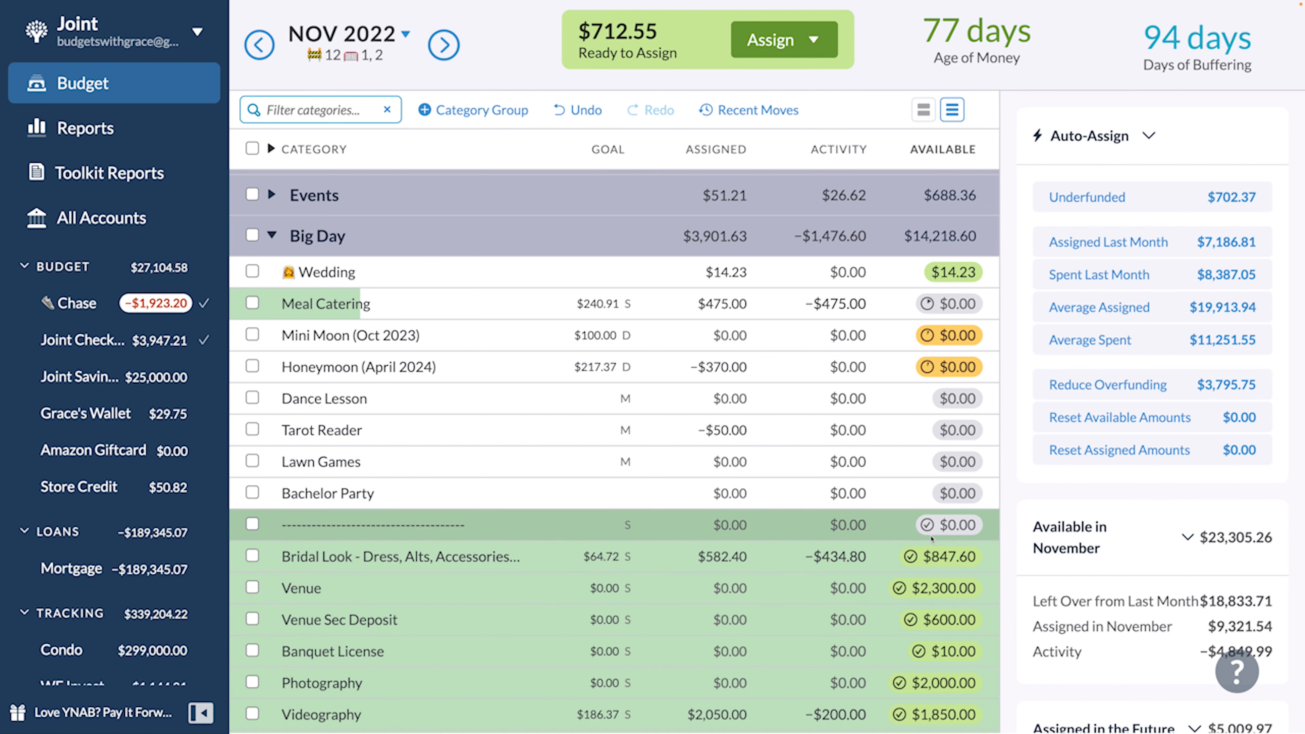
mouse_move(916, 564)
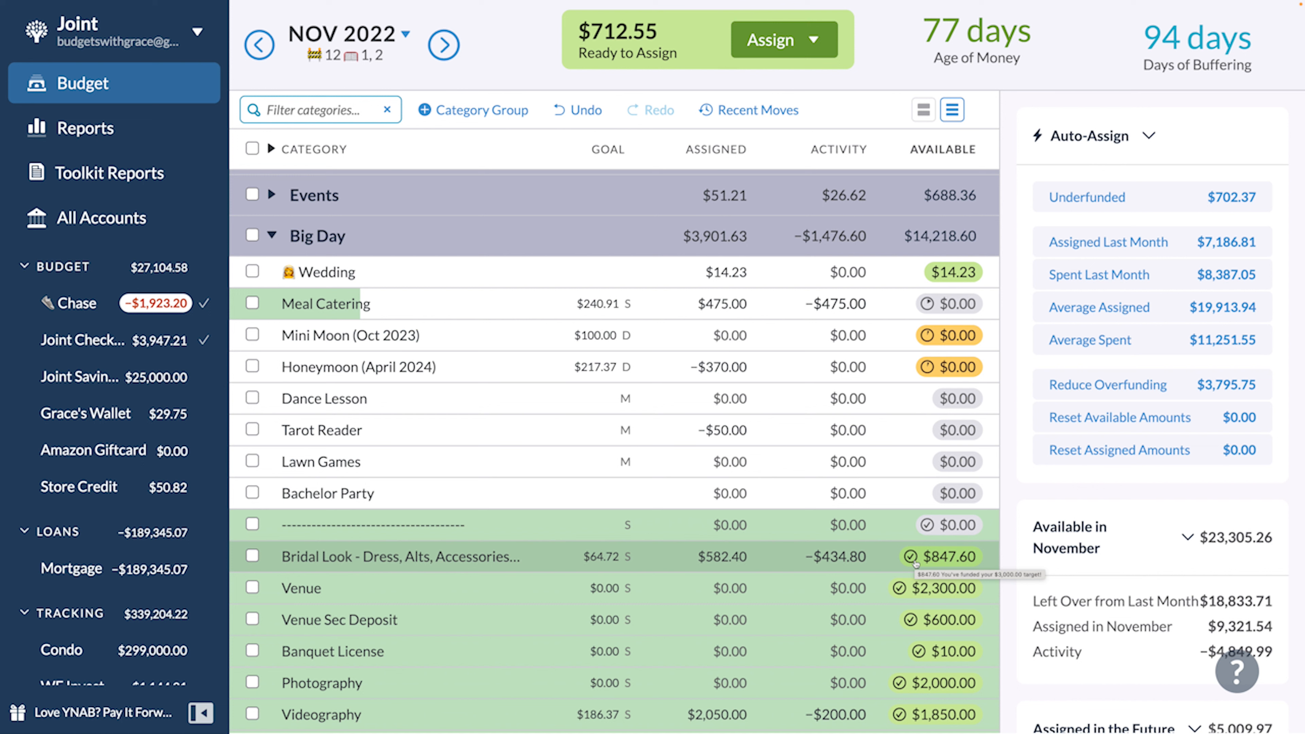
Step: Set the November amount assigned to the Wedding category to 0 after checking the Meal Catering and Mini Moon targets
click(725, 303)
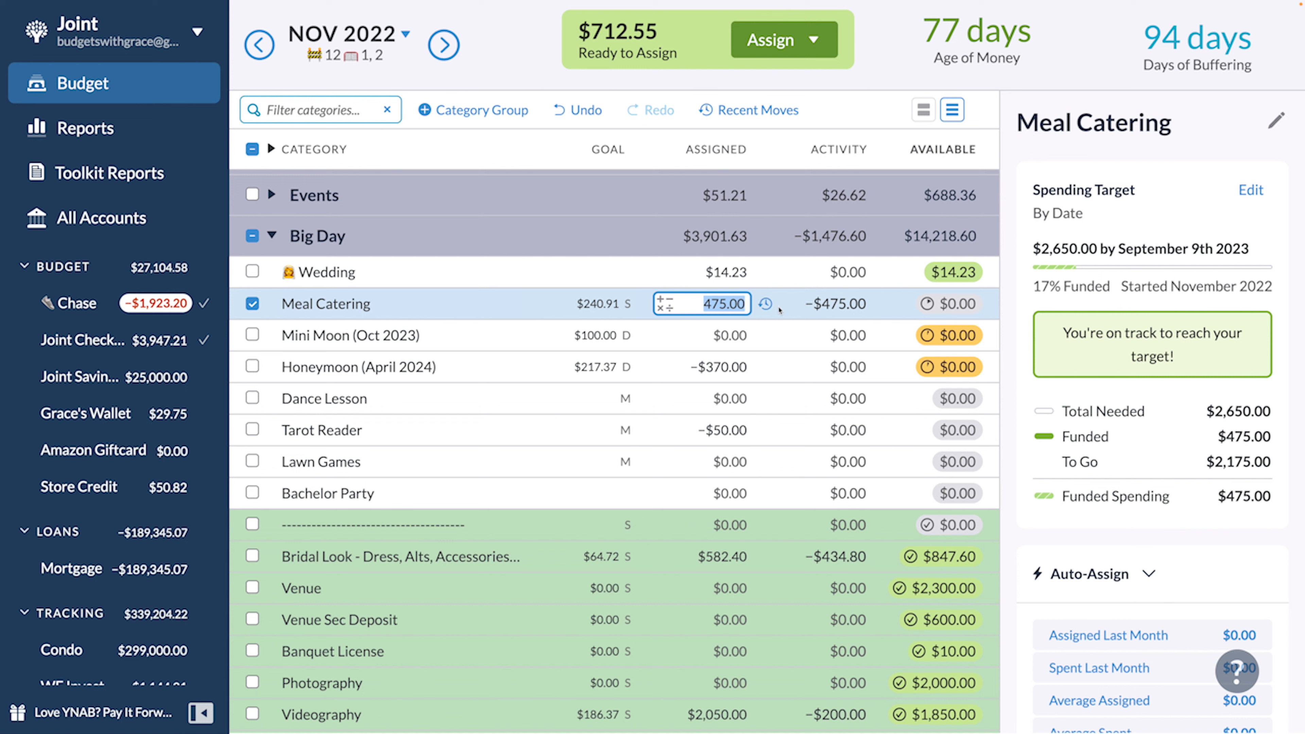
click(766, 335)
click(795, 340)
click(796, 340)
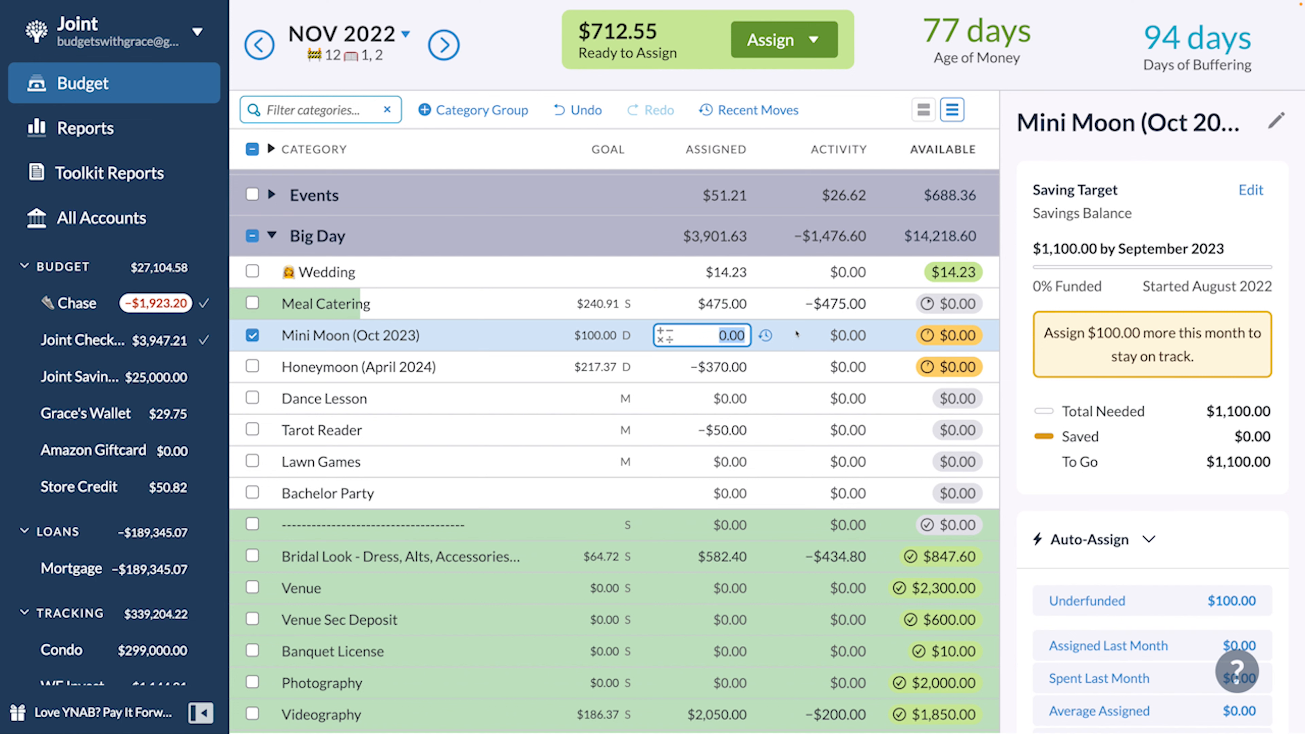
click(730, 272)
text(0)
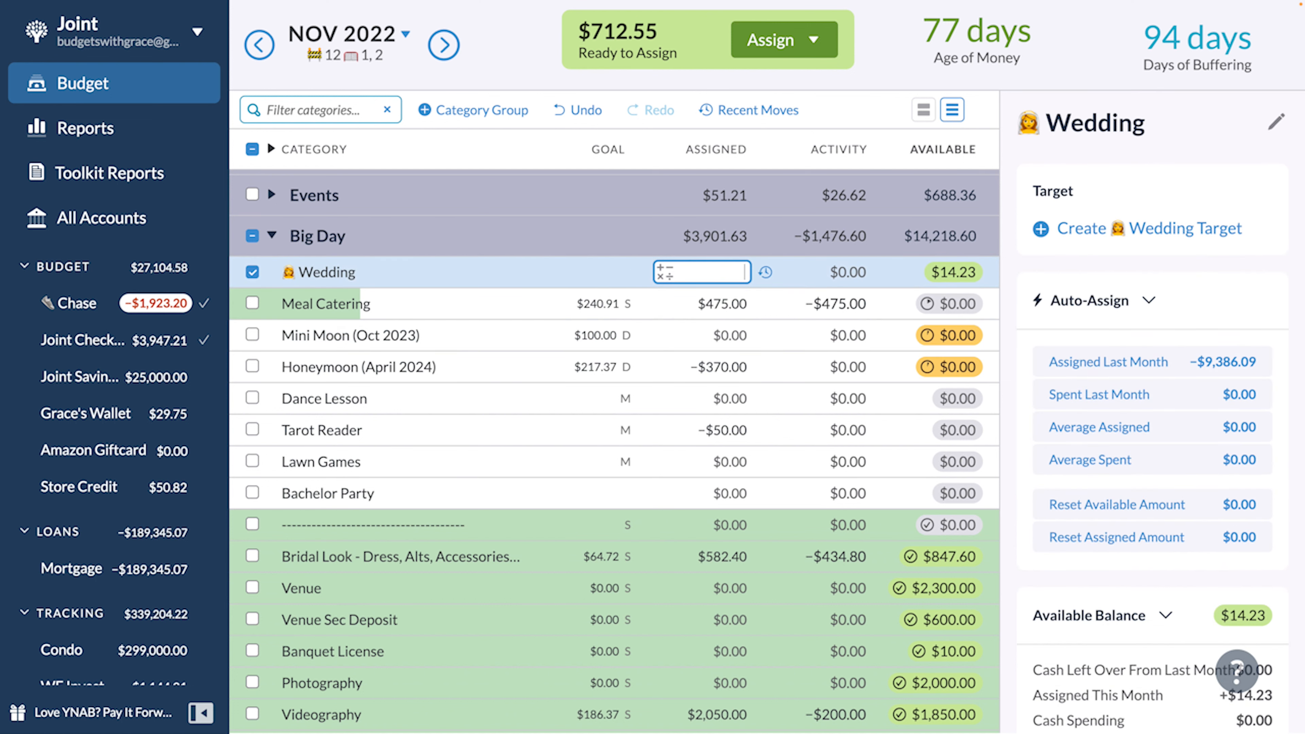
key(Return)
key(Escape)
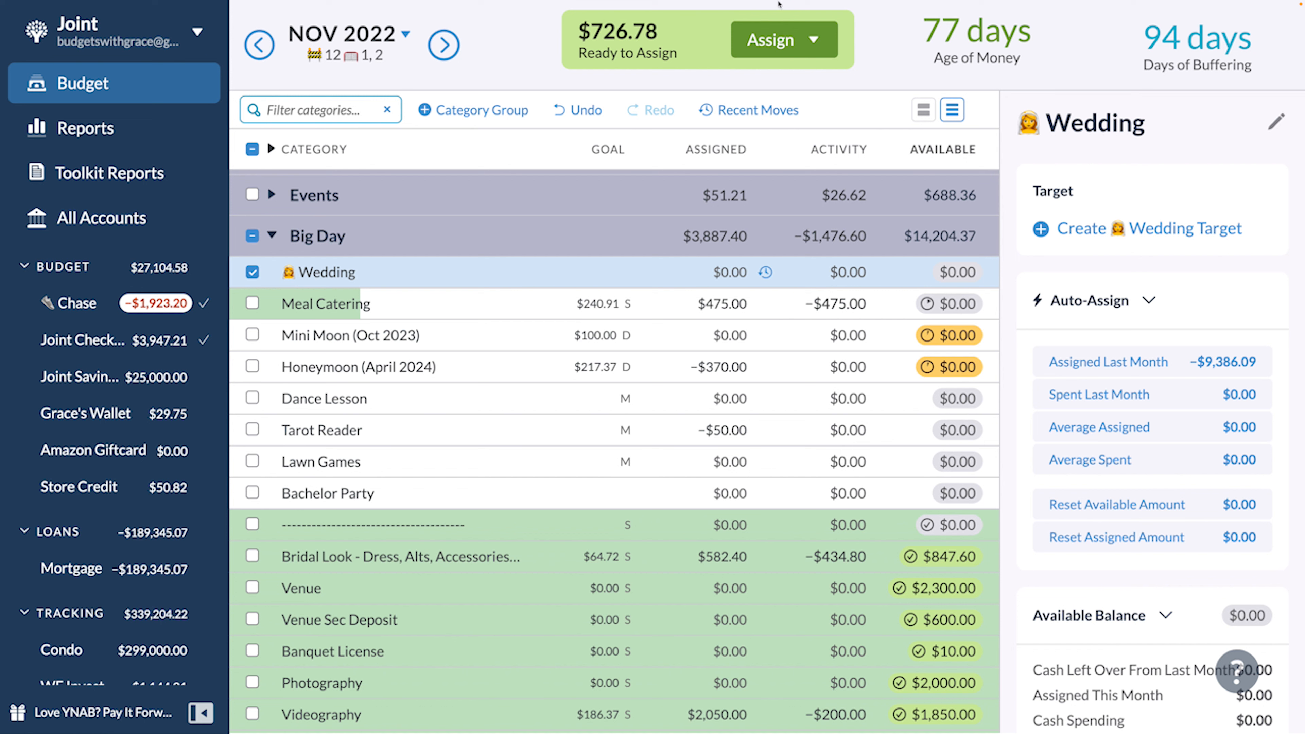
Step: Assign the full 726.78 Ready to Assign balance to Meal Catering in November and clear the category selection
click(769, 52)
key(Tab)
text(meal)
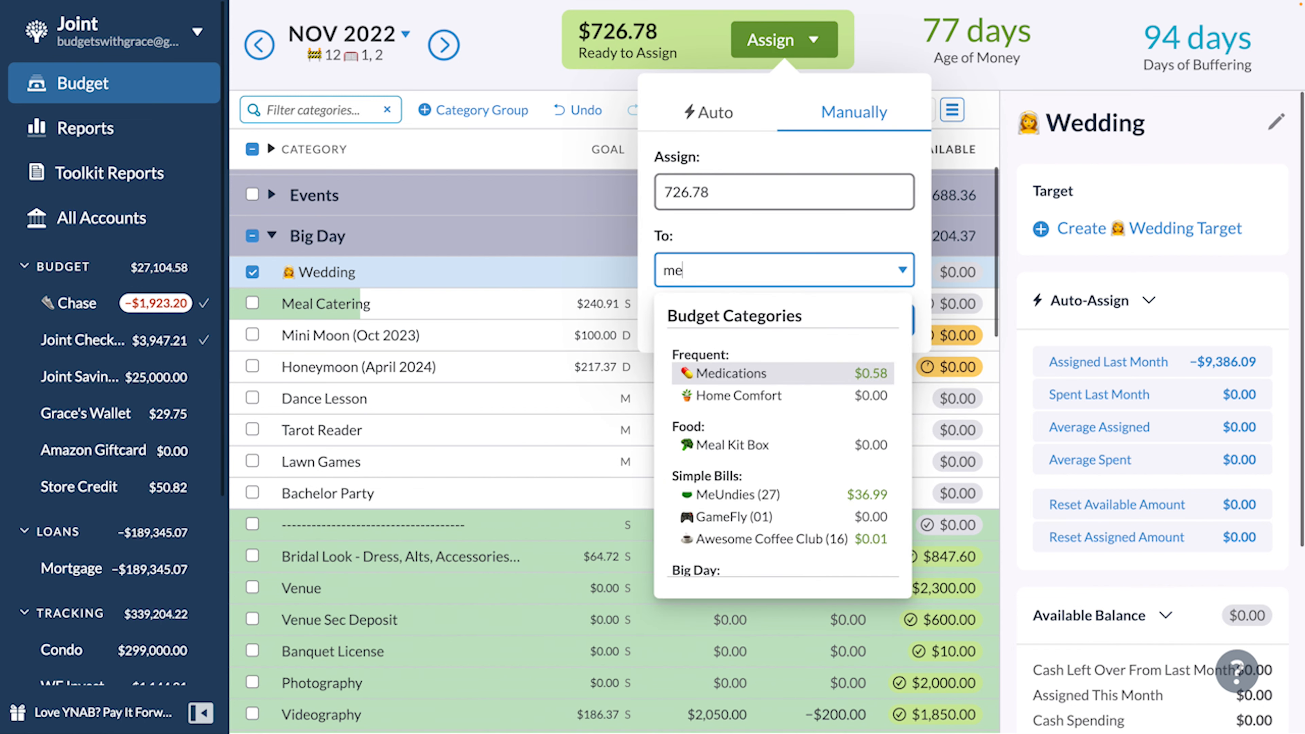
key(Down)
key(Return)
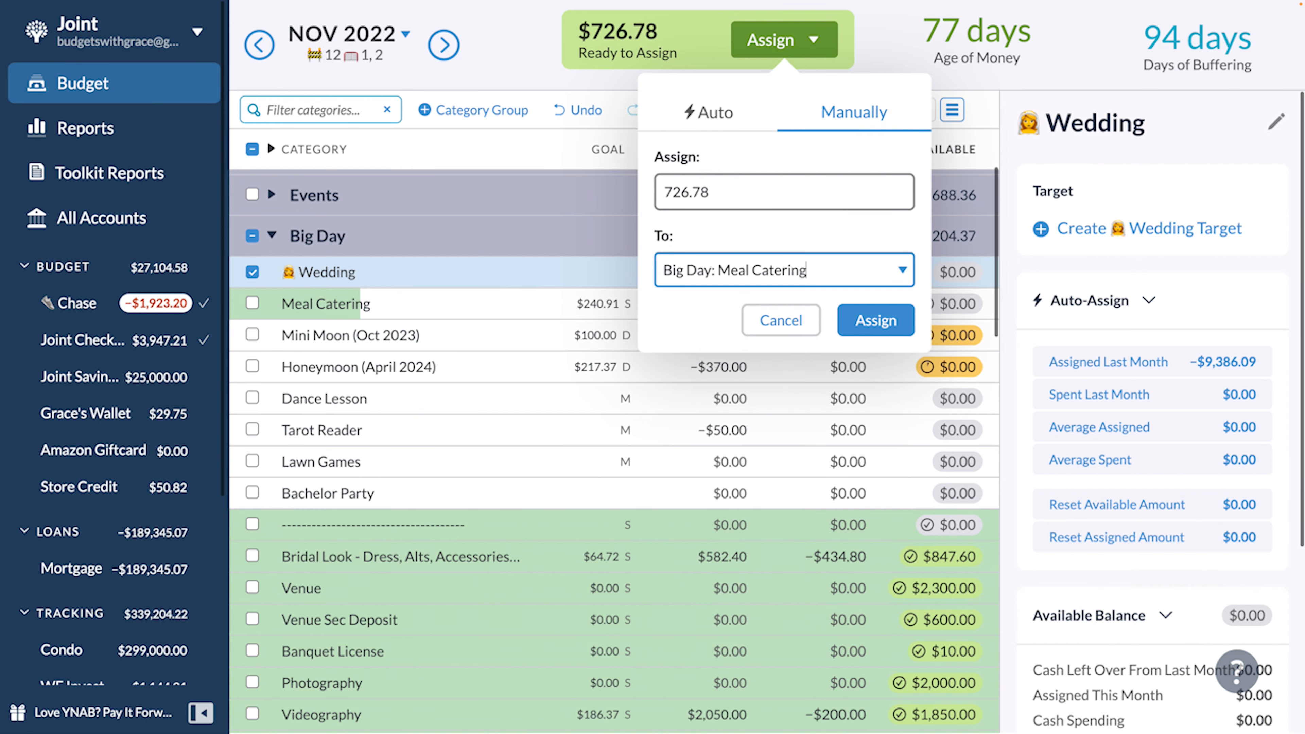
key(Return)
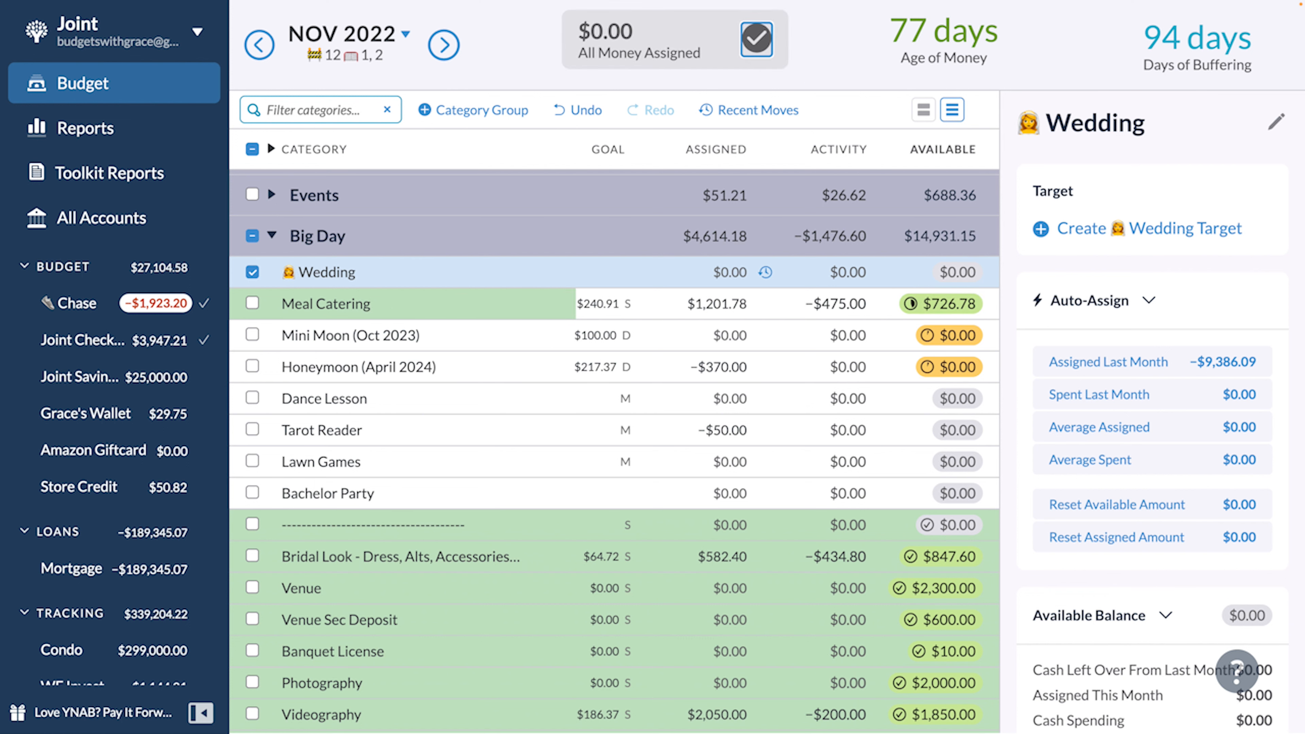
click(252, 236)
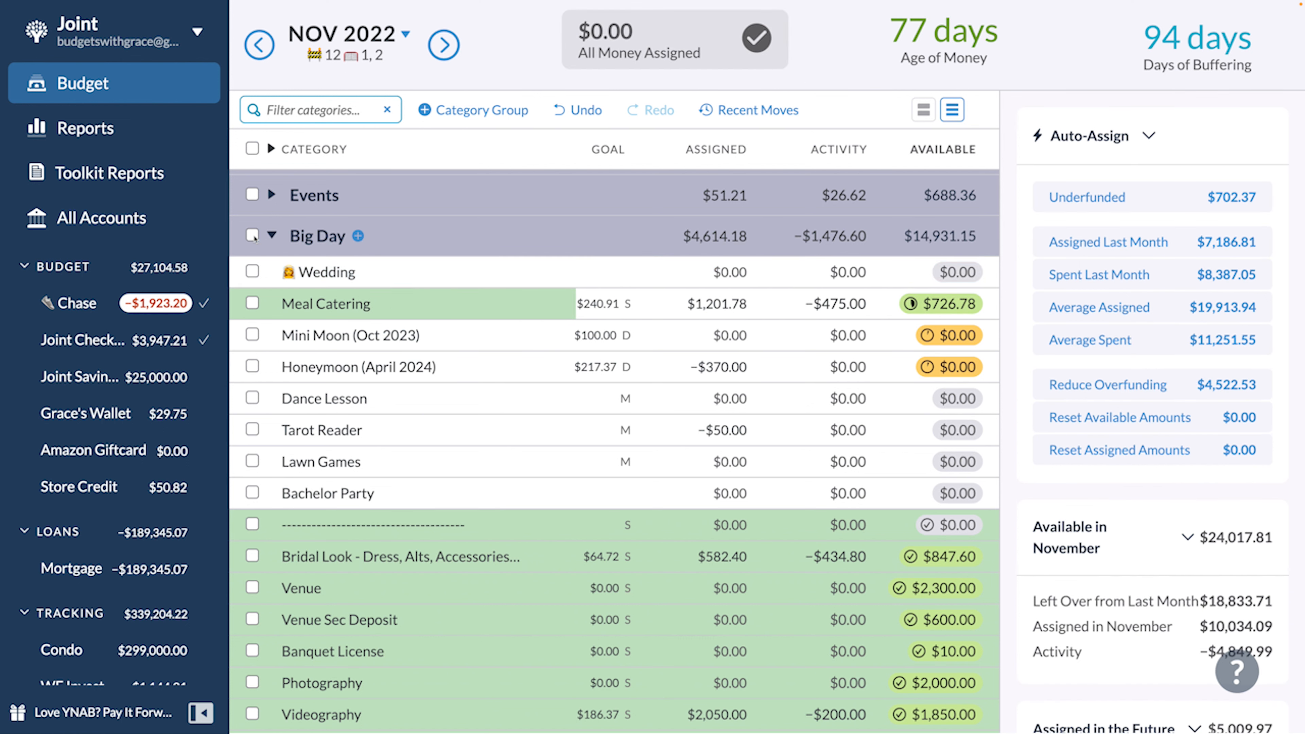
Step: Subtract 145 and a further 20 from the November amount assigned to Meal Catering
click(444, 45)
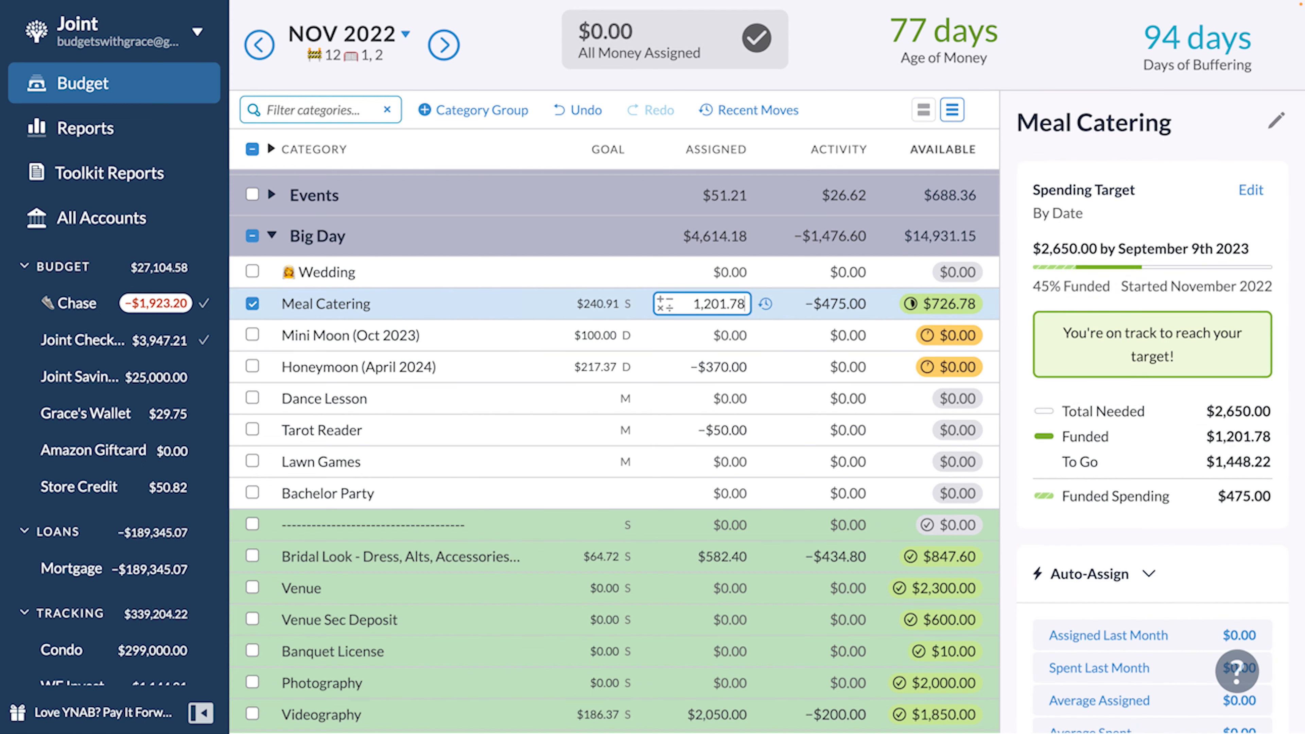
text(-145)
key(Return)
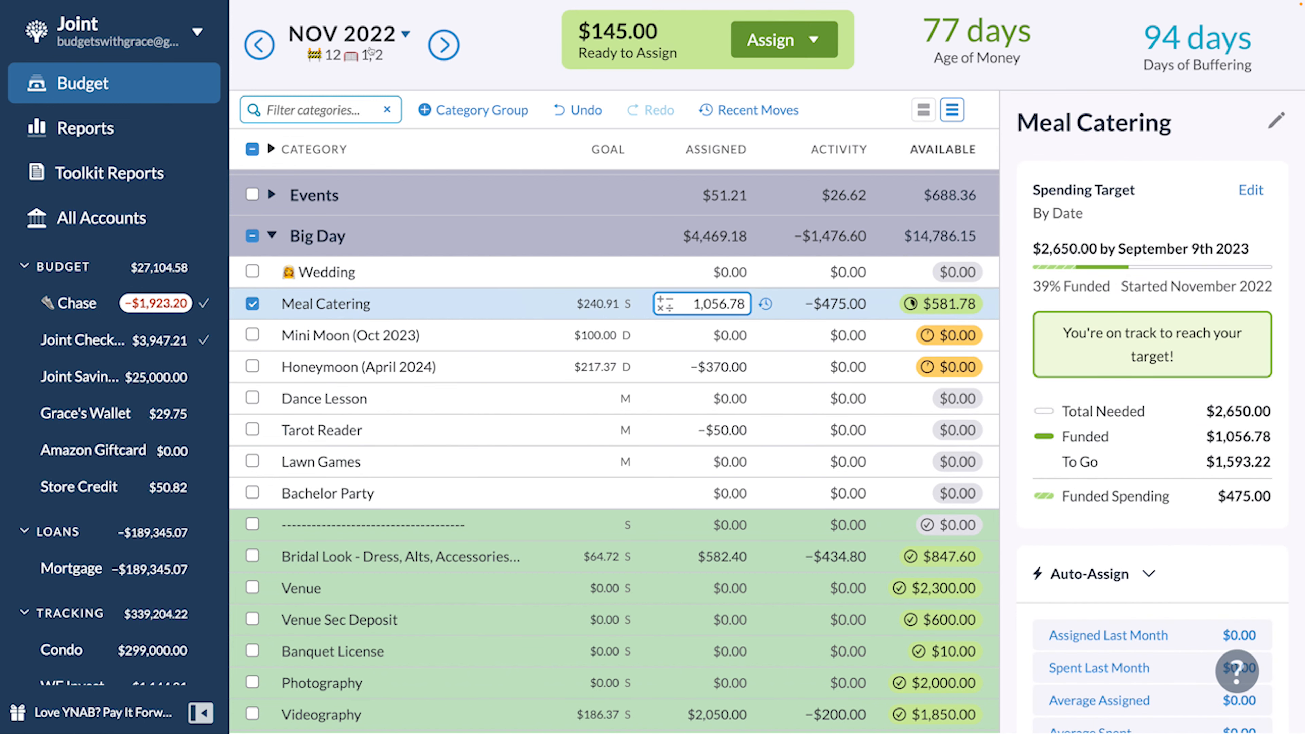
click(445, 44)
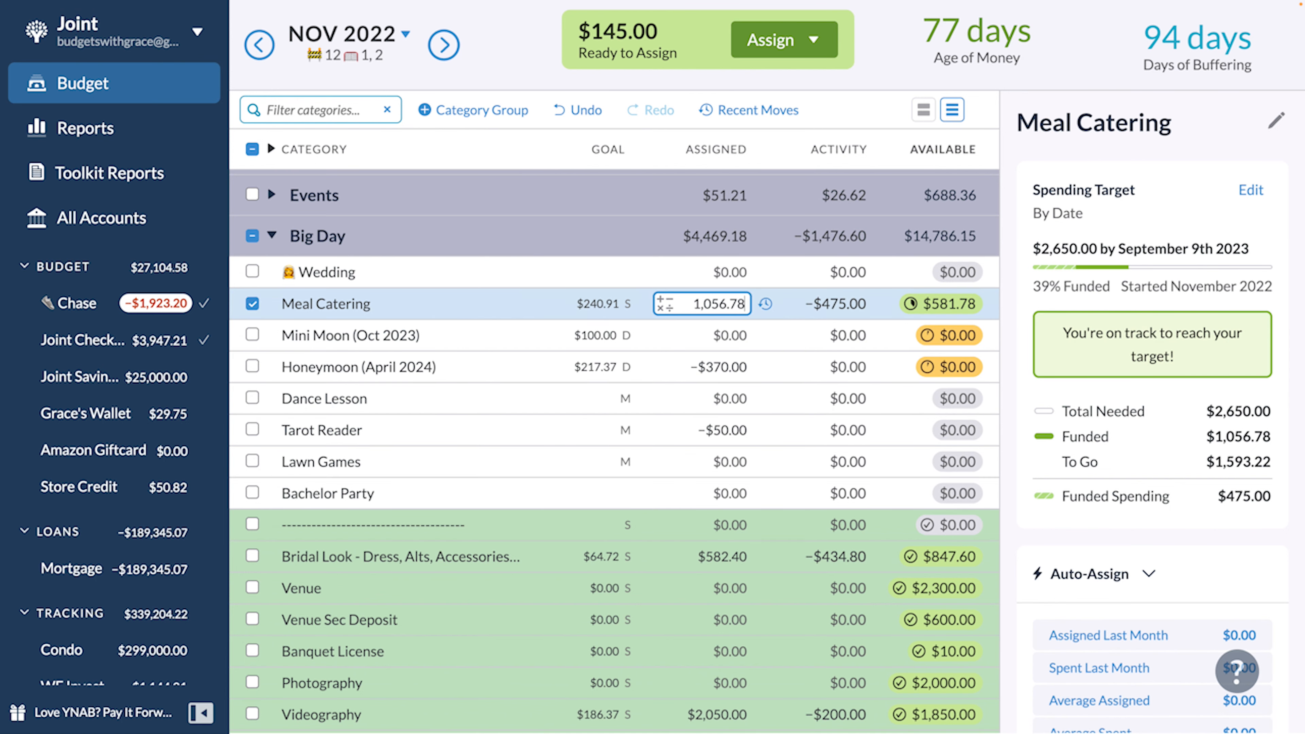
text(-)
text(20)
key(Return)
Step: Set the December amount assigned to Meal Catering to 161
click(444, 45)
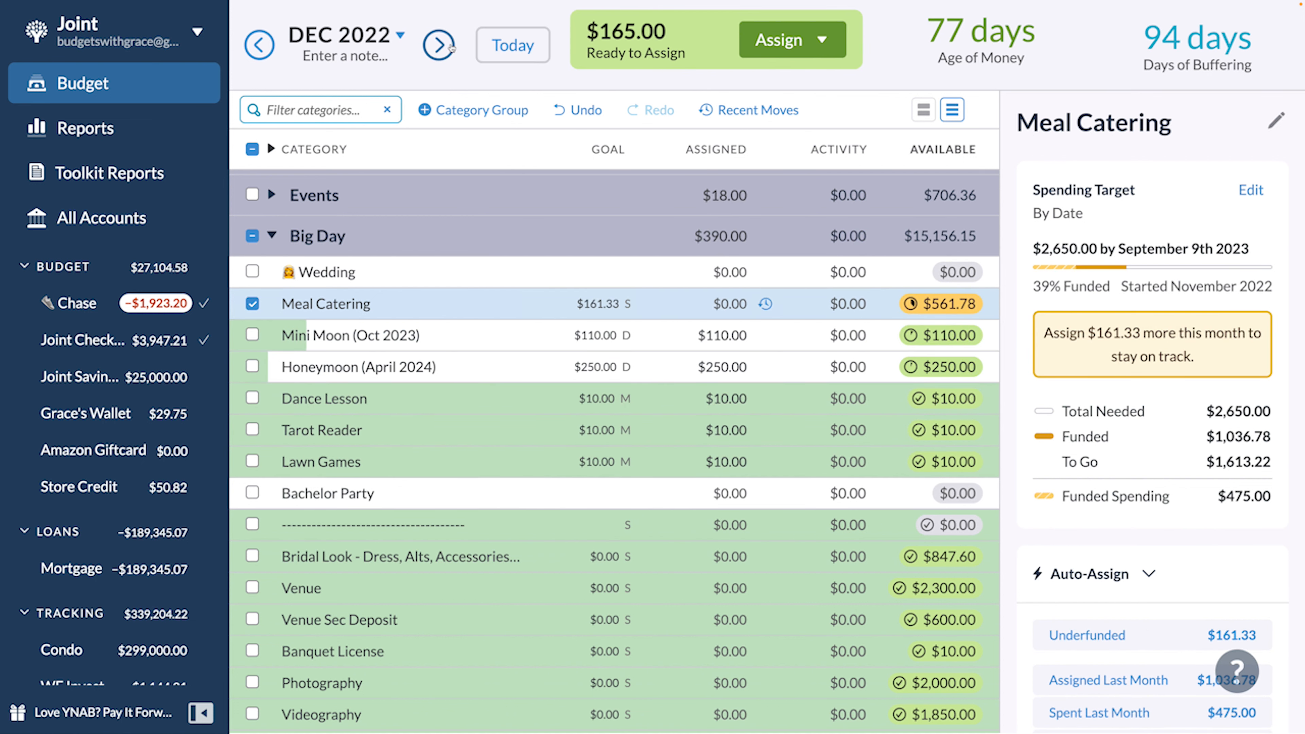
click(730, 304)
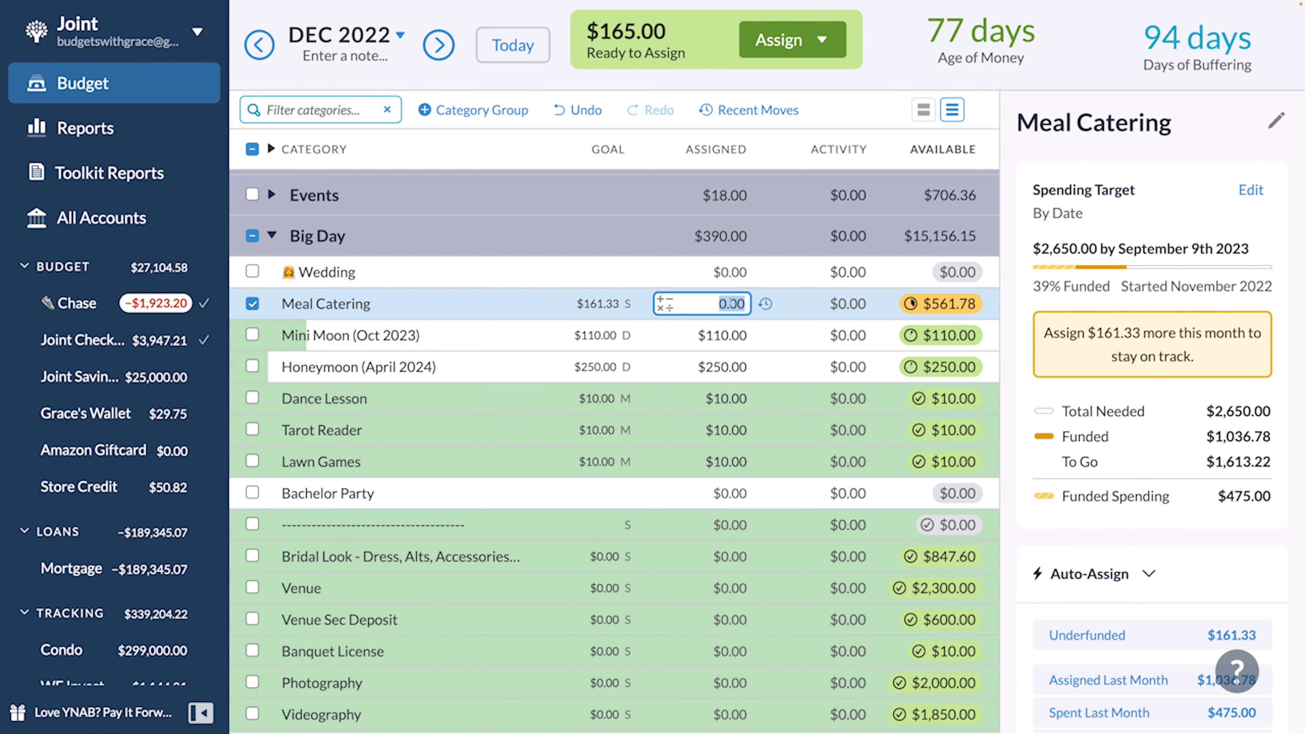
text(161)
key(Return)
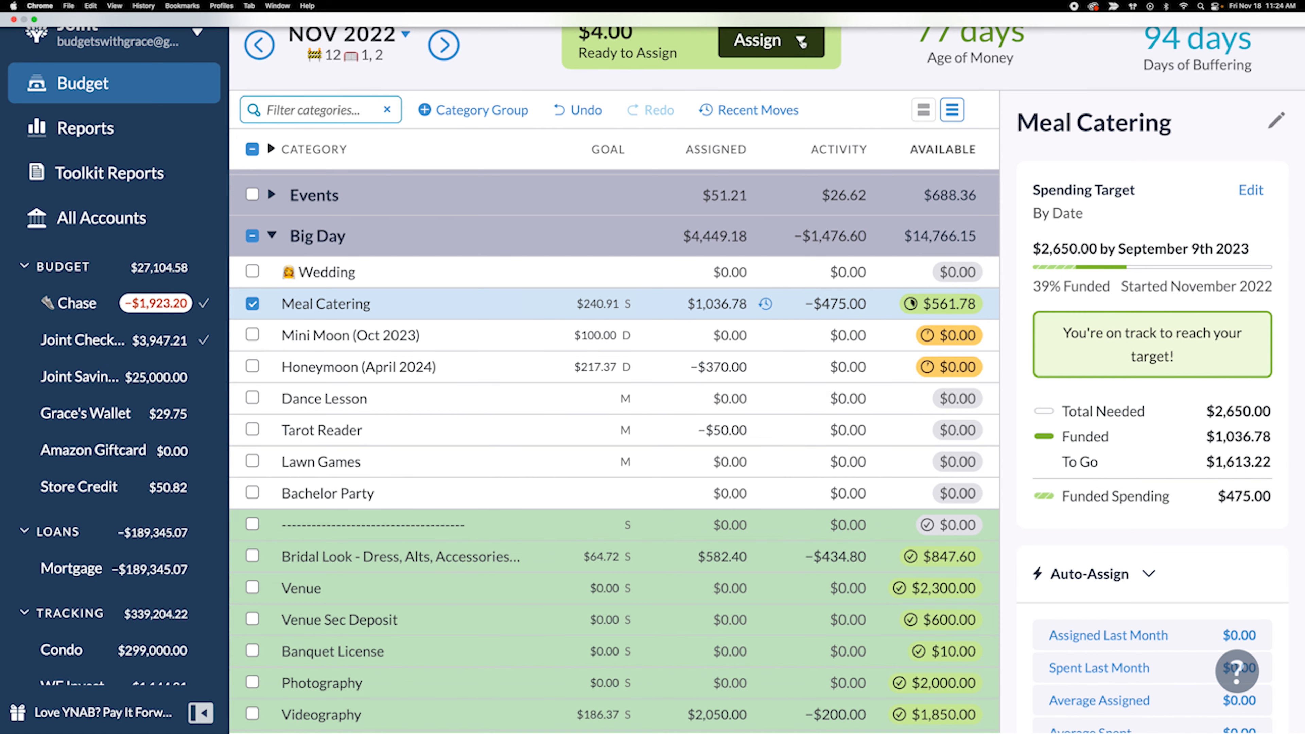
Step: Assign the remaining 4.00 to Meal Catering in November, check its December funding and clear the category selection
click(760, 39)
text(meal)
key(Return)
click(440, 50)
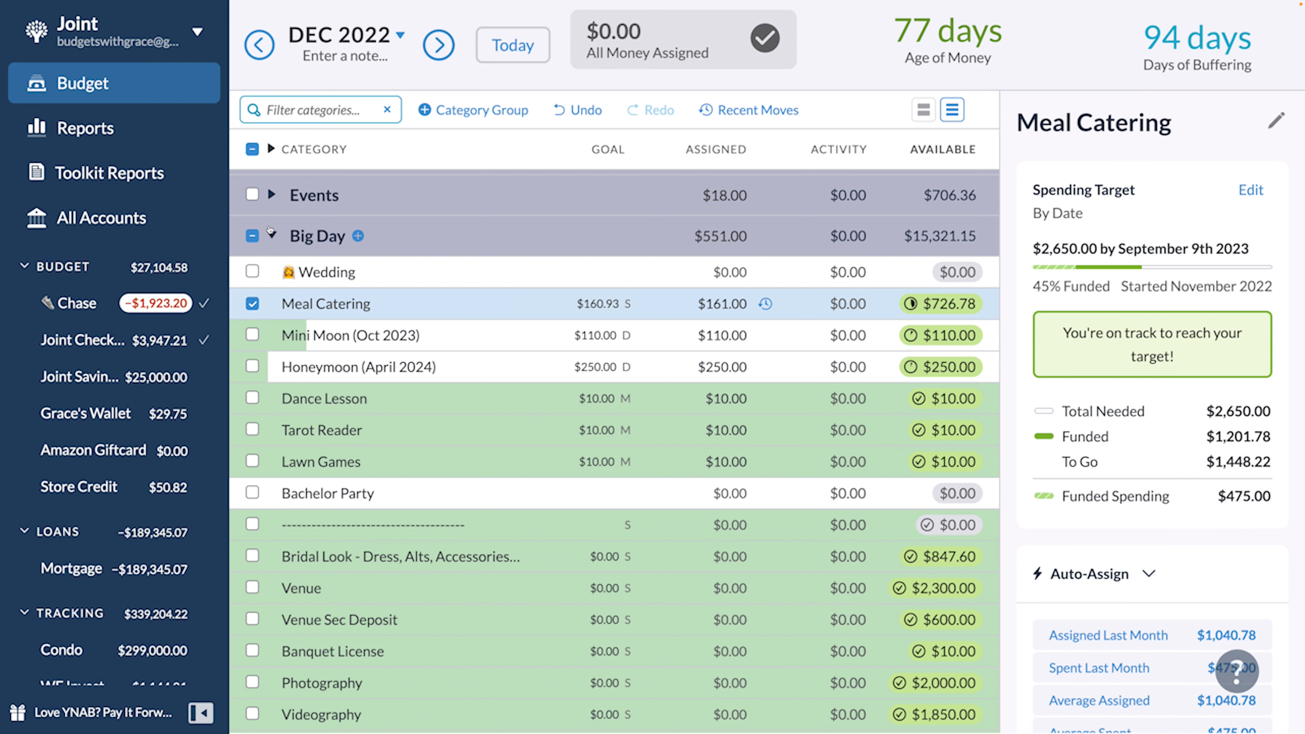
click(251, 236)
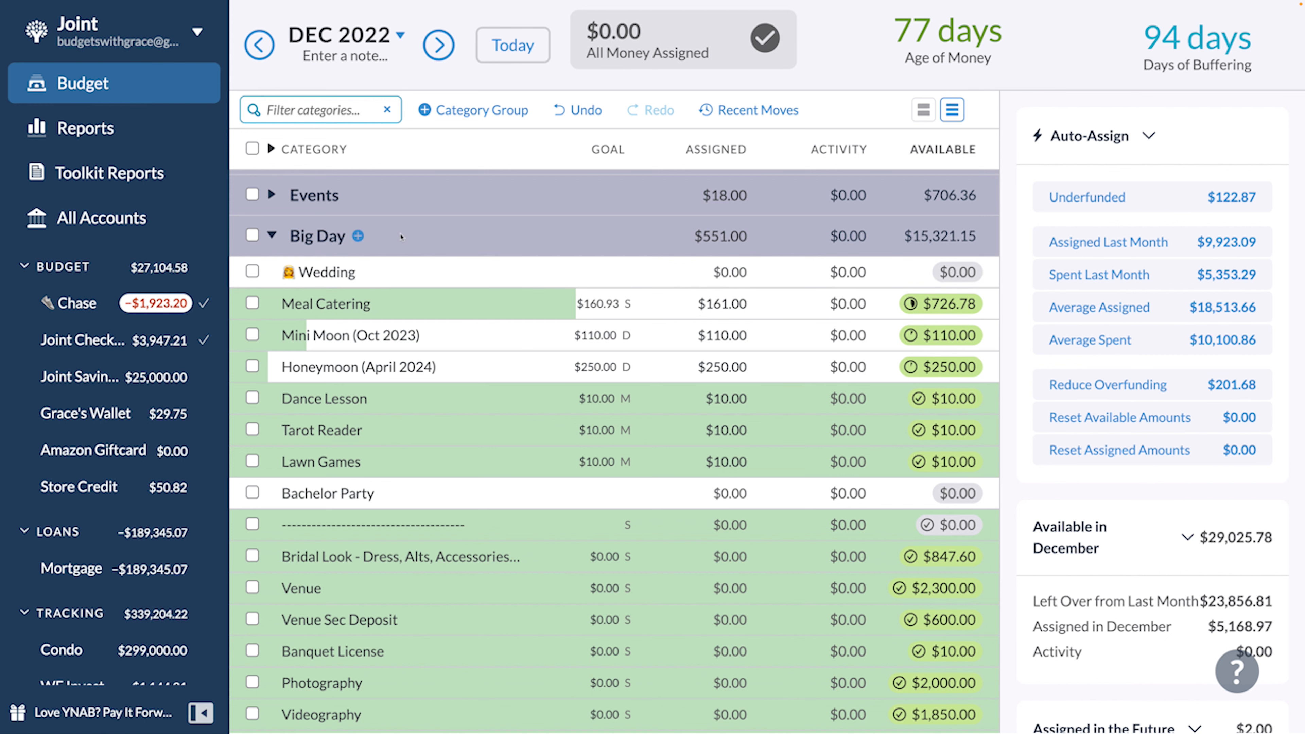
Step: Open the November amount assigned to Mini Moon (Oct 2023) for editing
click(259, 45)
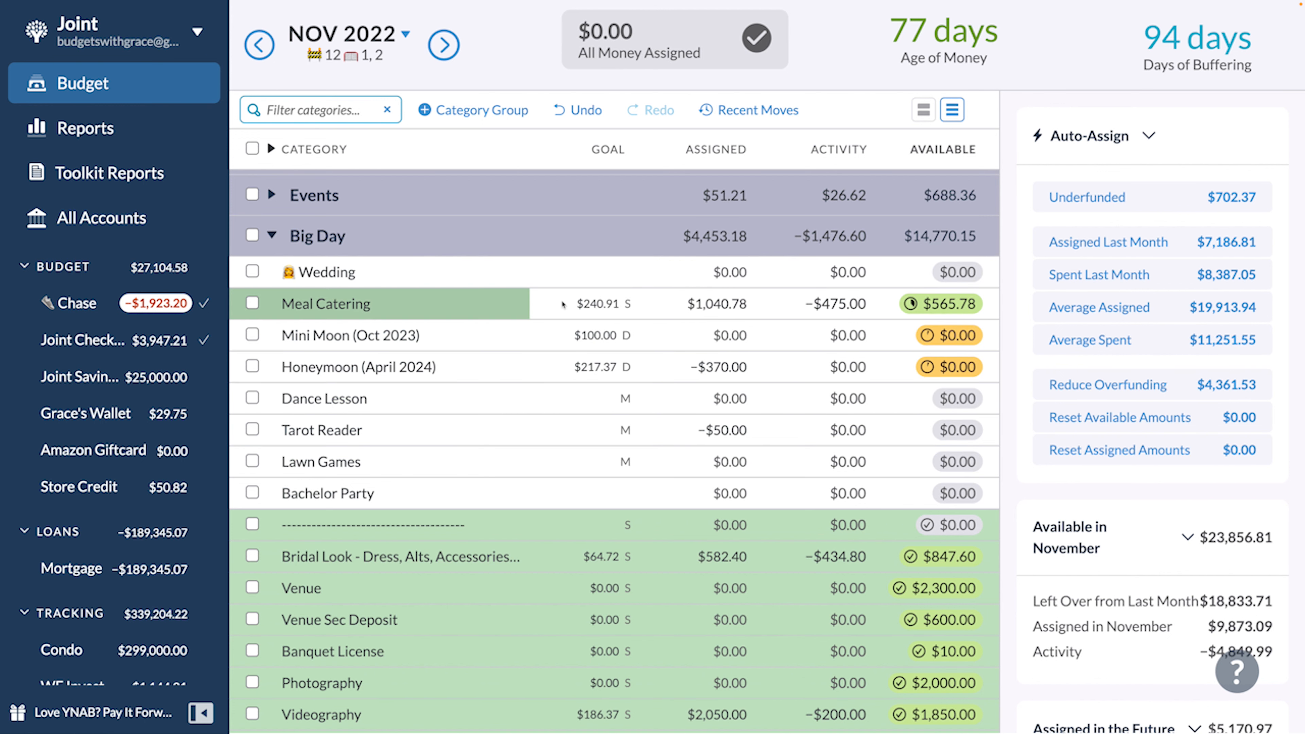
click(653, 339)
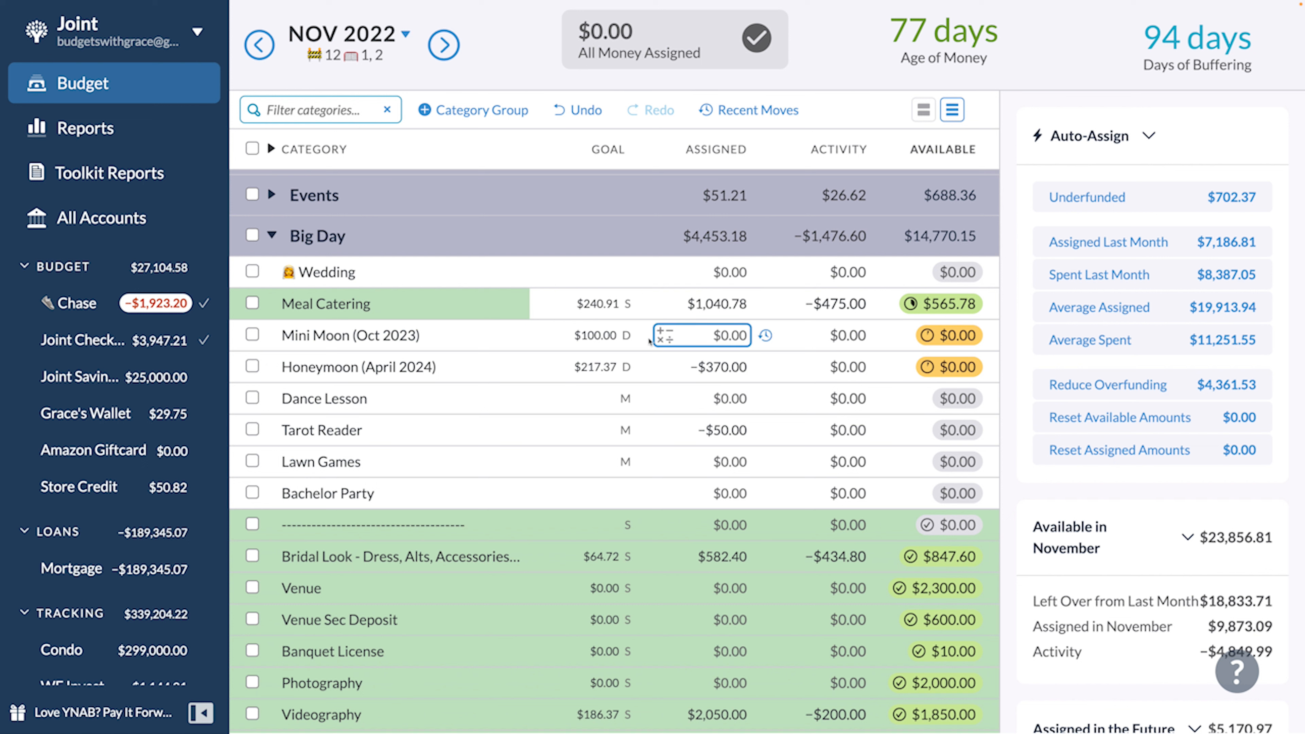